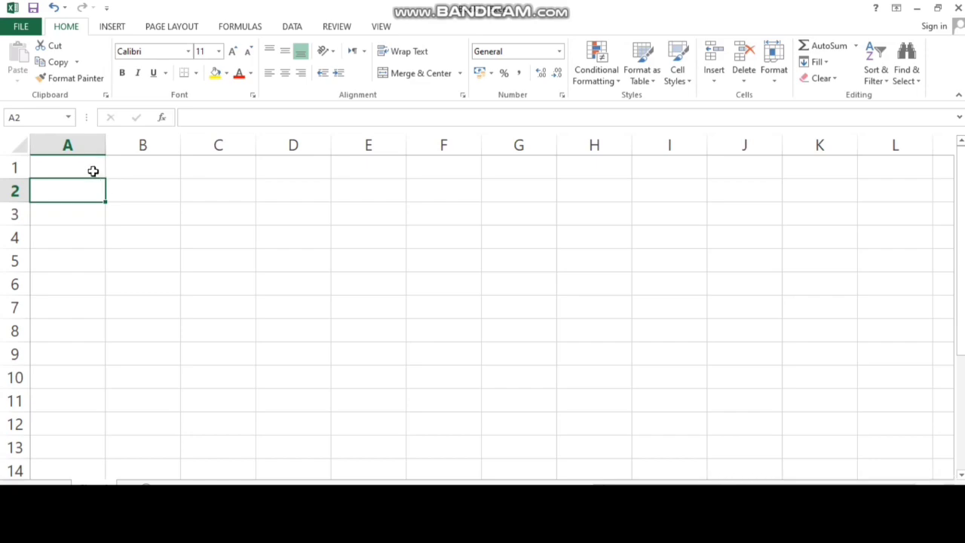
Enter the column headers "No" in A2 and "P.Name" in B2.
type("n")
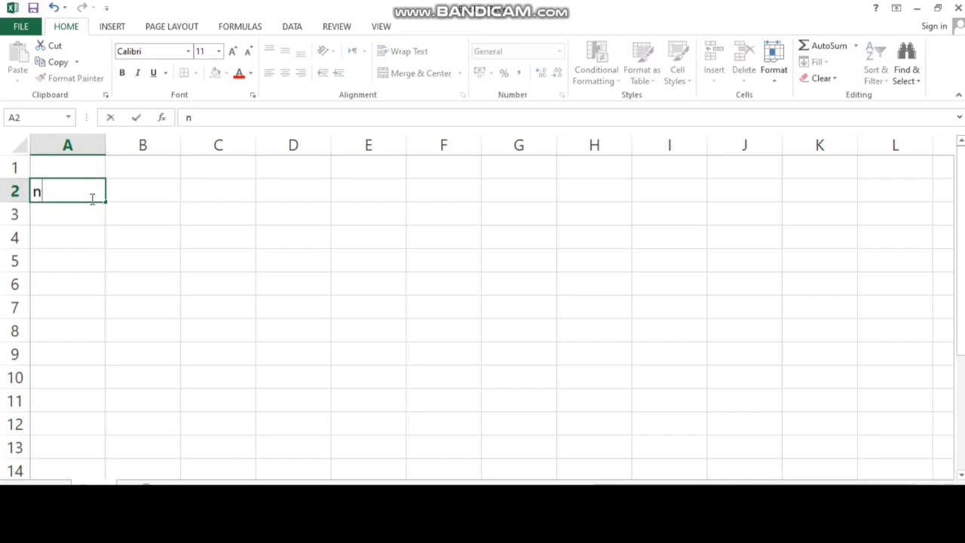
key("BackSpace")
type("No")
key("Tab")
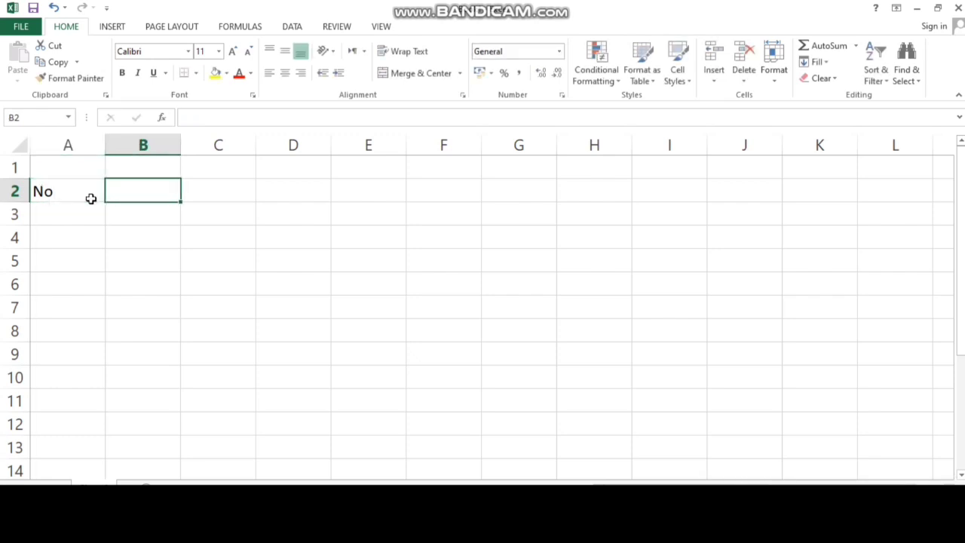
type("Pr")
key("BackSpace")
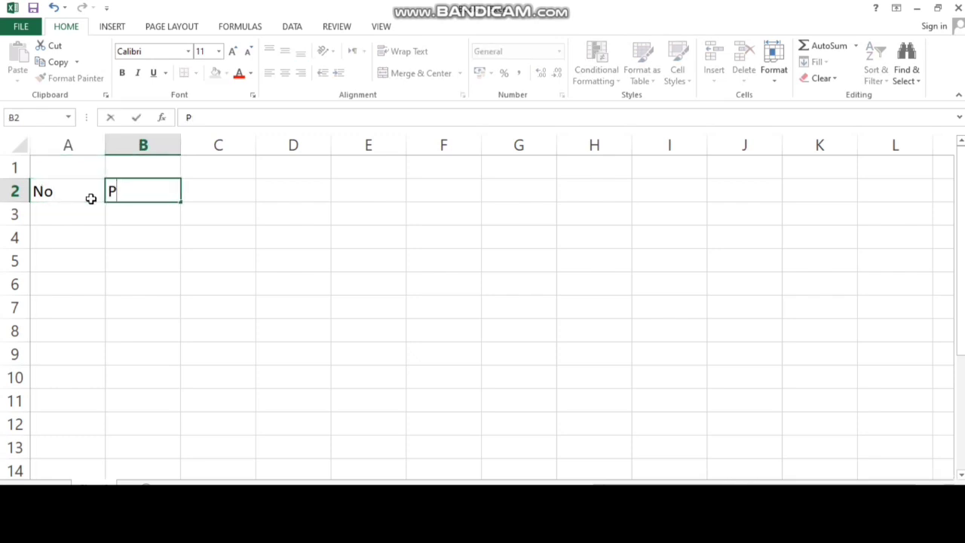
type(".Name")
key("Tab")
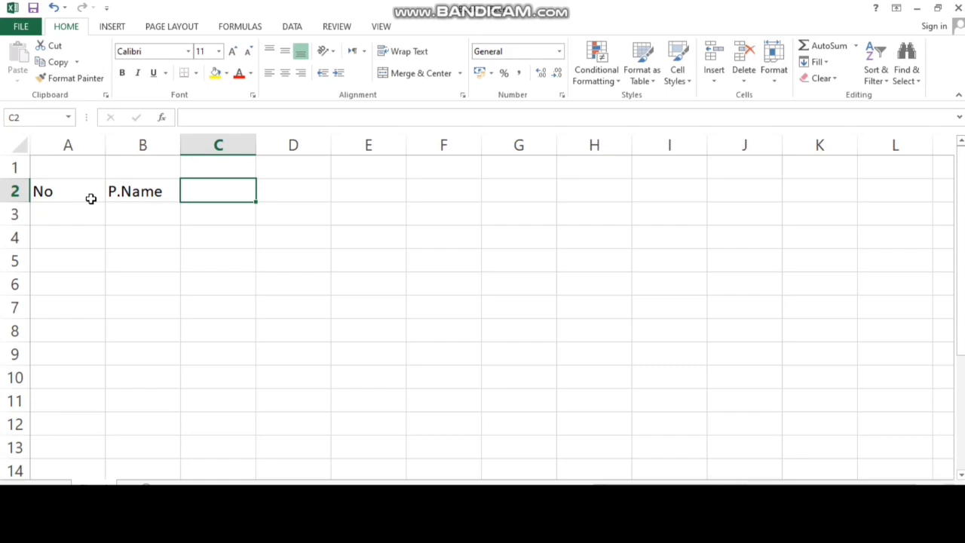
Enter the headers "Item Price", "No.Item" and "Total Price" in cells C2 to E2.
type("I")
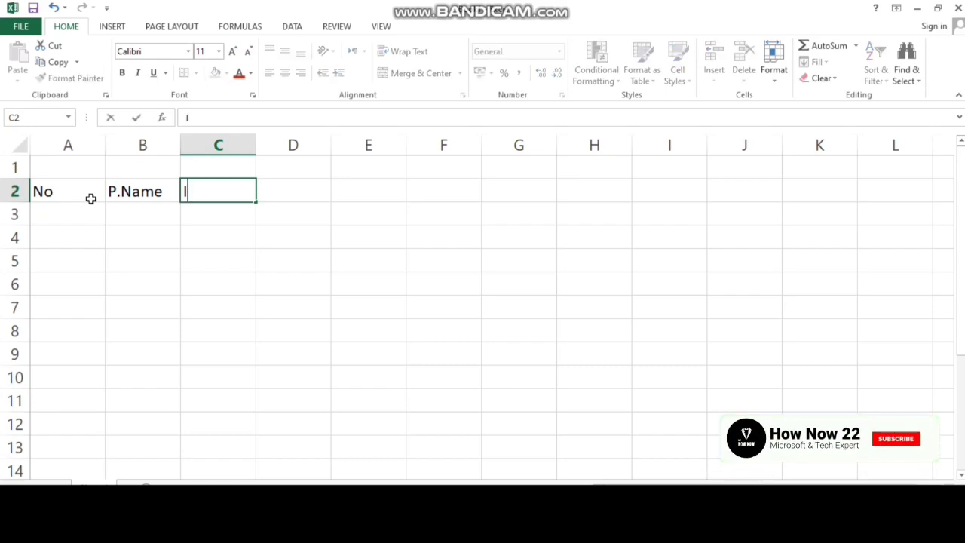
type("tem Price")
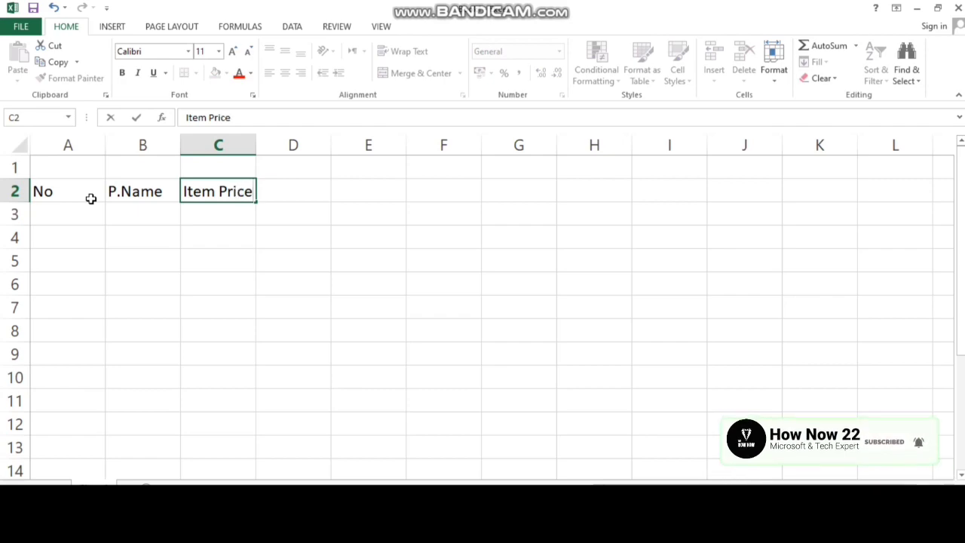
key("Tab")
type("No")
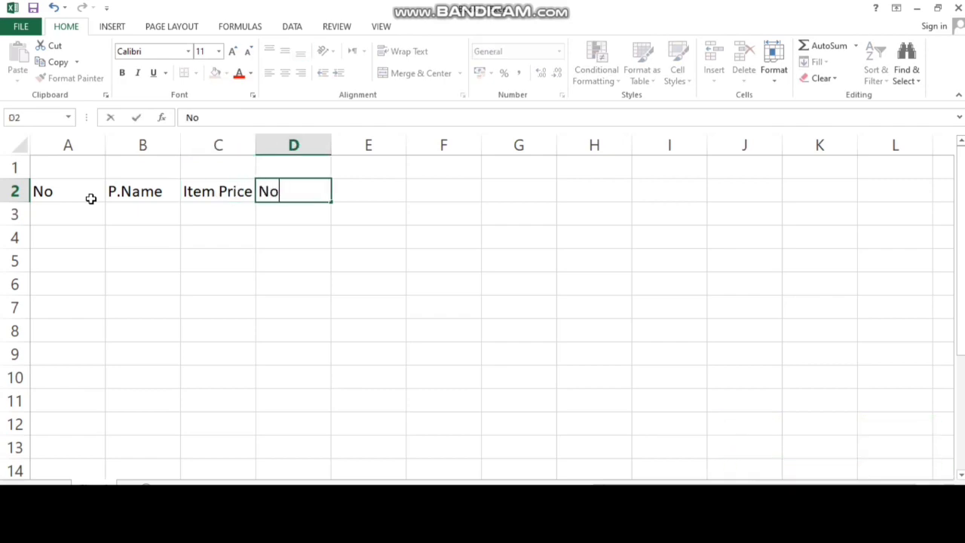
type(".Item")
key("Tab")
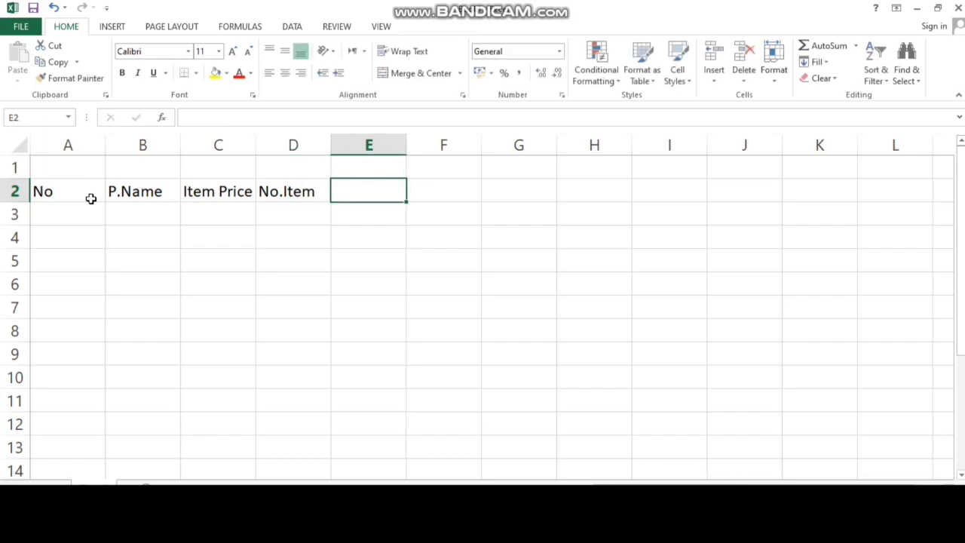
type("Tota")
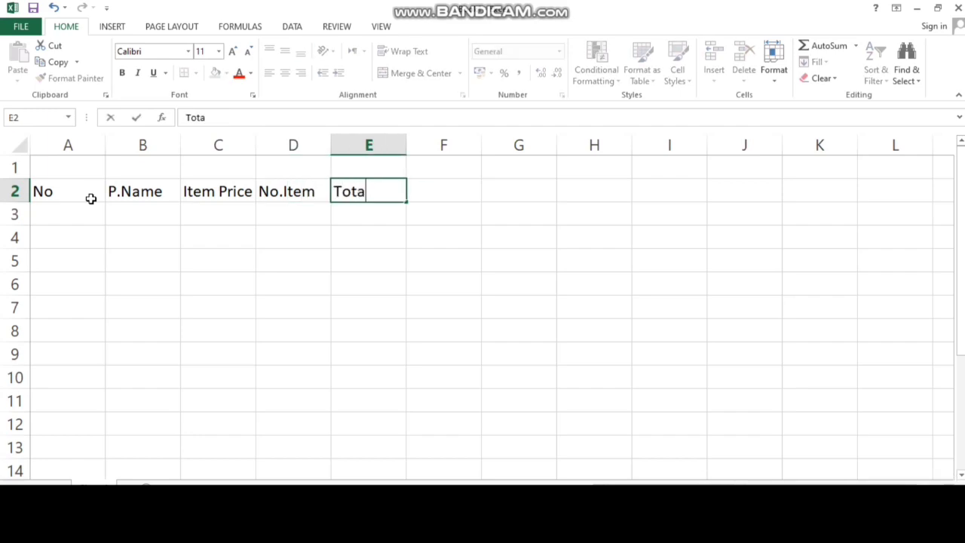
type("l Price")
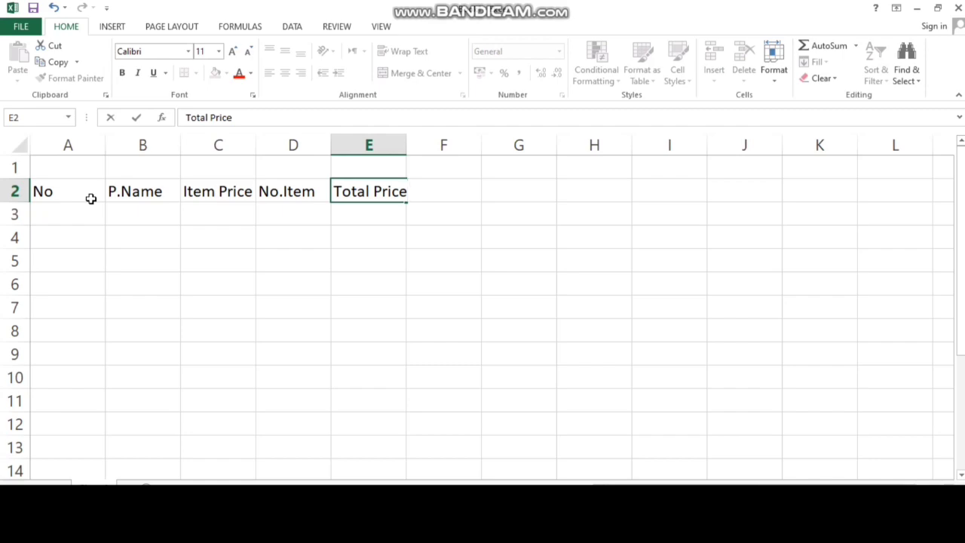
left_click(212, 314)
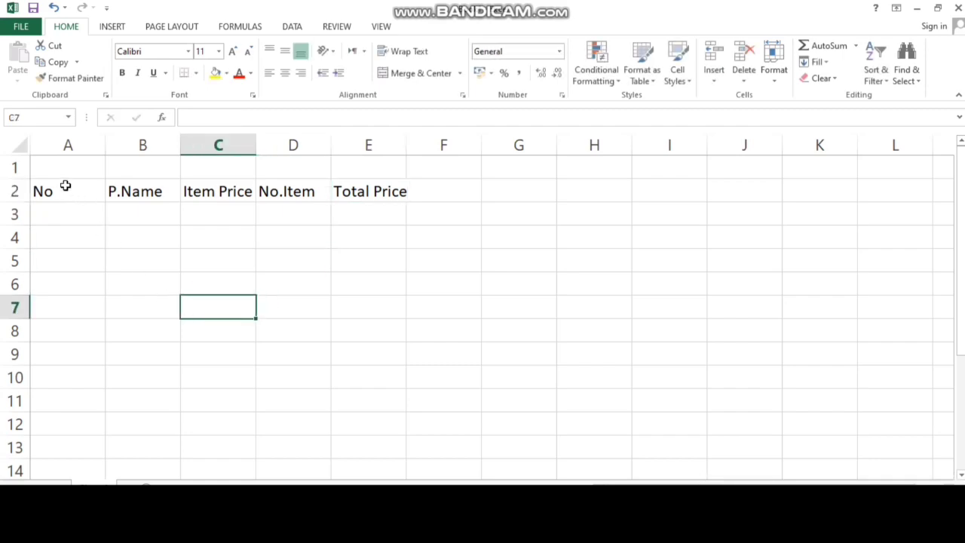
Merge and center cells A1:E1 above the headers and fill the merged cell with yellow.
left_click_drag(60, 167, 381, 165)
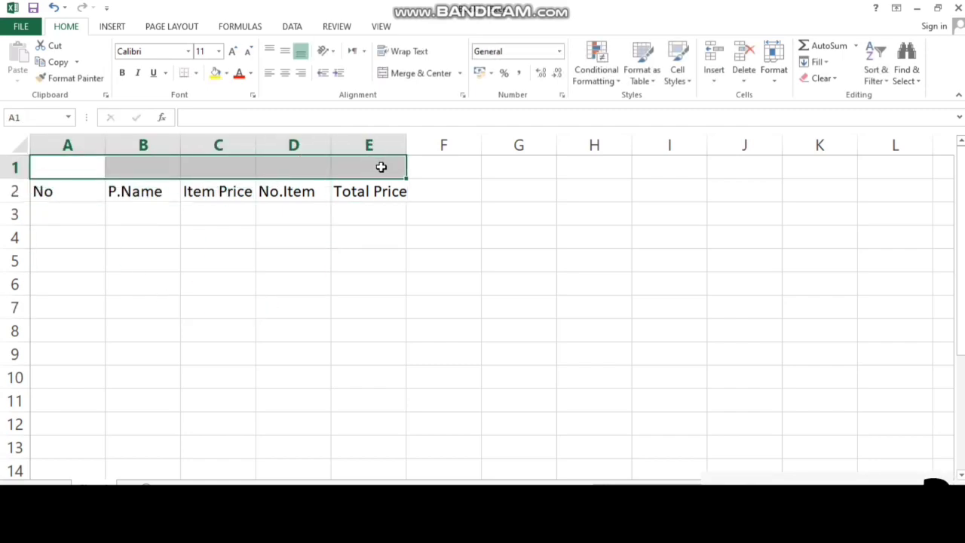
left_click(414, 80)
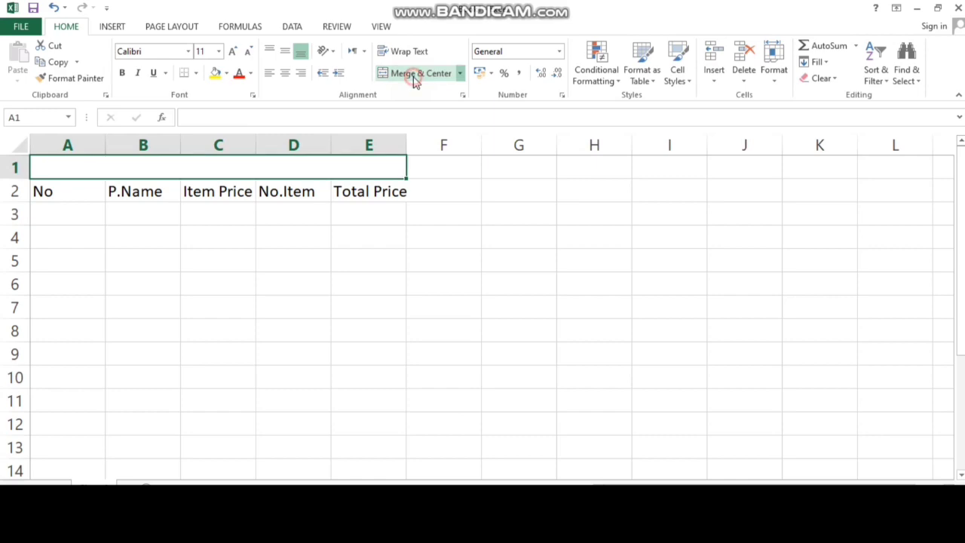
left_click(215, 73)
Set the merged cell in row 1 to bold 16 pt text and enter the title "Inventory Control".
left_click(233, 51)
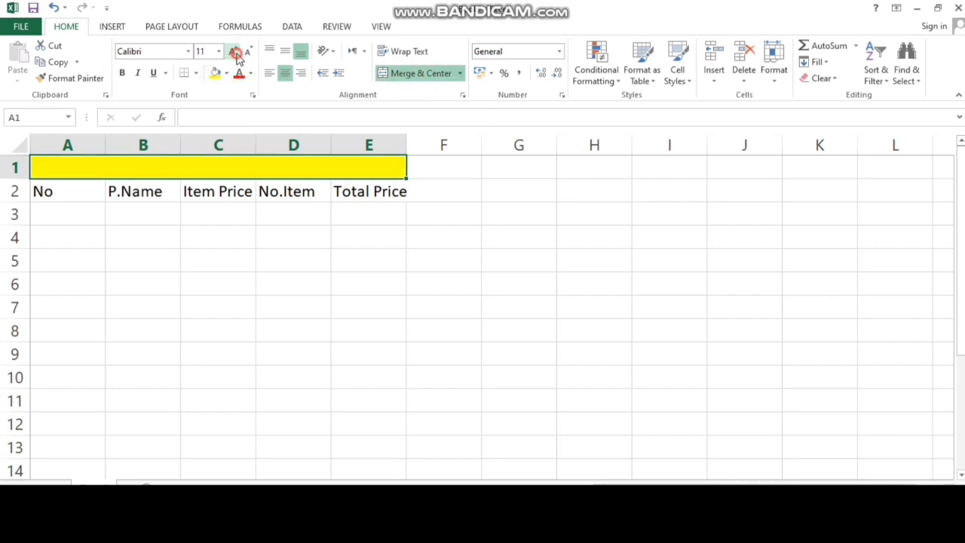
left_click(232, 51)
left_click(121, 73)
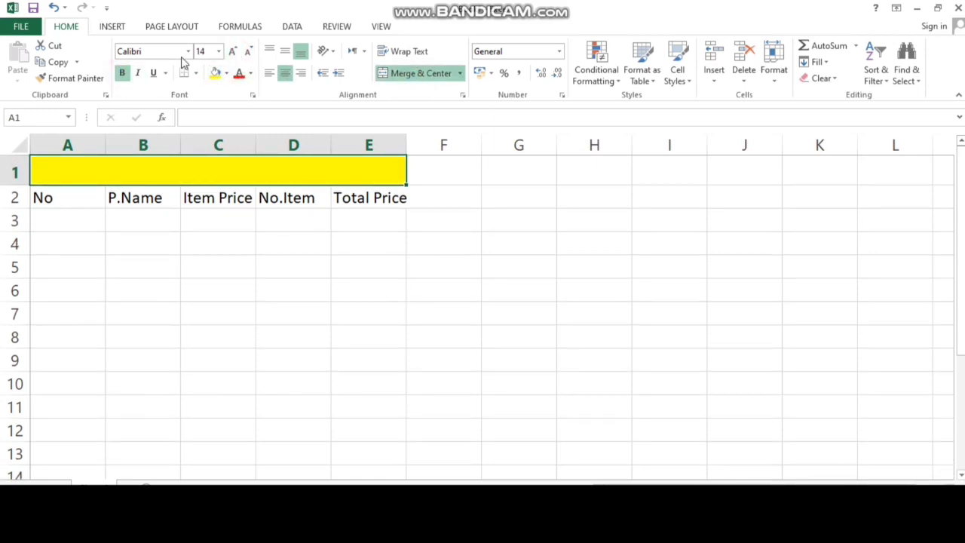
left_click(233, 53)
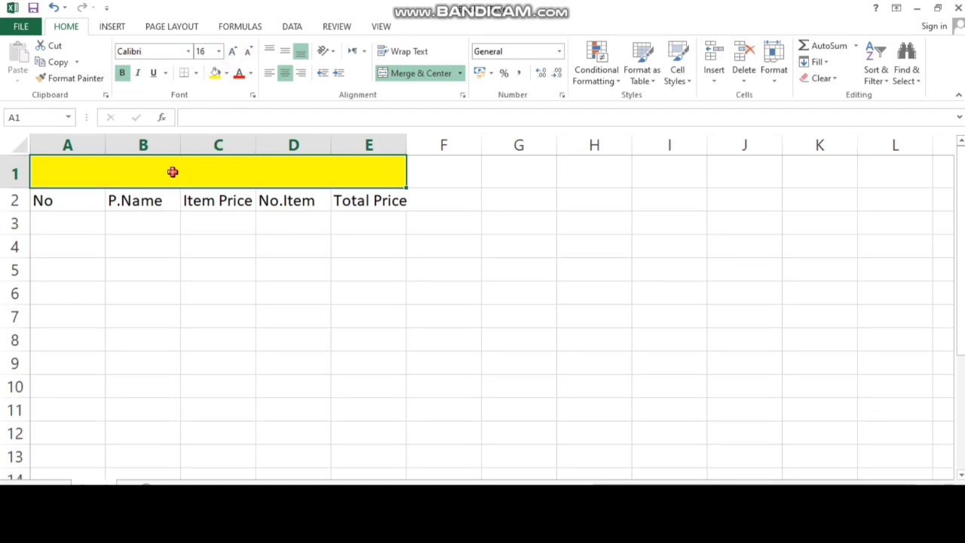
type("Inventory")
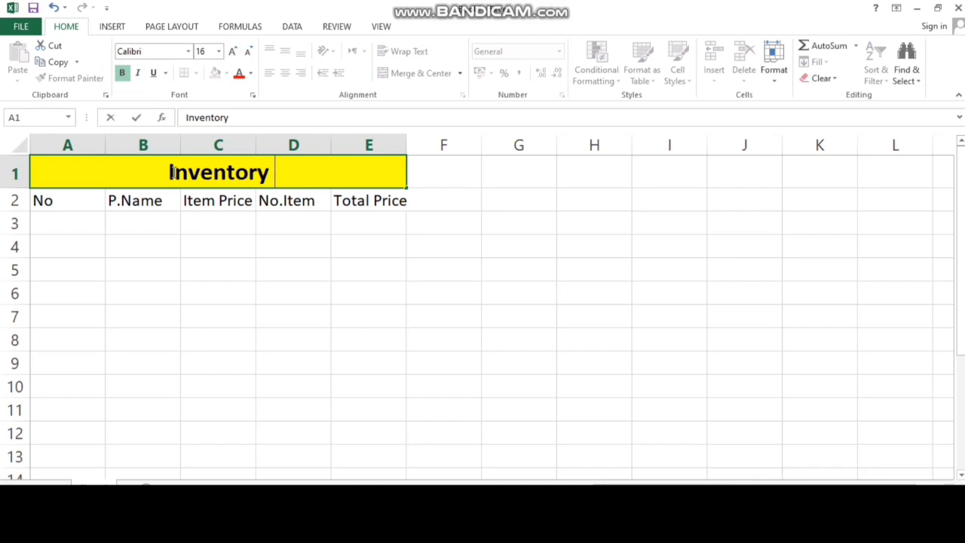
type(" Control")
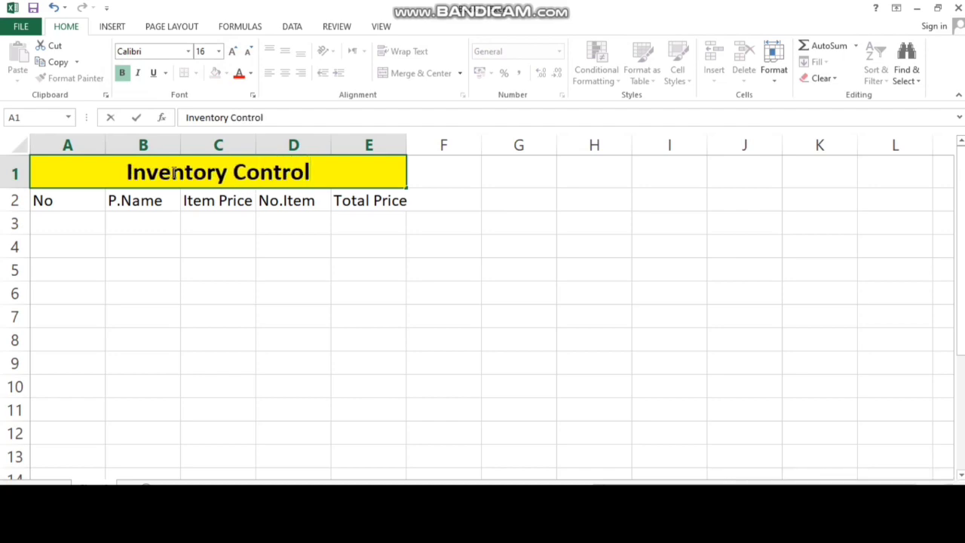
left_click(294, 291)
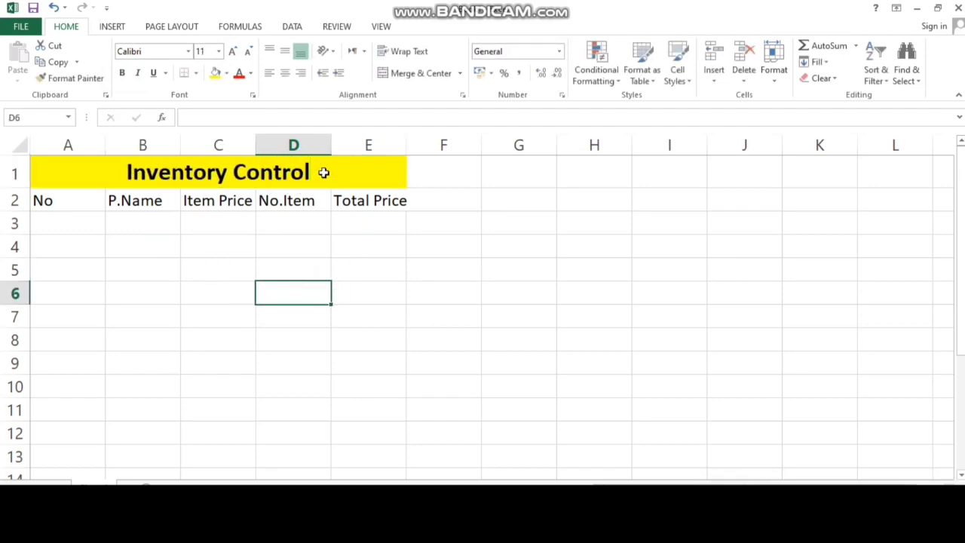
Make the column headers in A2:E2 bold.
left_click_drag(75, 204, 361, 199)
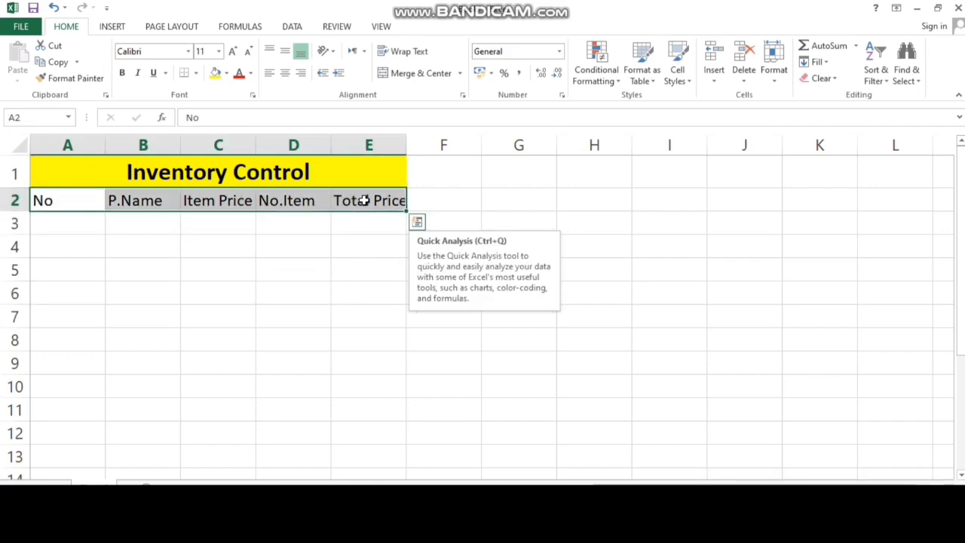
left_click(122, 74)
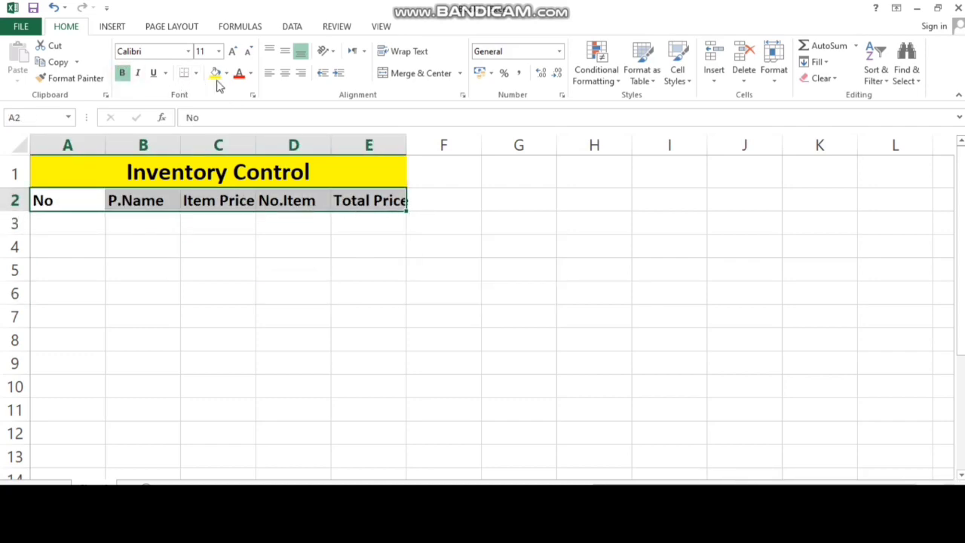
left_click(448, 270)
Widen columns E and C slightly and narrow column D so that their bold headers fit.
left_click(395, 143)
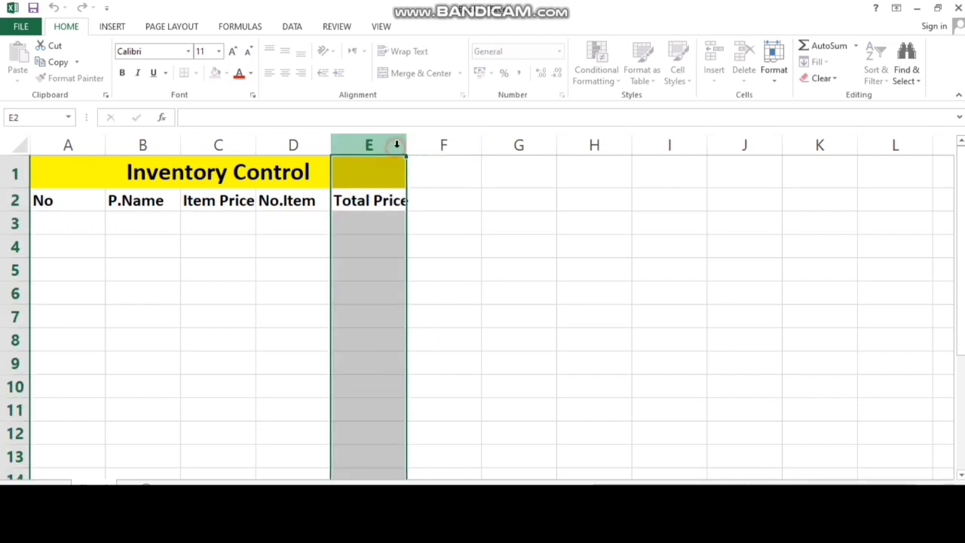
left_click_drag(406, 146, 417, 146)
left_click(322, 141)
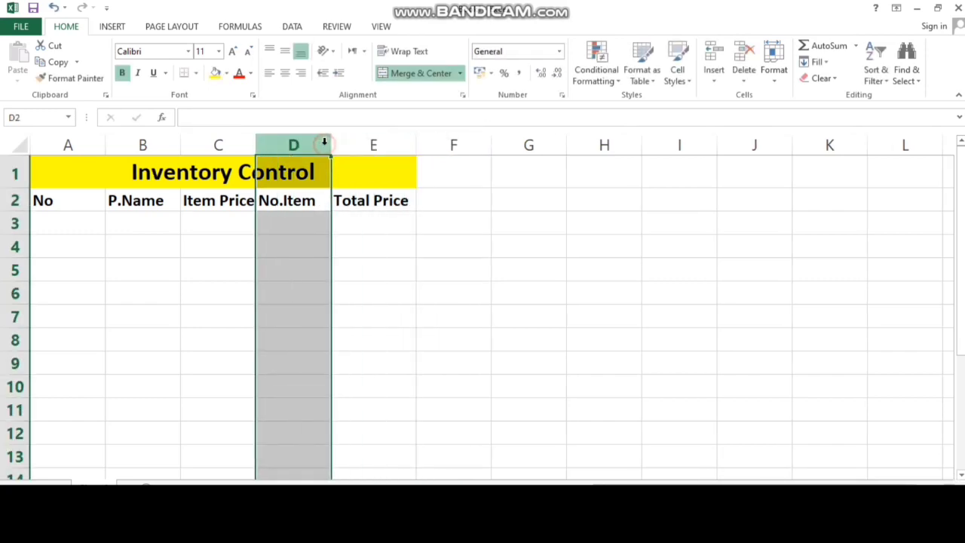
left_click_drag(329, 144, 325, 146)
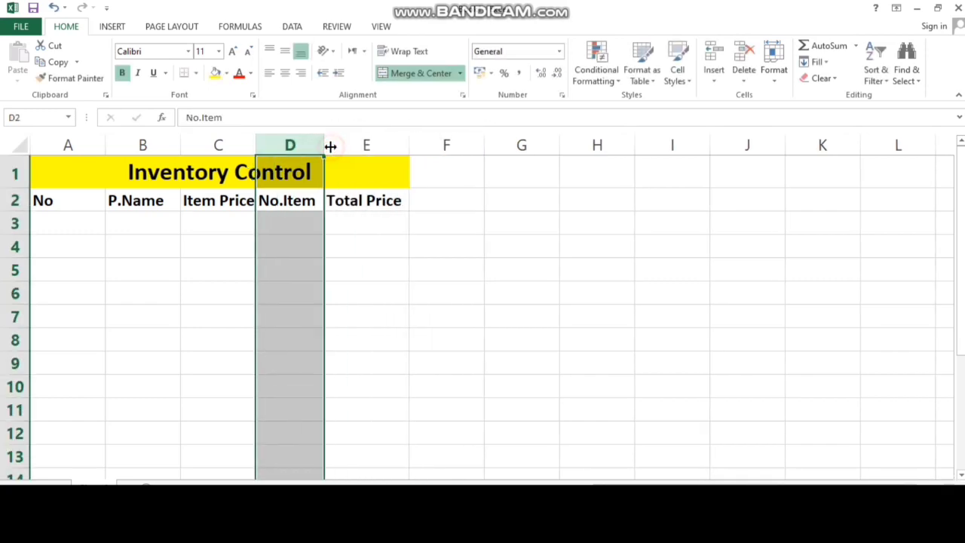
left_click_drag(255, 144, 263, 144)
left_click(254, 145)
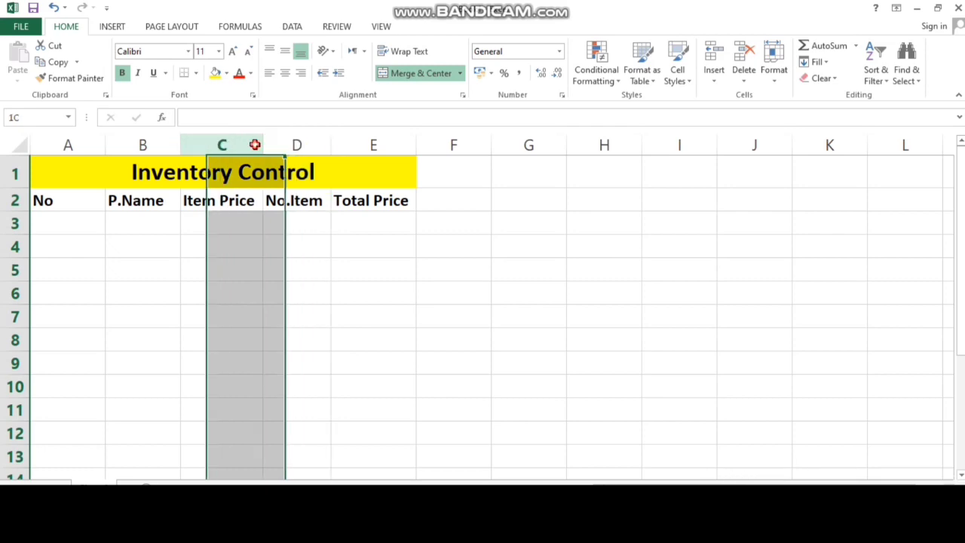
left_click(364, 301)
Center the header text horizontally in cells A2:E2.
left_click_drag(49, 203, 367, 198)
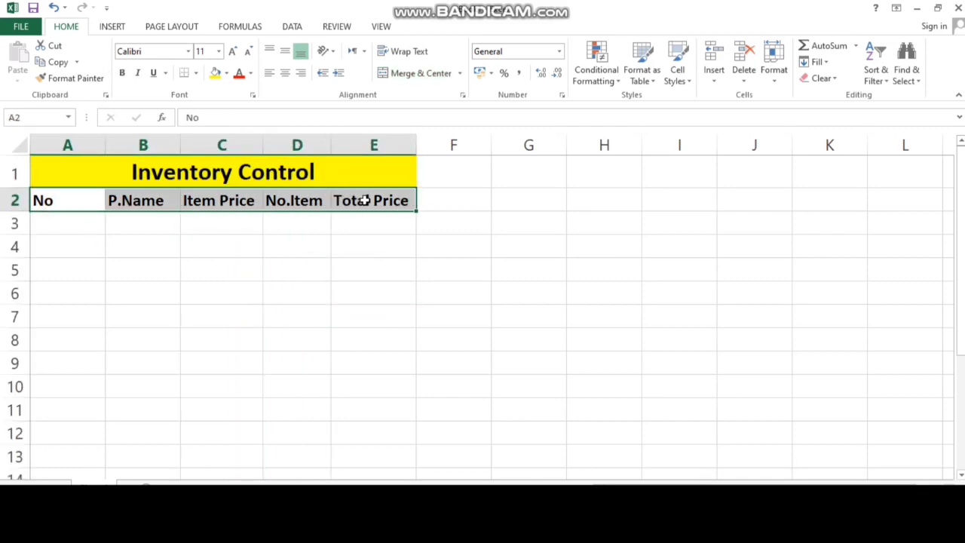
left_click(285, 73)
left_click(335, 292)
Number the product rows 1 to 7 in cells A3 to A9 under the "No" header.
left_click(67, 227)
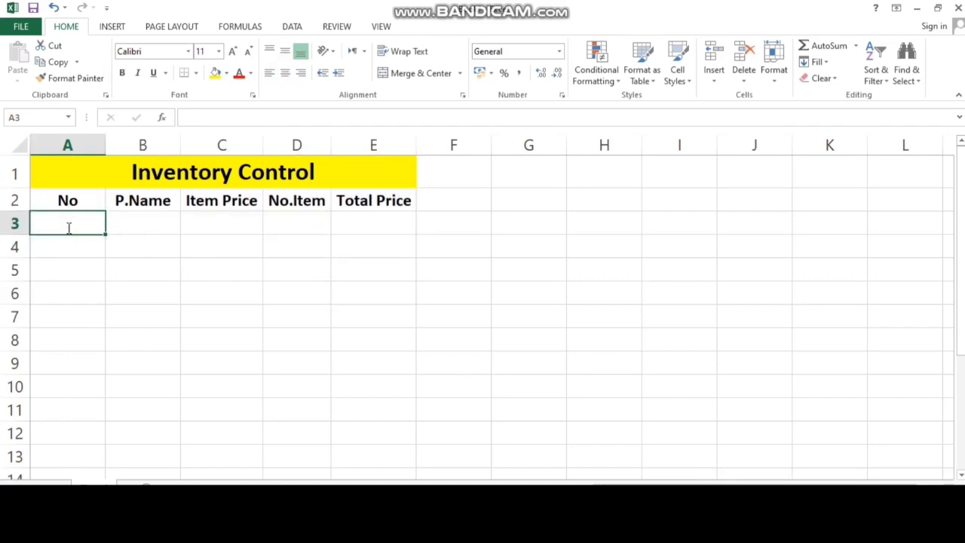
type("1")
key("Return")
type("2")
key("Return")
type("3")
key("Return")
type("4")
key("Return")
type("5")
key("Return")
type("6")
key("Return")
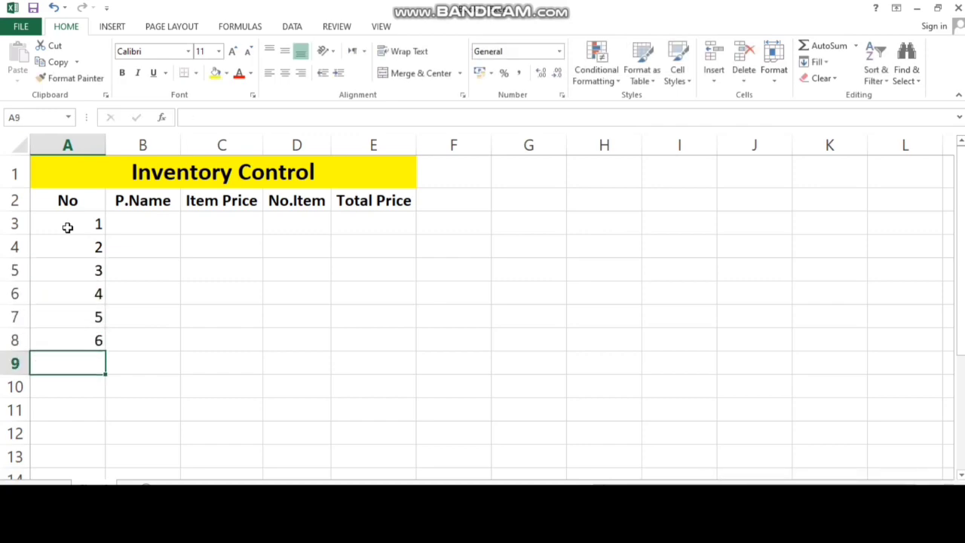
type("7")
key("Return")
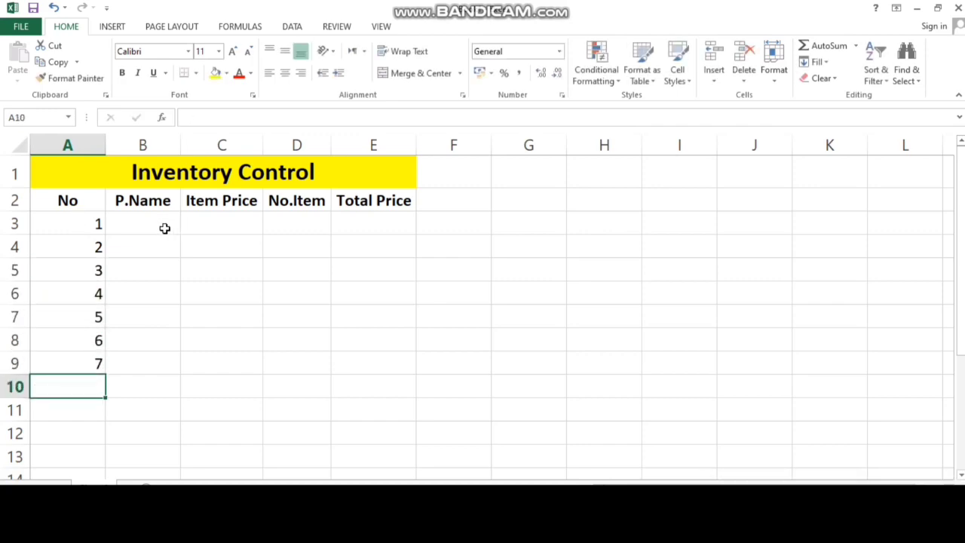
Center the contents of A3:E9 horizontally and put a Thick Box Border around the range.
left_click(164, 228)
left_click_drag(68, 222, 348, 364)
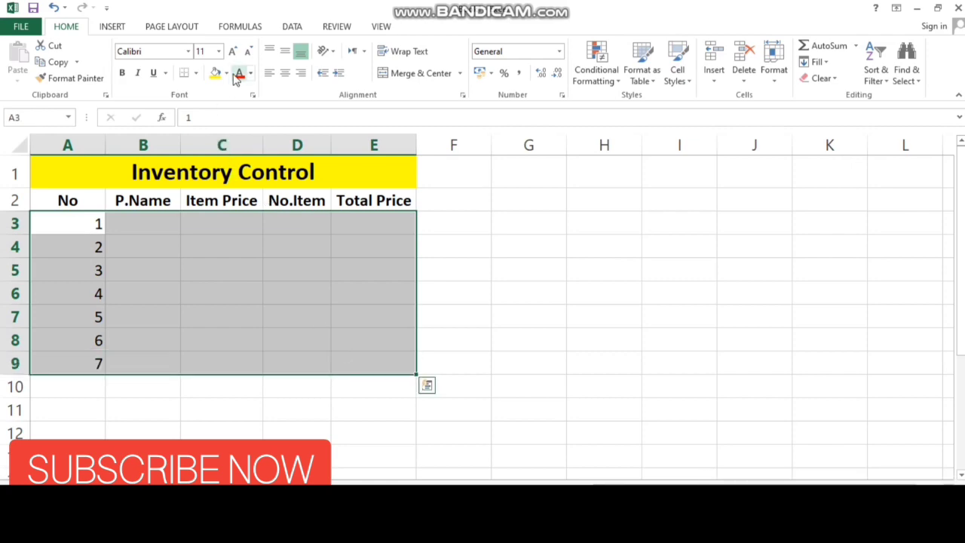
left_click(284, 72)
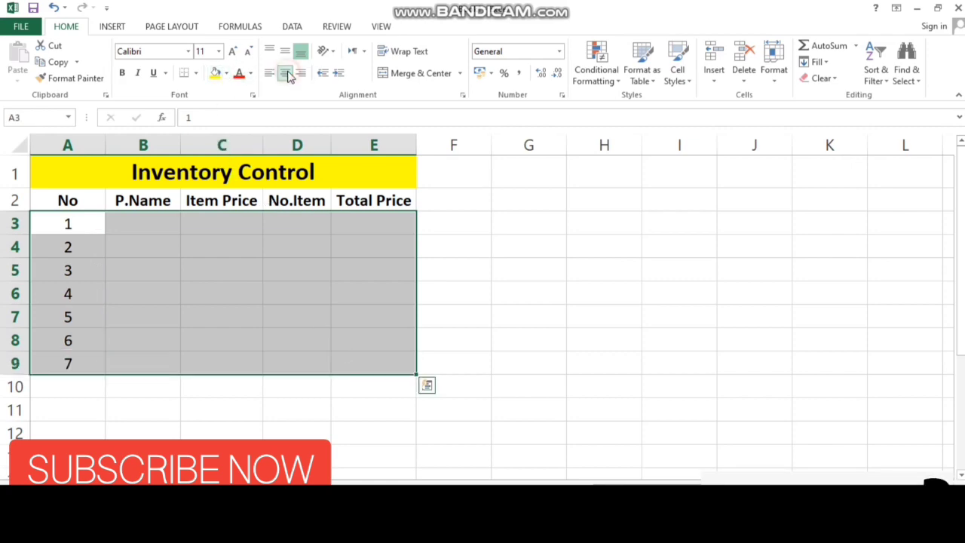
left_click(196, 74)
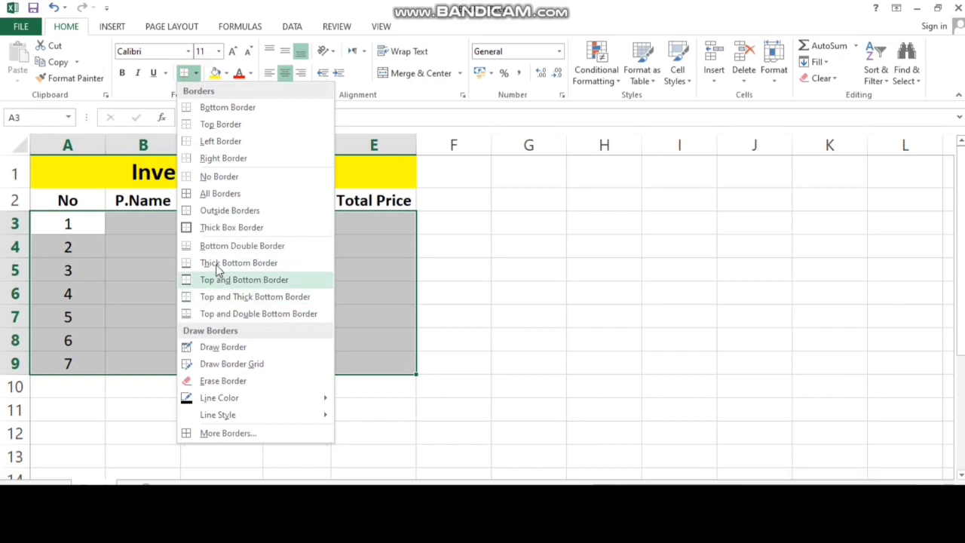
left_click(218, 227)
left_click(536, 356)
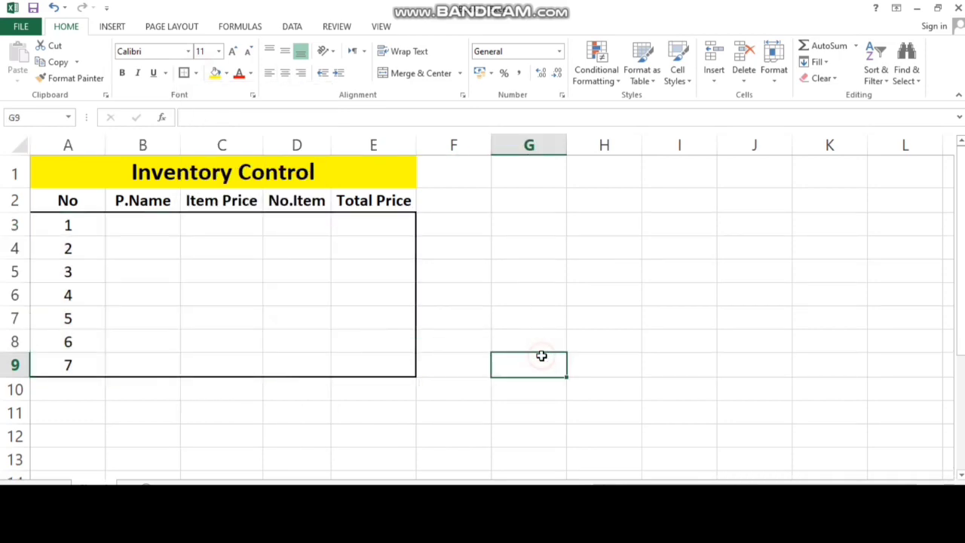
Enter the product names Soap, Brush, Cup and Eggs in cells B3 to B6 under the P.Name header.
left_click(151, 228)
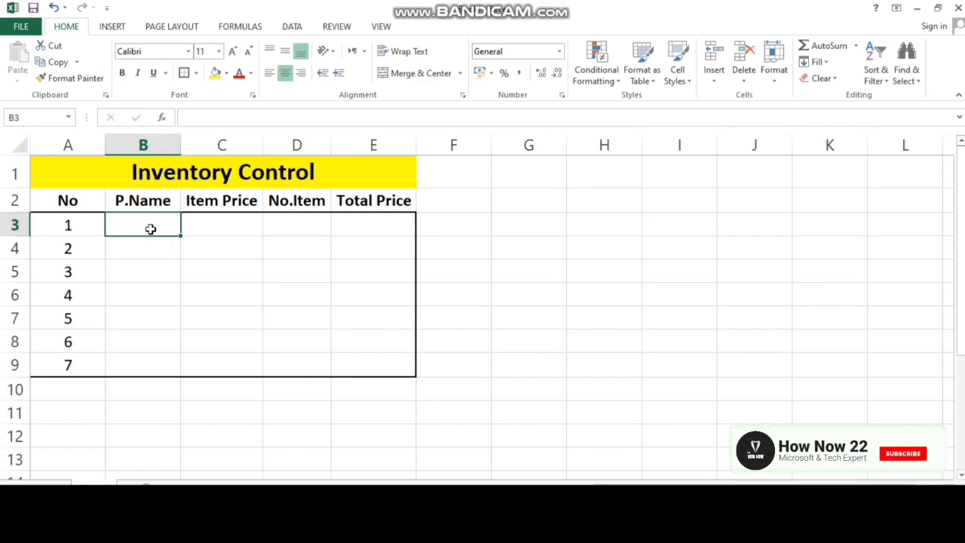
type("Soap")
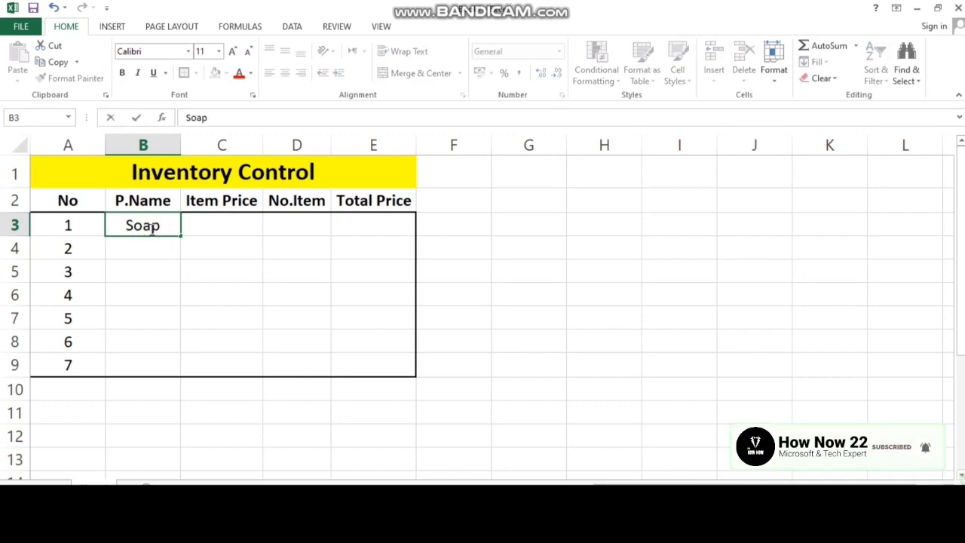
key("Return")
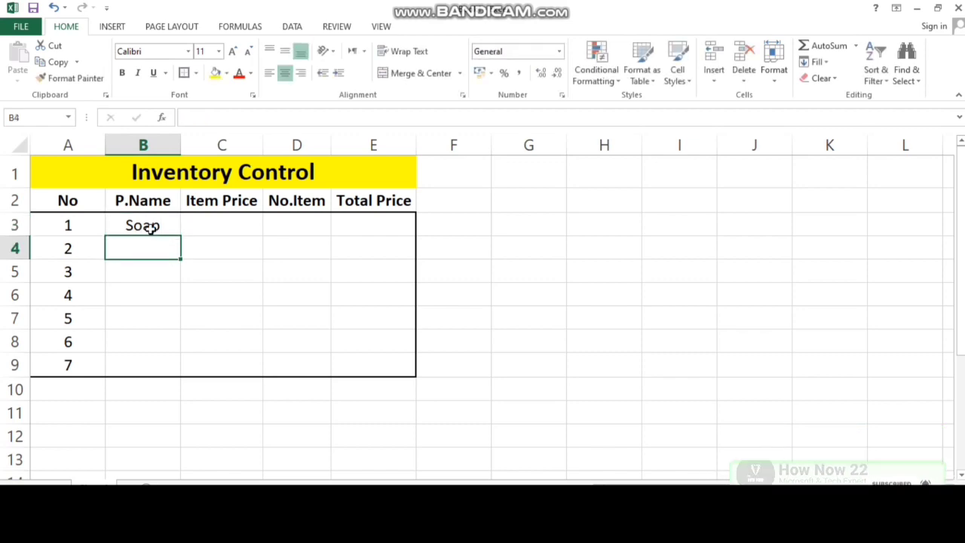
type("Brus")
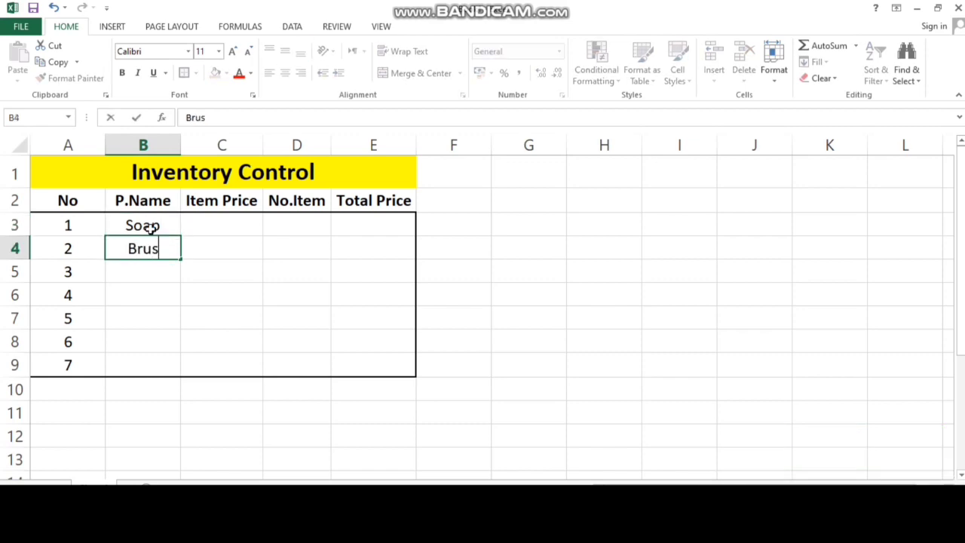
type("h")
key("Return")
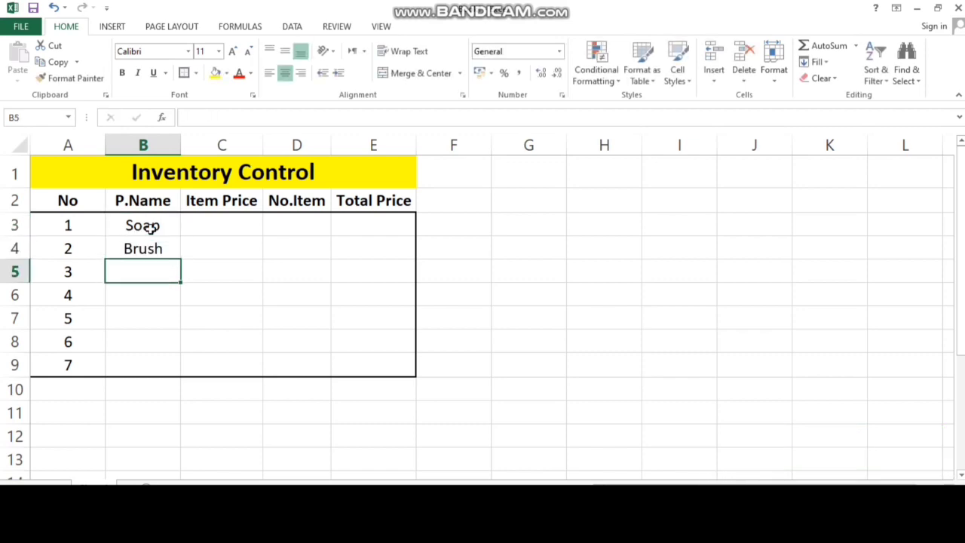
type("Cup")
key("Return")
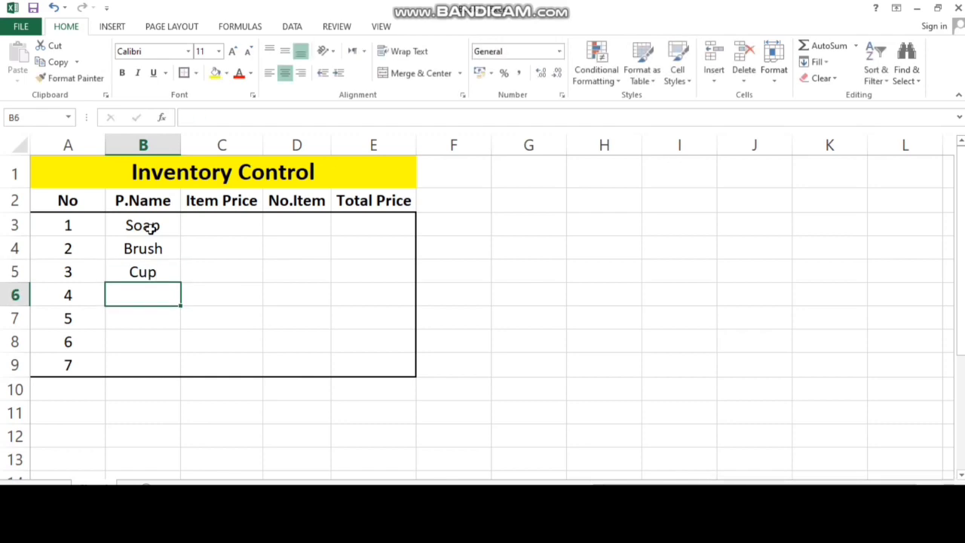
type("e")
key("BackSpace")
type("E")
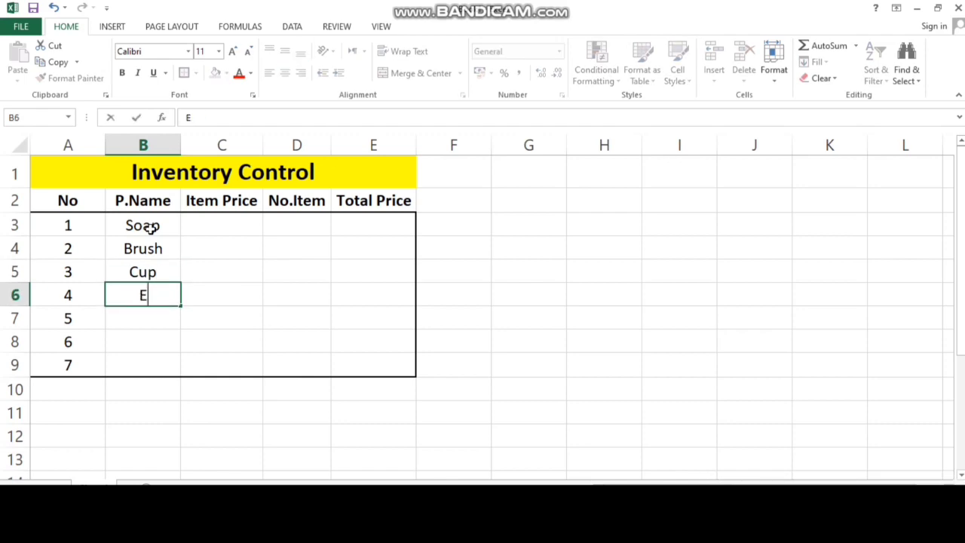
type("ggs")
key("Return")
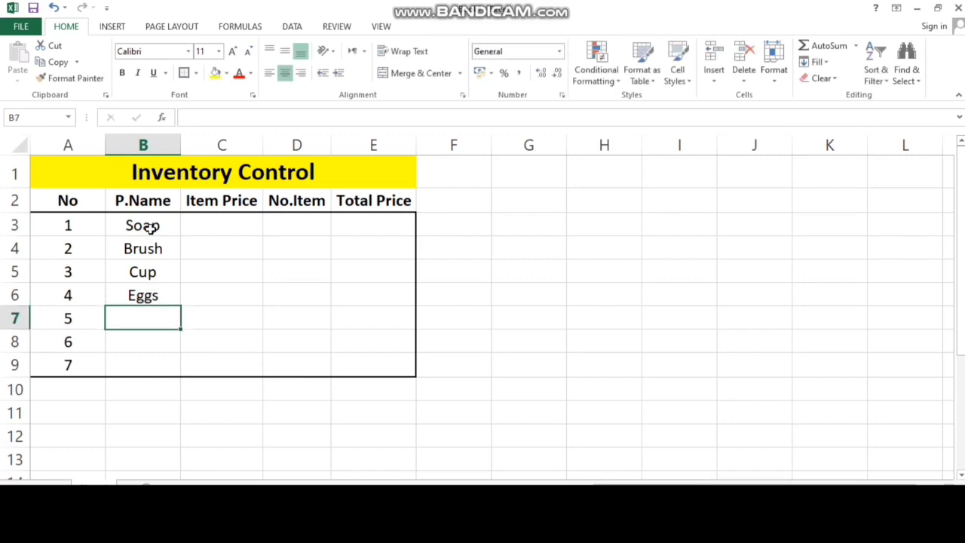
Complete the product name list with Books, Pencil and Mug in cells B7 to B9.
type("Books")
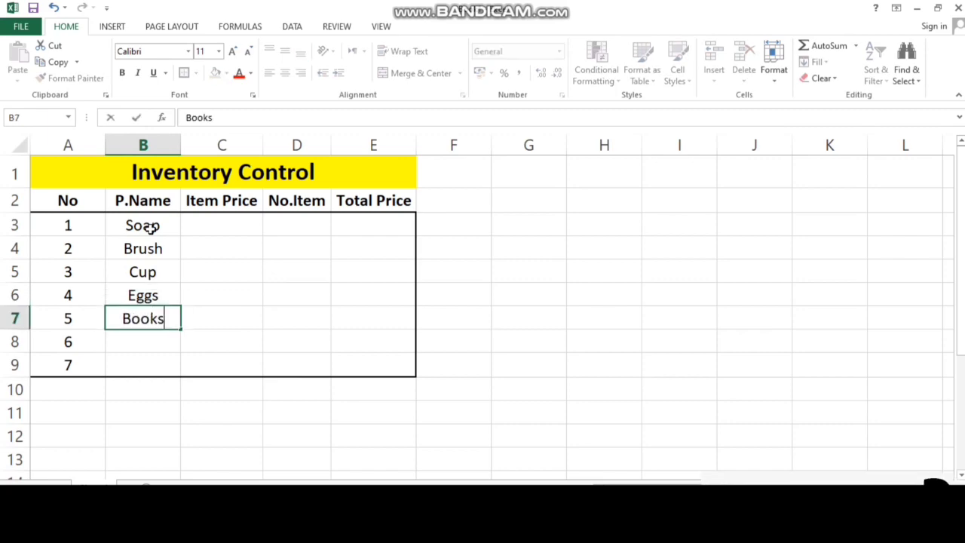
key("Left")
key("Down")
key("Right")
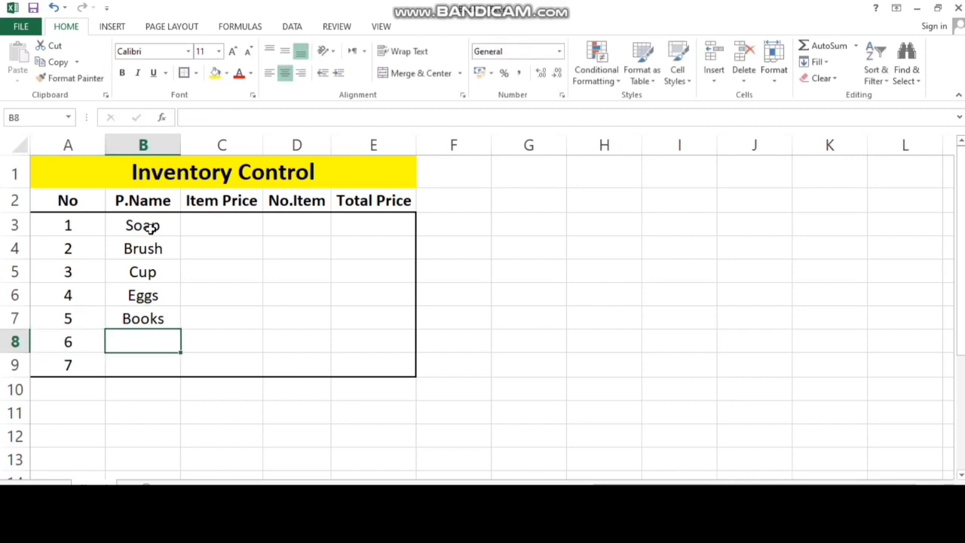
type("Pe")
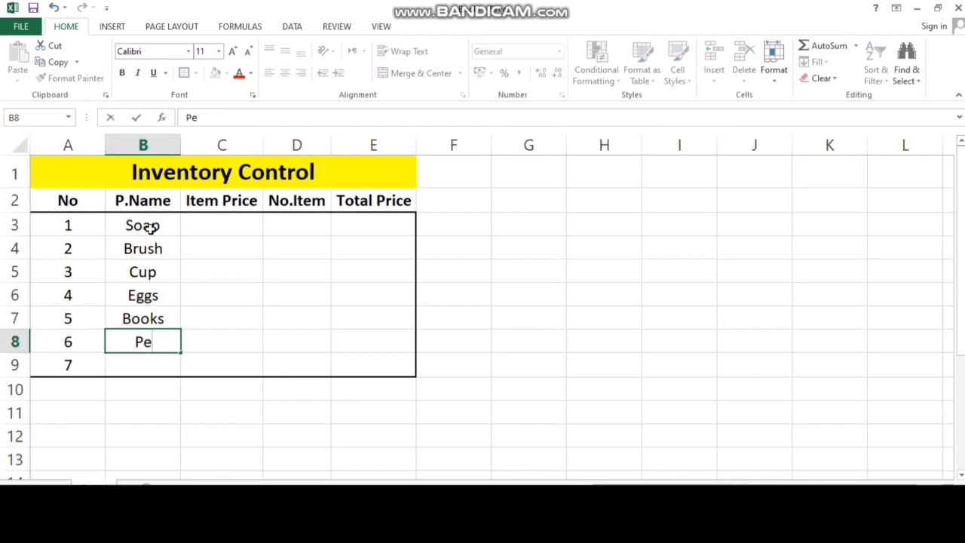
type("ncil")
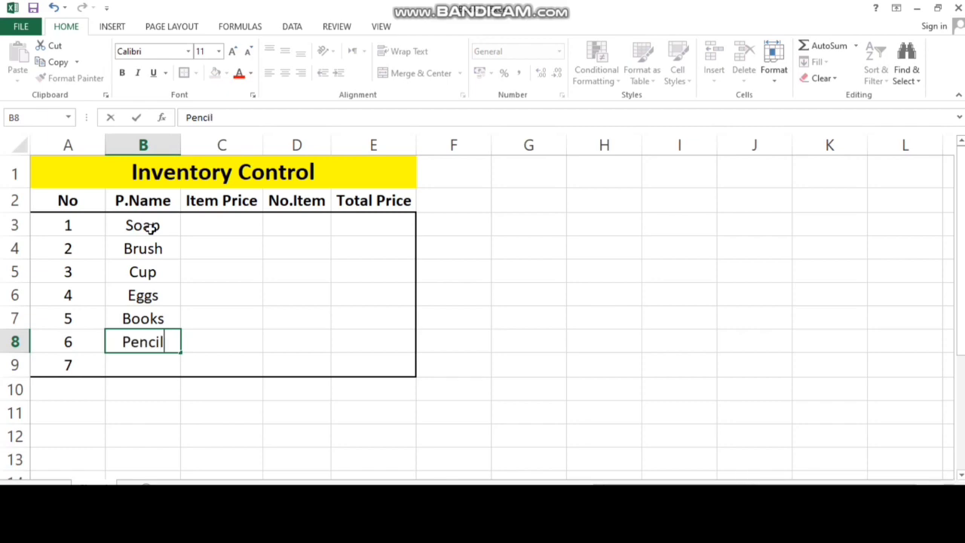
key("Right")
key("Down")
key("Left")
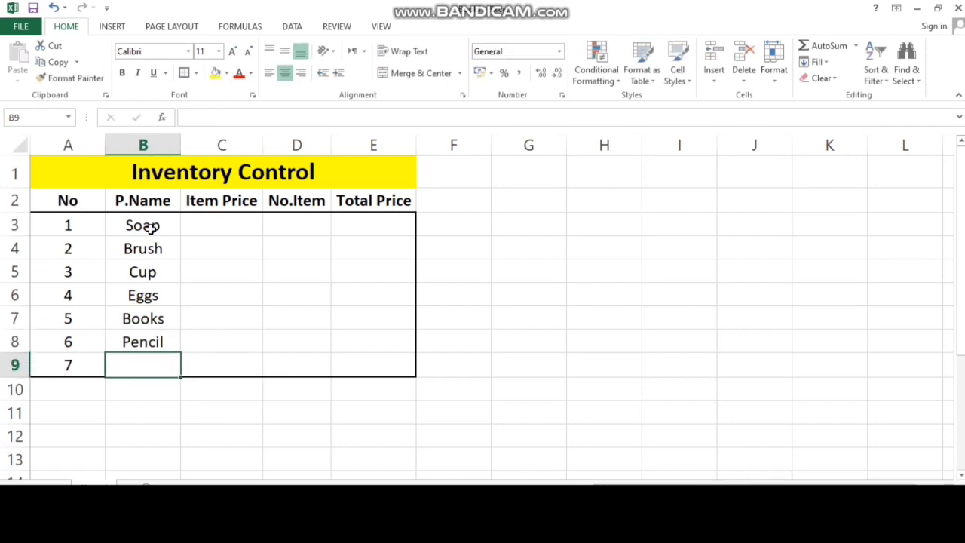
type("Mug")
key("Right")
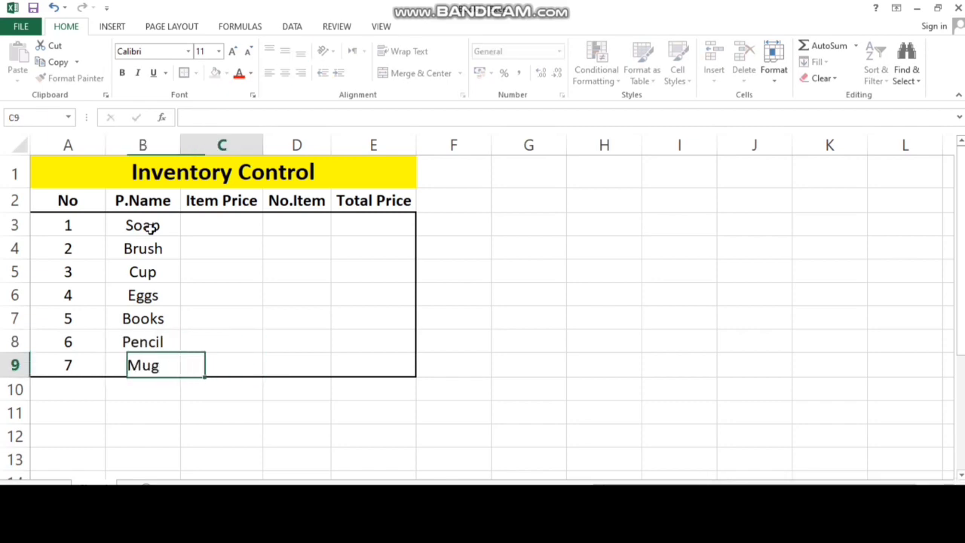
Enter the item prices 20 for Soap, 25 for Brush and 50 for Cup in cells C3 to C5.
left_click(215, 224)
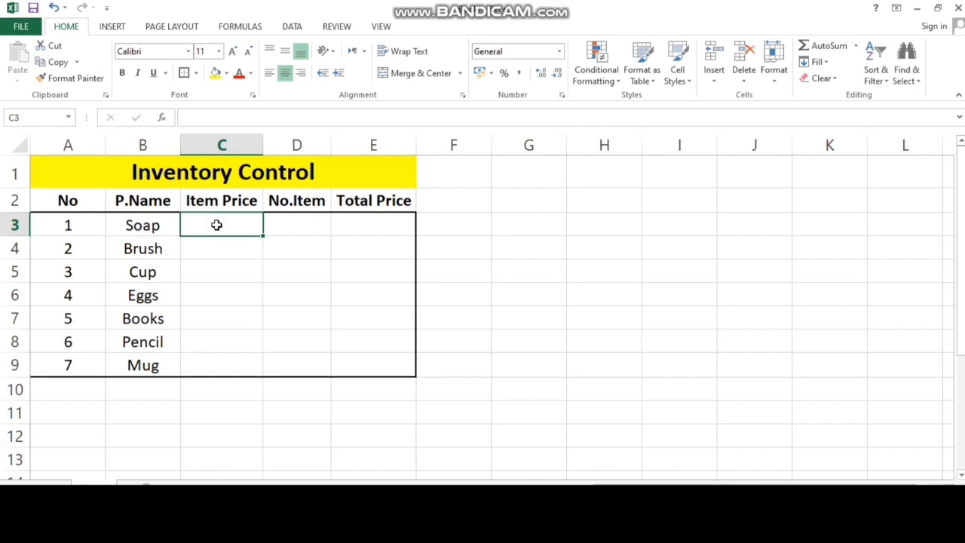
type("20")
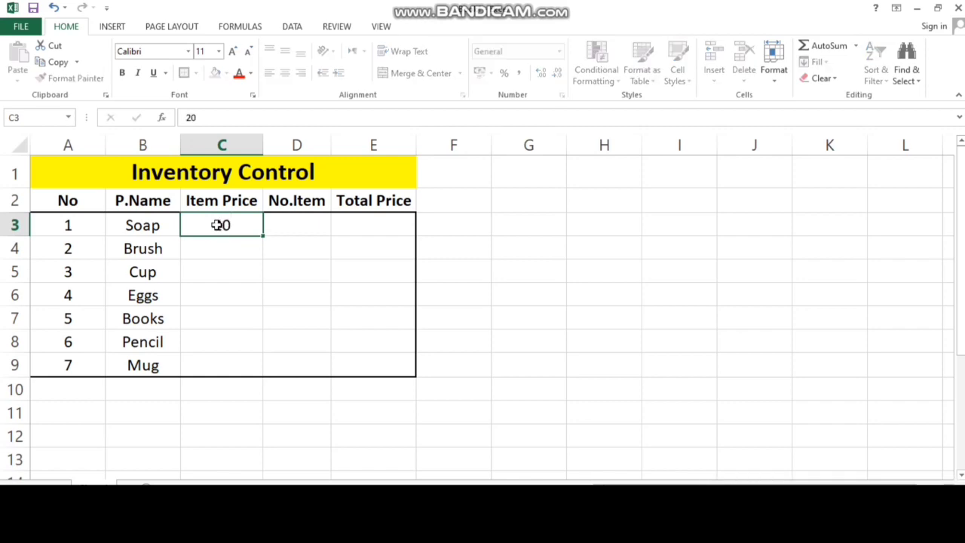
key("Return")
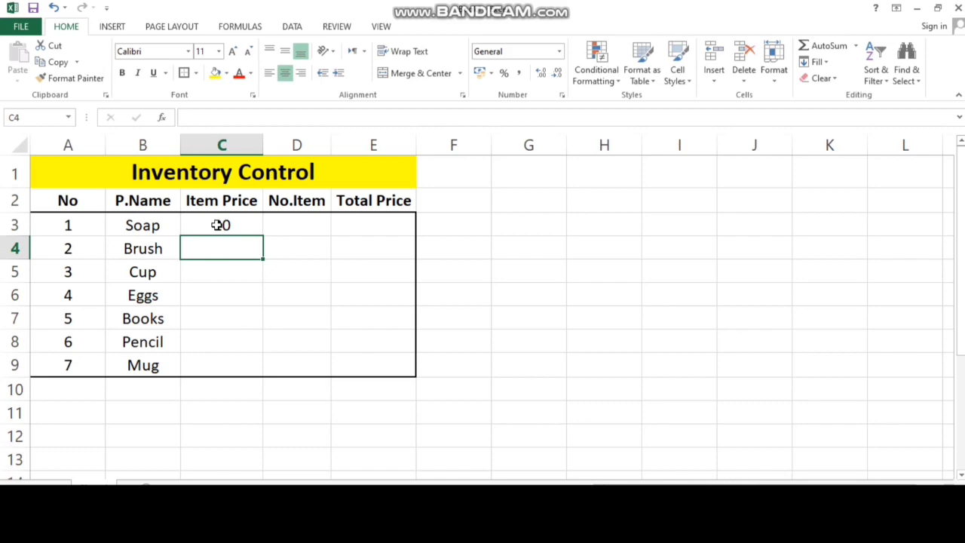
type("25")
key("Return")
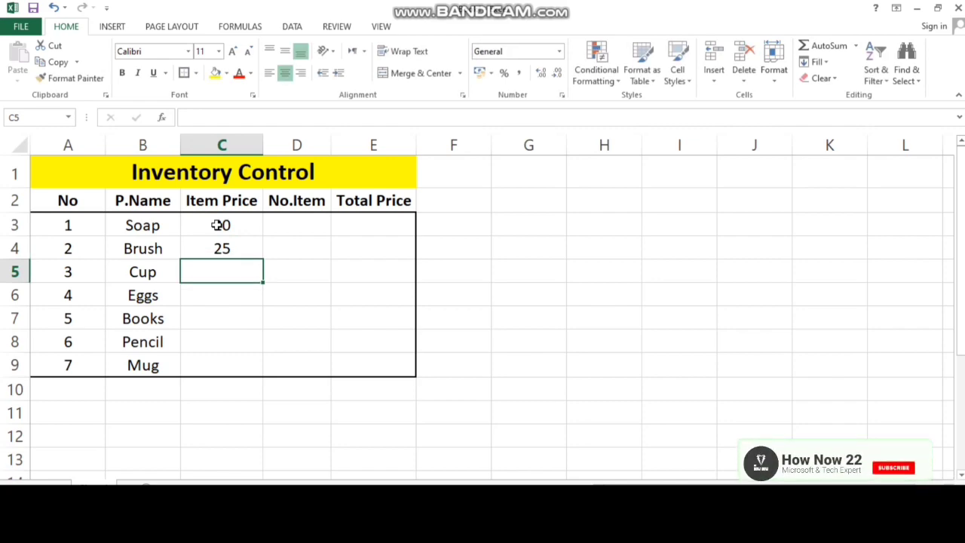
type("50")
key("Return")
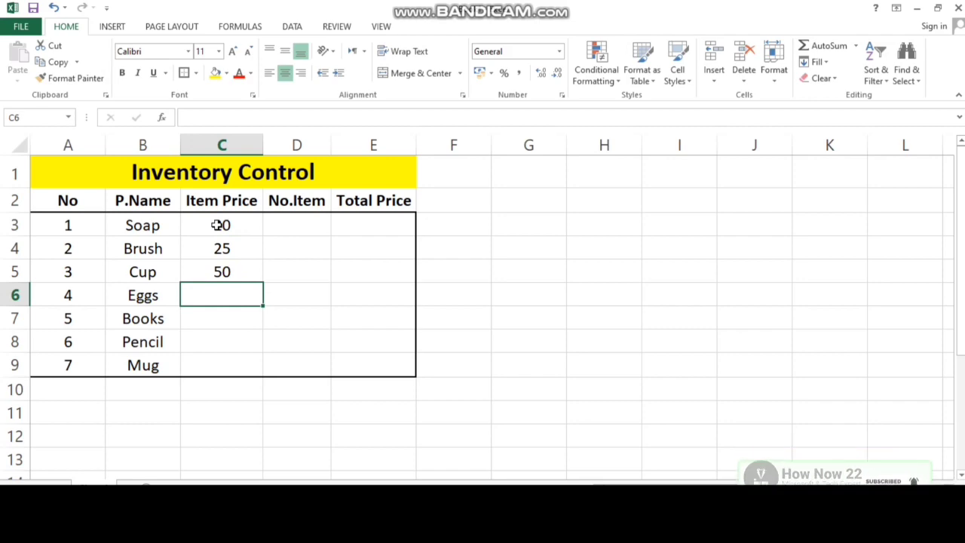
Enter the item prices 13 for Eggs, 120 for Books, 10 for Pencil and 60 for Mug in cells C6 to C9.
type("13")
key("Return")
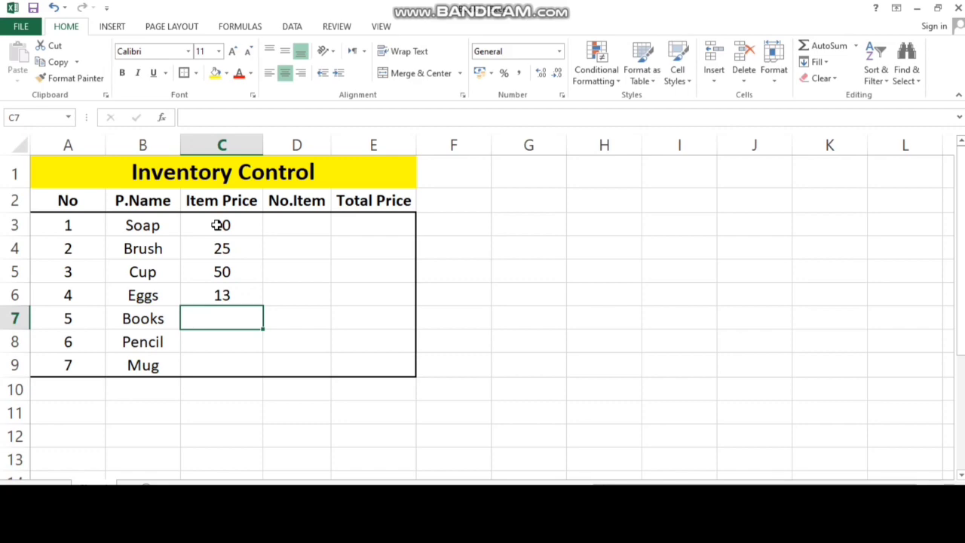
type("120")
key("Return")
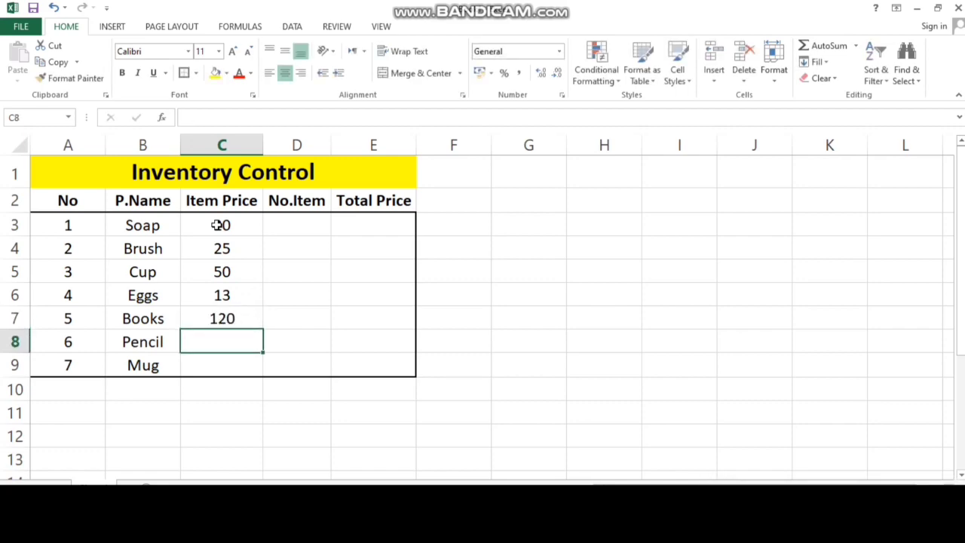
type("10")
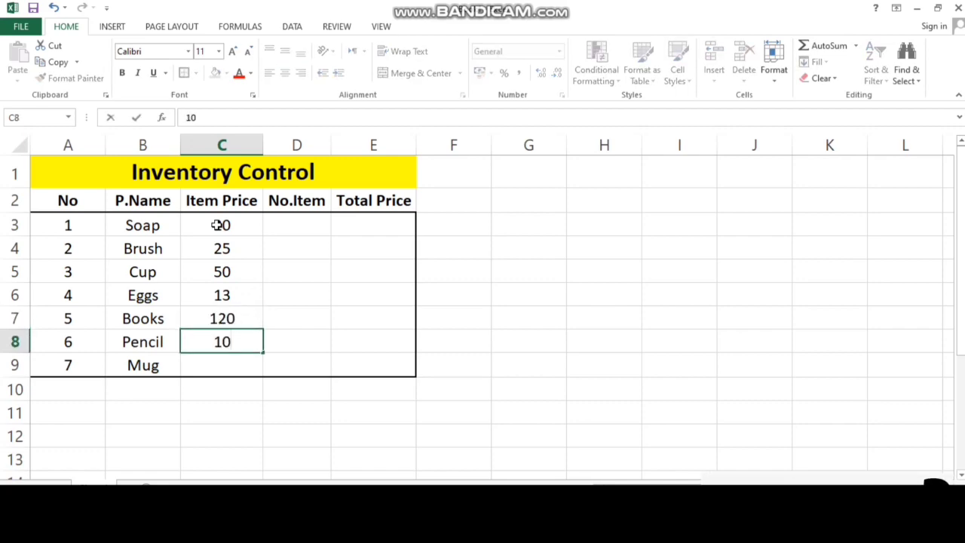
key("Return")
type("60")
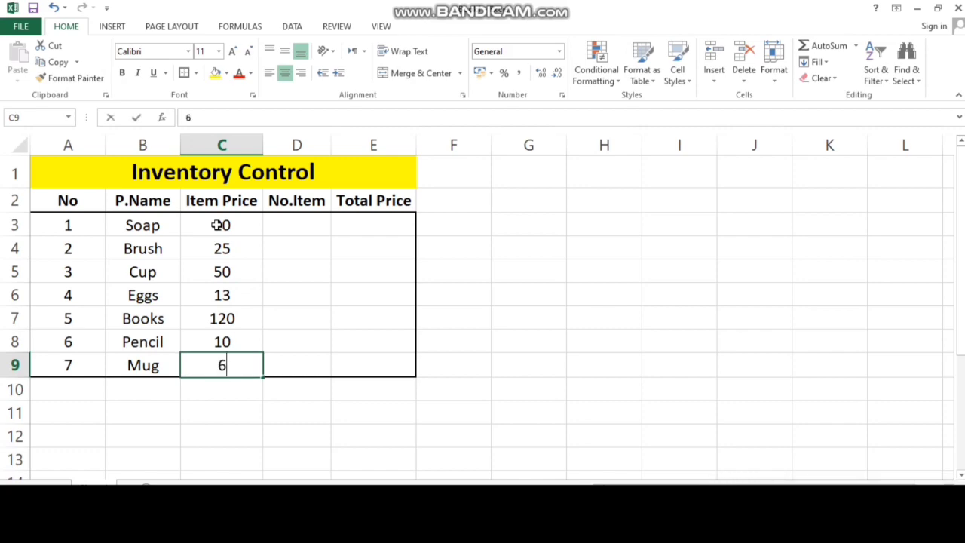
key("Up")
Enter the item quantities 5 for Soap, 3 for Brush and 2 for Cup in cells D3 to D5 under No.Item.
key("Up")
key("Up")
key("Up")
key("Up")
key("Up")
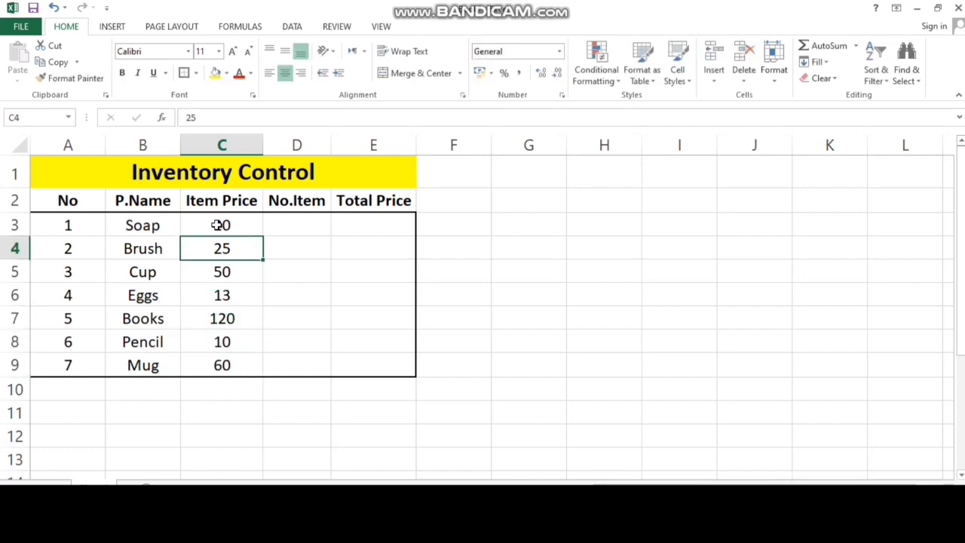
key("Right")
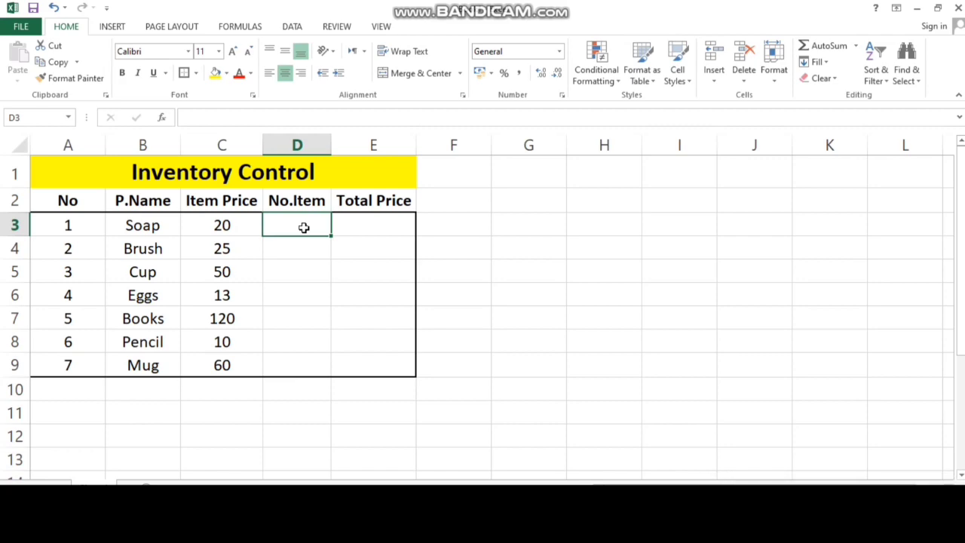
type("5")
key("Return")
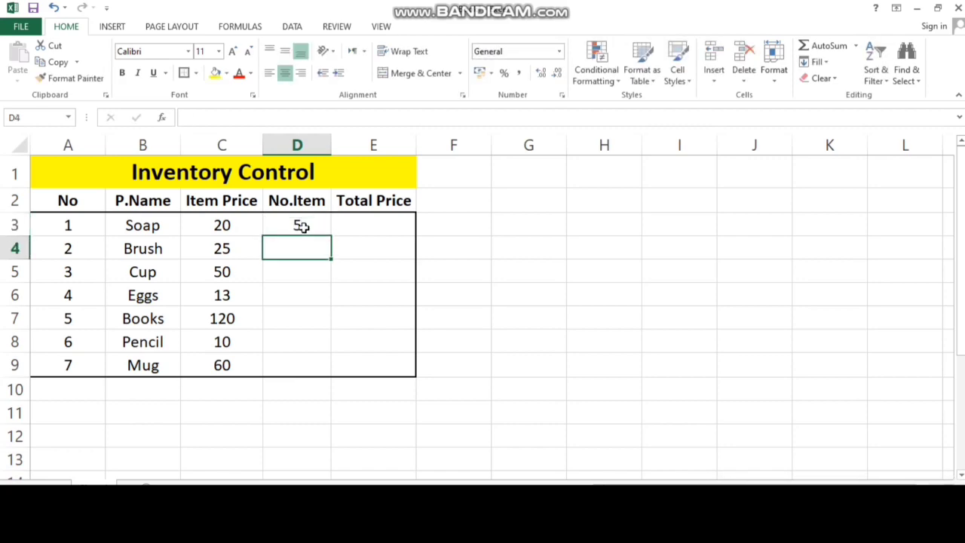
type("3")
key("Return")
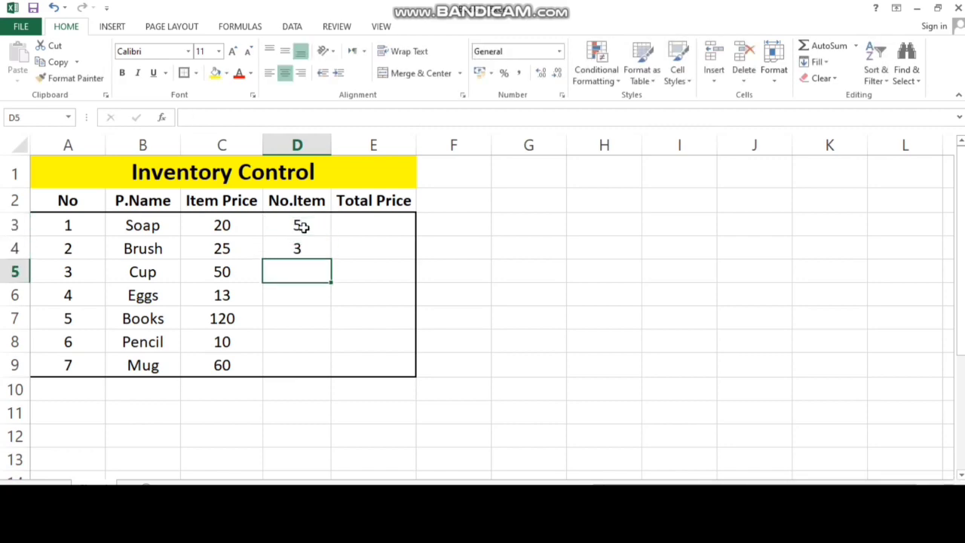
type("2")
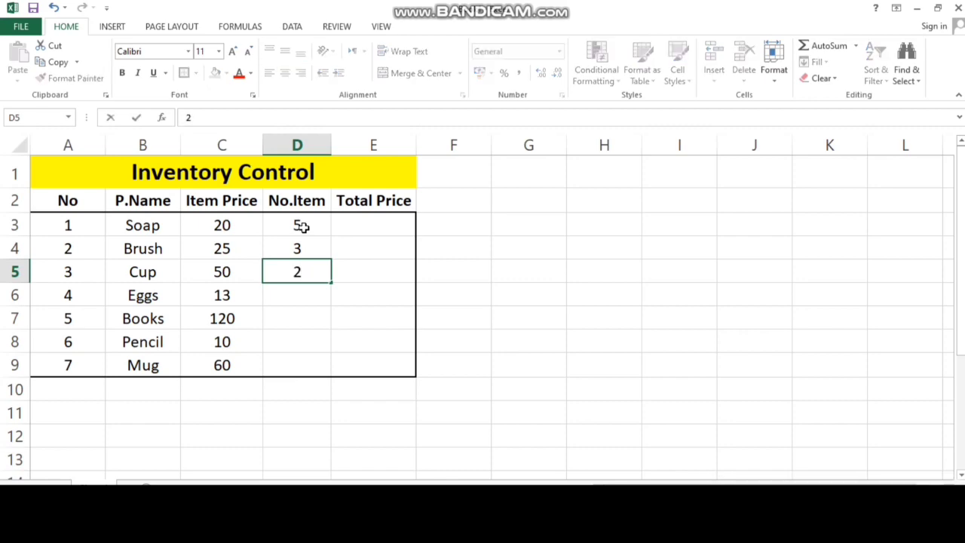
key("Return")
Enter the item quantities 12 for Eggs, 2 for Books, 12 for Pencil and 4 for Mug in cells D6 to D9.
type("12")
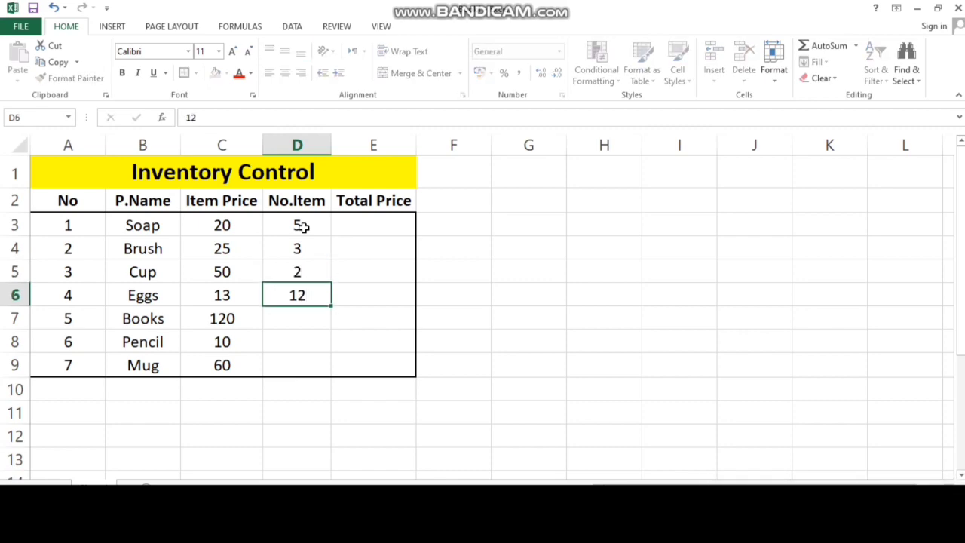
key("Return")
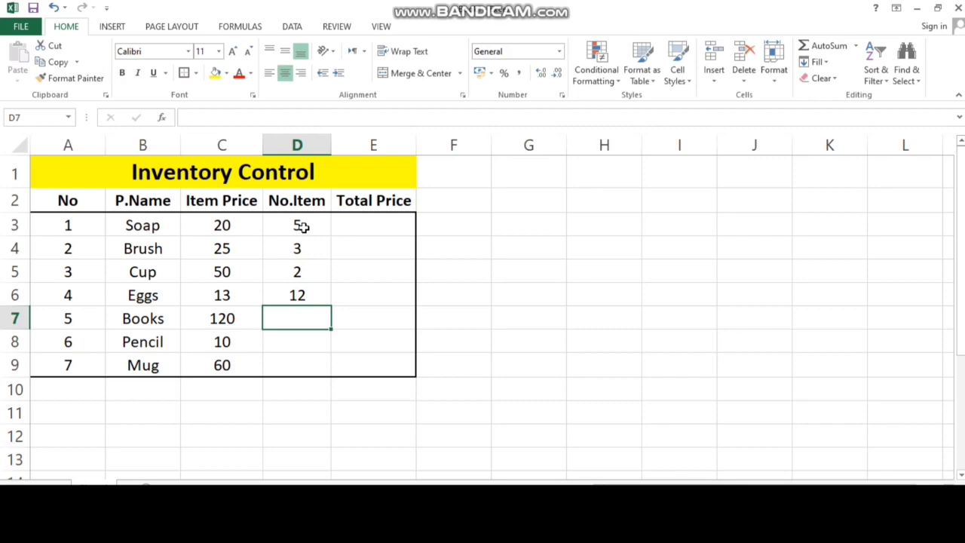
type("2")
key("Return")
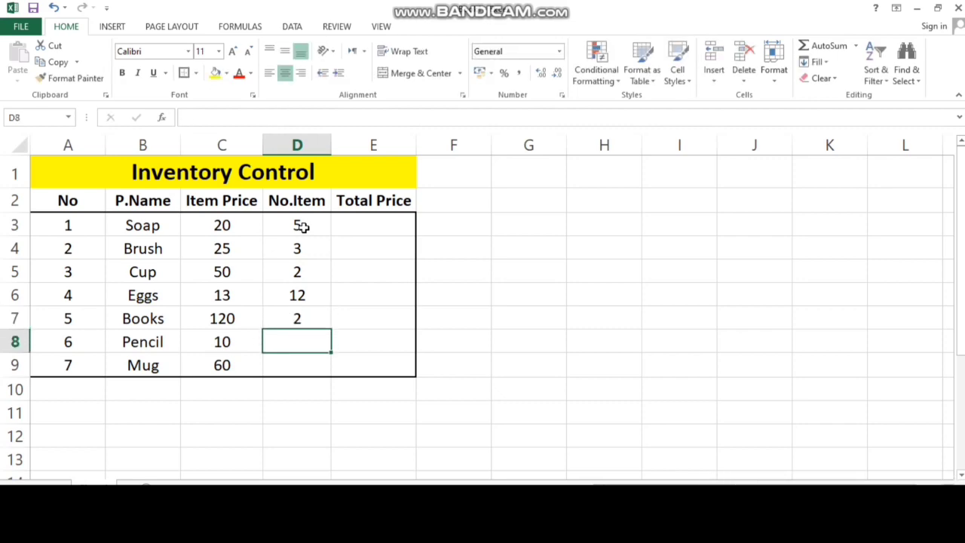
type("12")
key("Return")
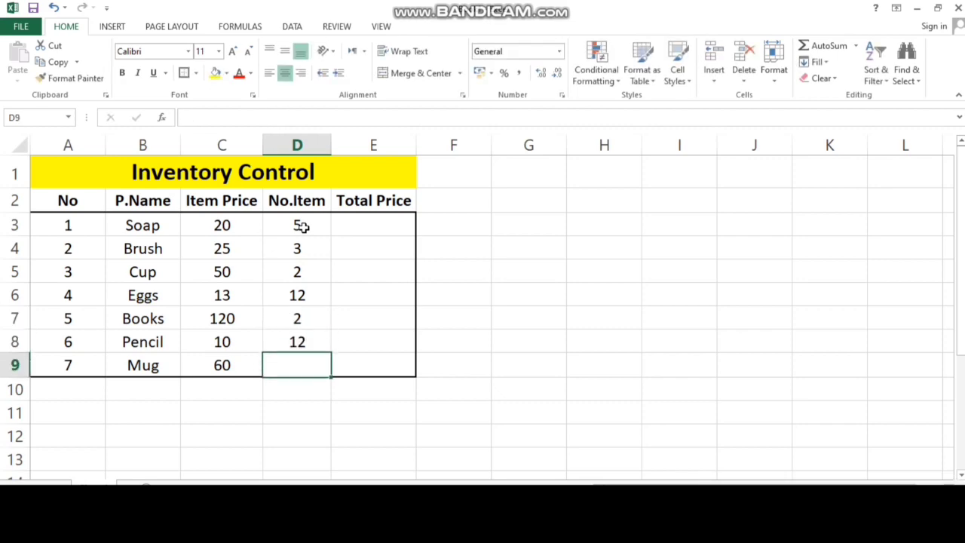
type("4")
key("Right")
Enter the formula =20*5 in cell E3 as the total price for Soap.
key("Up")
key("Up")
key("Up")
key("Up")
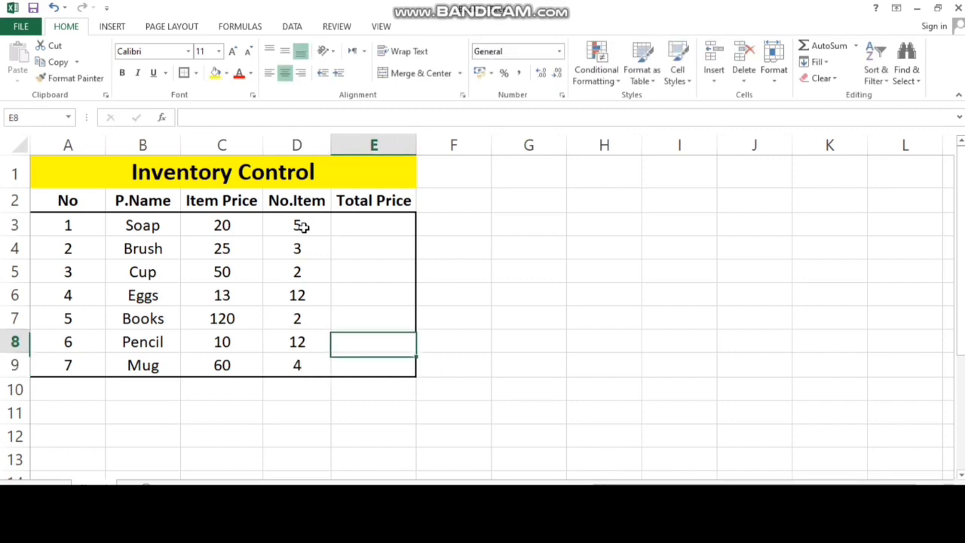
key("Up")
key("Up")
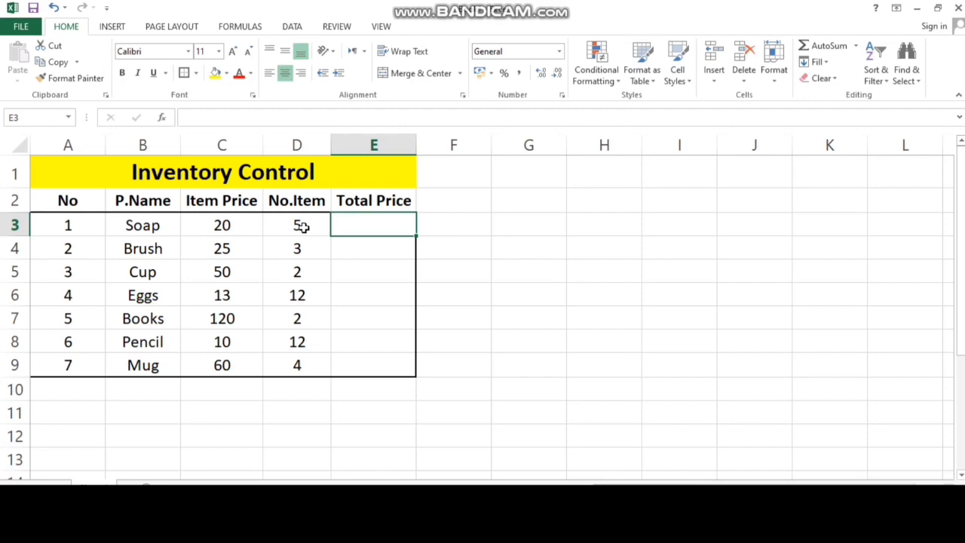
left_click(379, 226)
type("=")
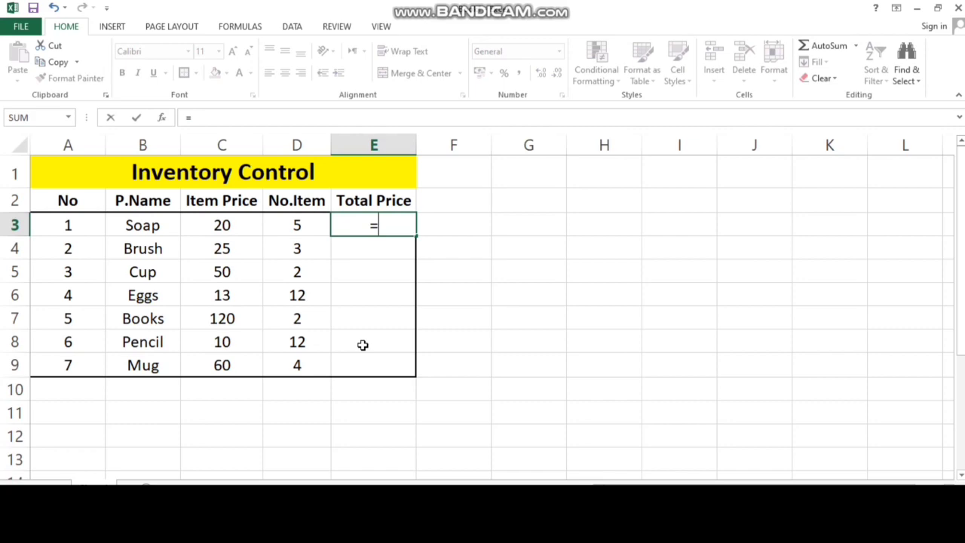
type("20")
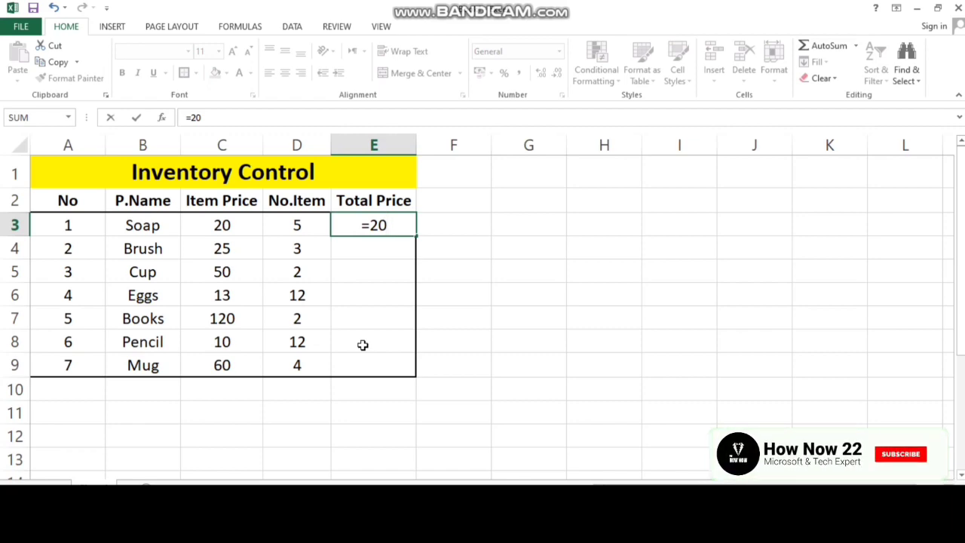
type("*")
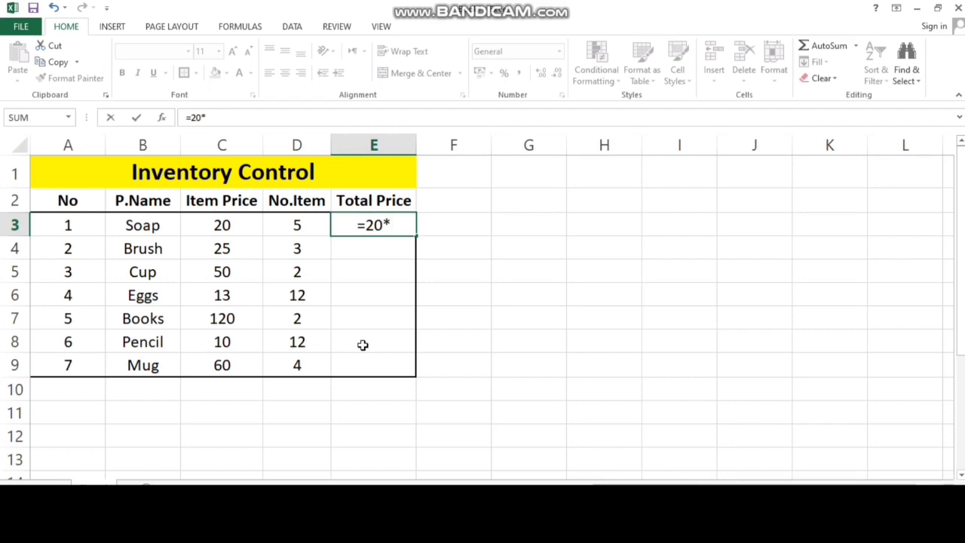
type("5")
key("Return")
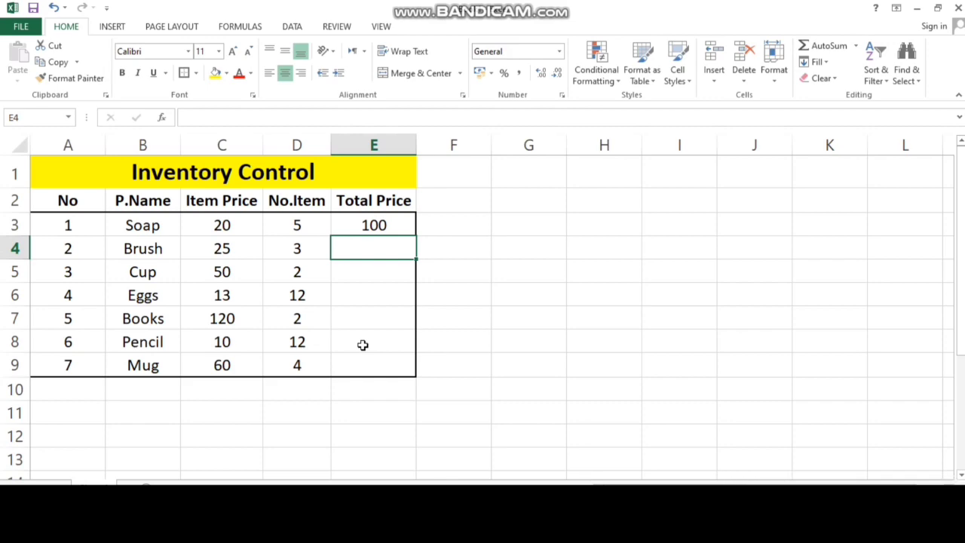
Undo the Total Price entry for Soap and re-enter it in E3 as =20*5.
key("ctrl+z")
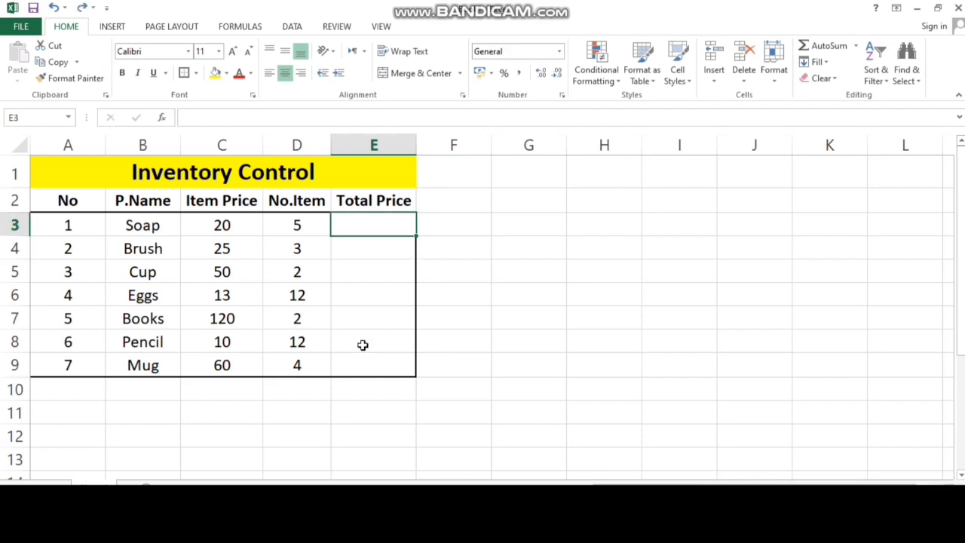
type("=")
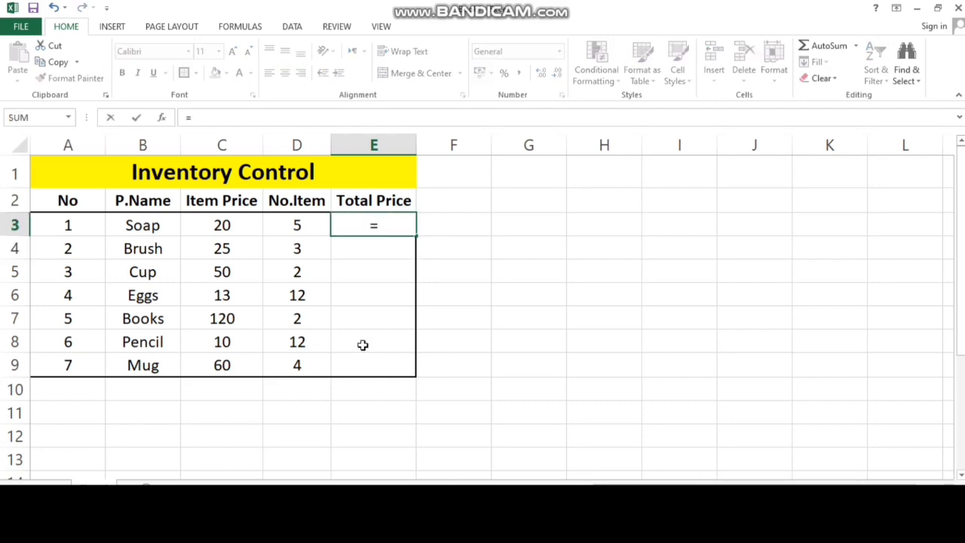
type("20*5")
key("Return")
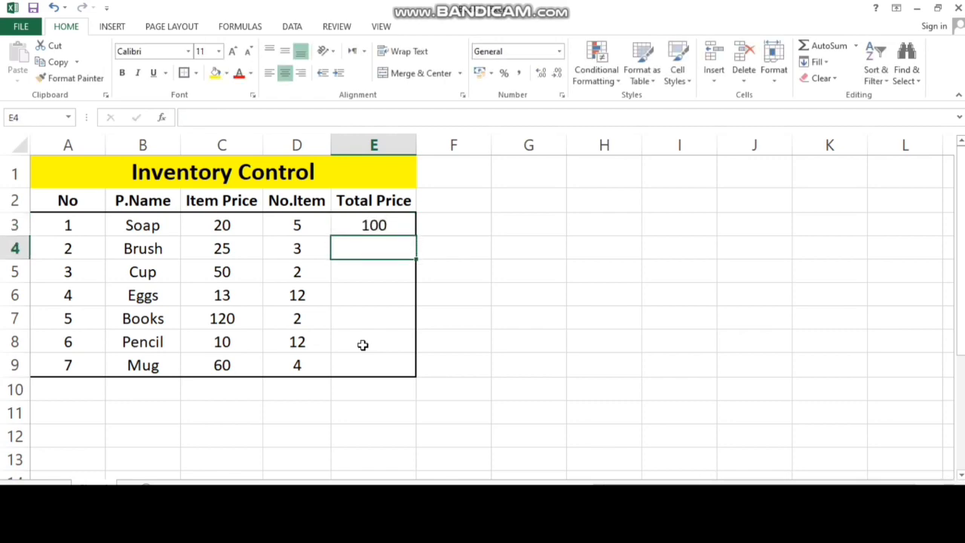
Try filling the constant formula from E3 down to E9, undo the fill and clear cell E3.
left_click(397, 231)
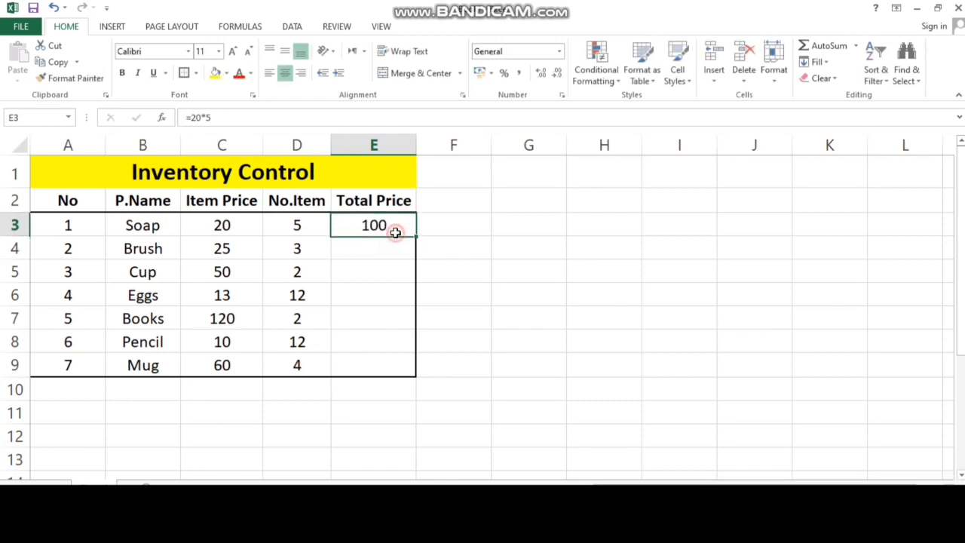
left_click_drag(415, 235, 423, 373)
left_click(479, 382)
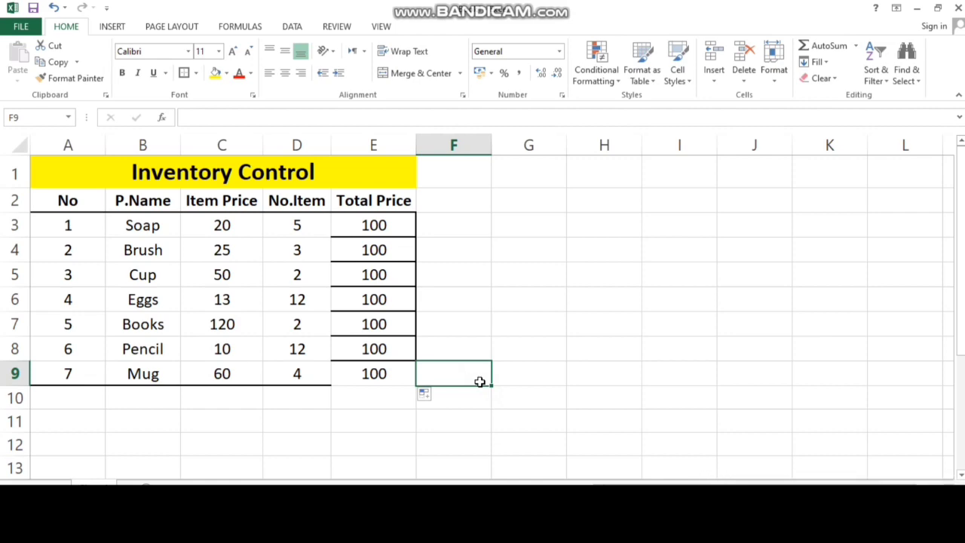
key("ctrl+z")
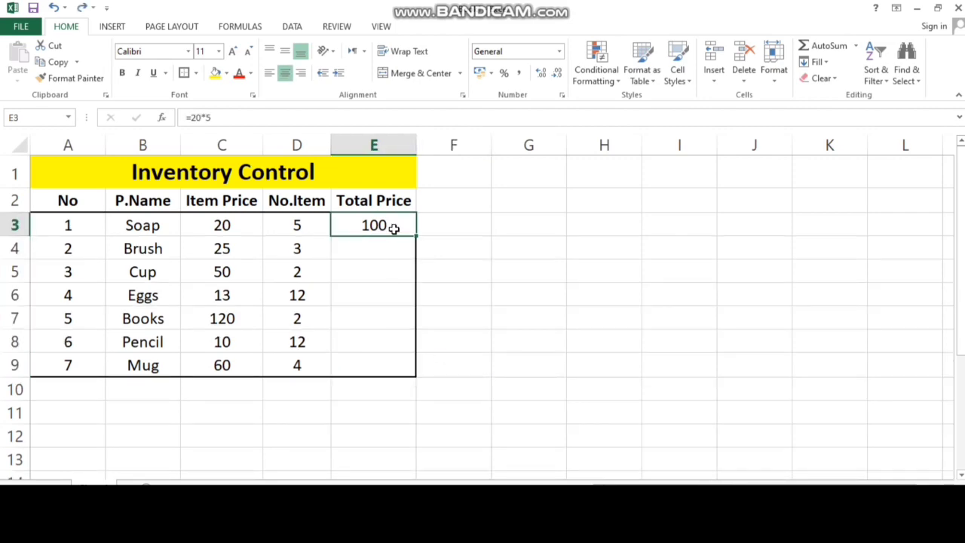
key("Delete")
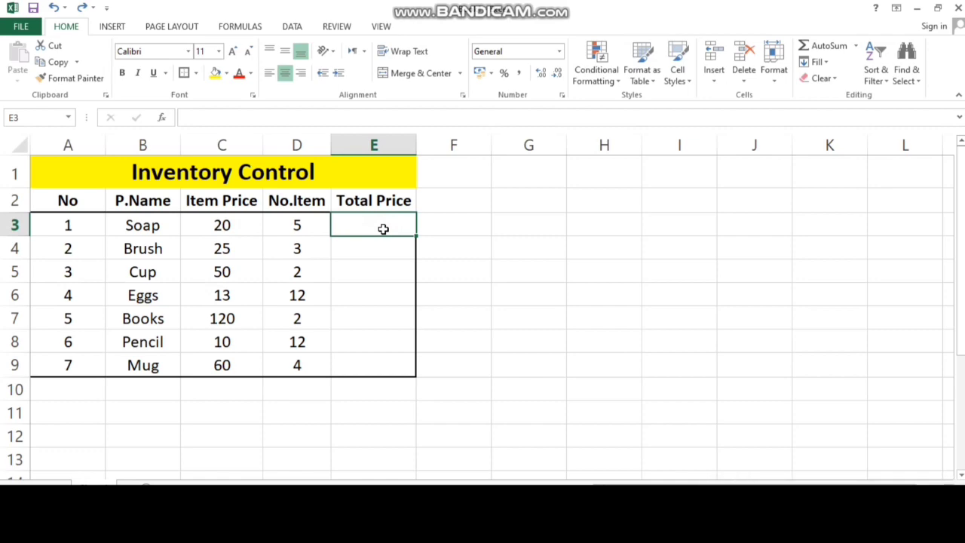
Enter the formula =C3*D3 in cell E3 to multiply Soap's item price by its number of items.
type("=")
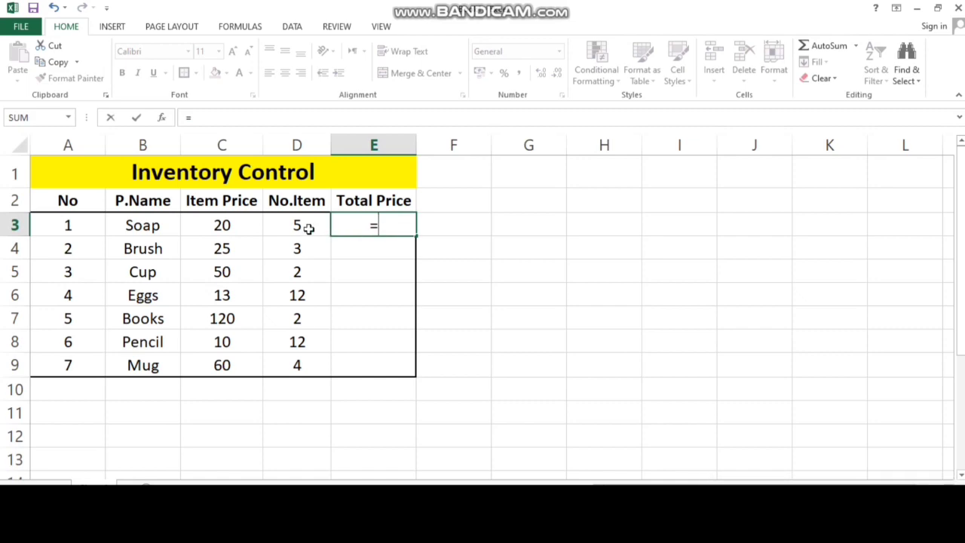
left_click(235, 225)
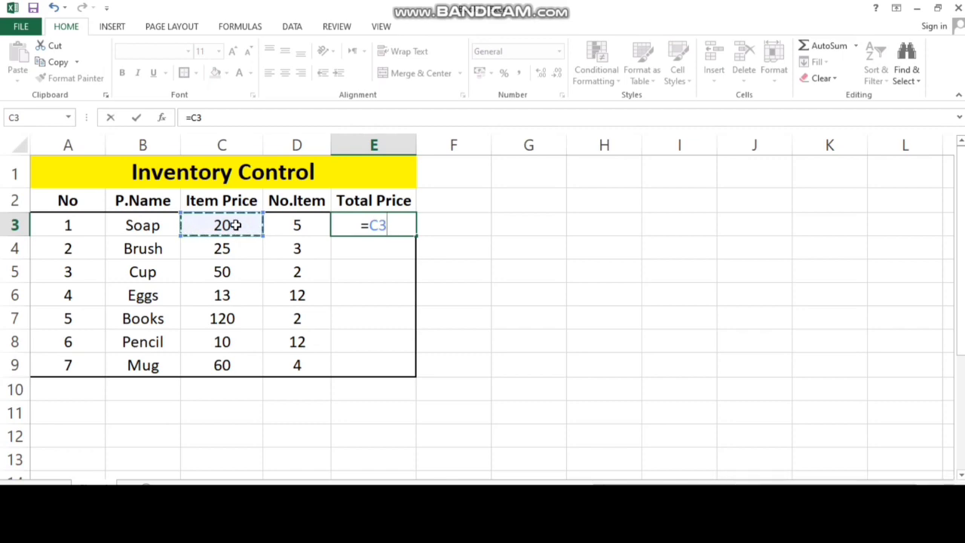
type("*")
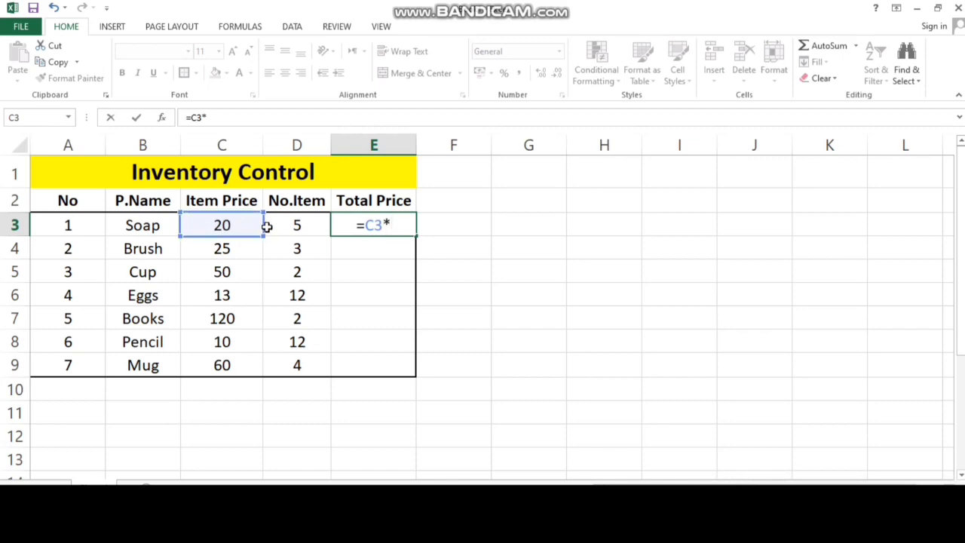
left_click(291, 227)
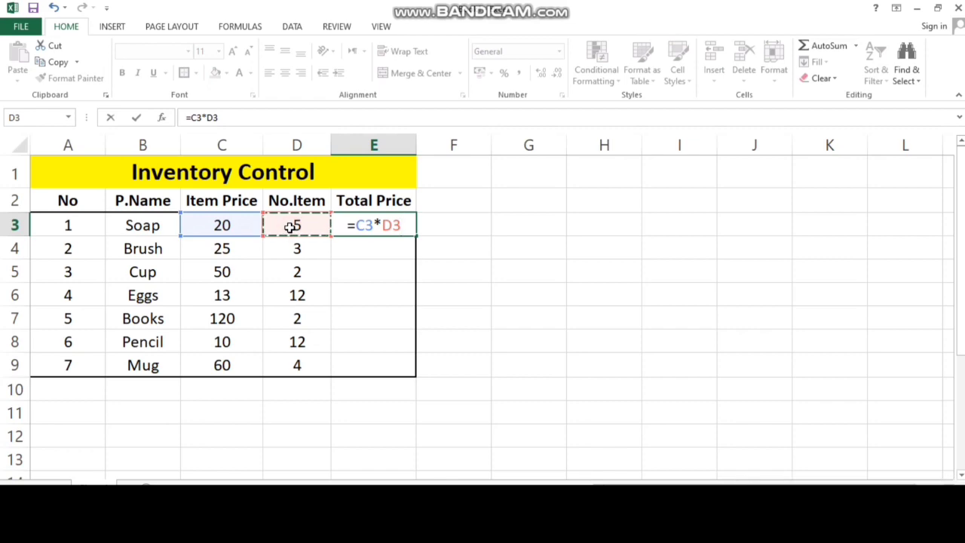
key("Return")
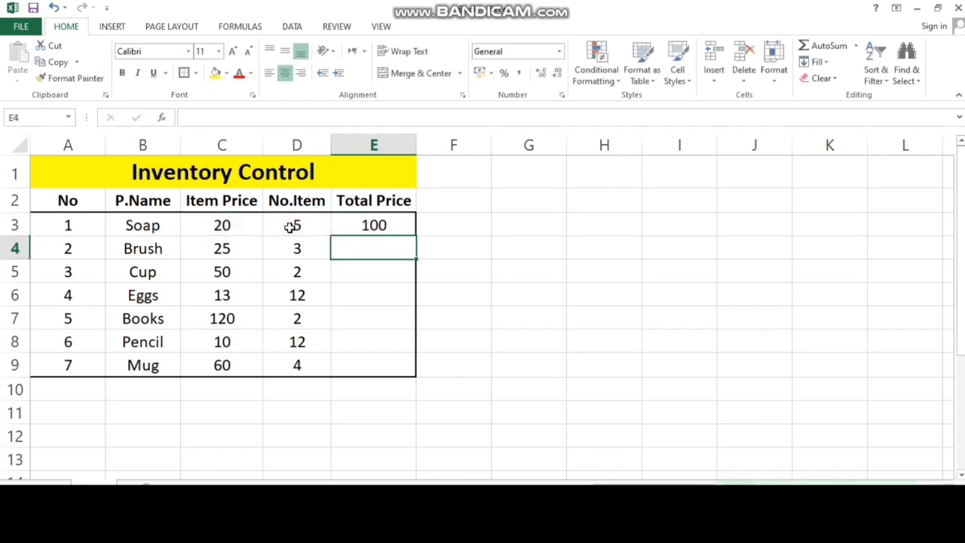
Fill the Total Price formula from E3 down to E9 and check the formula in the Mug row.
left_click(377, 227)
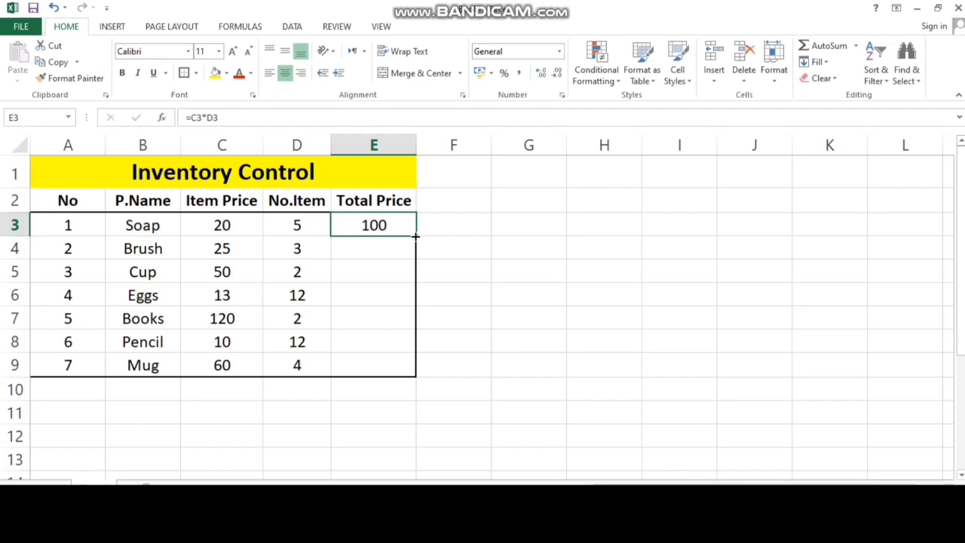
left_click_drag(415, 236, 414, 373)
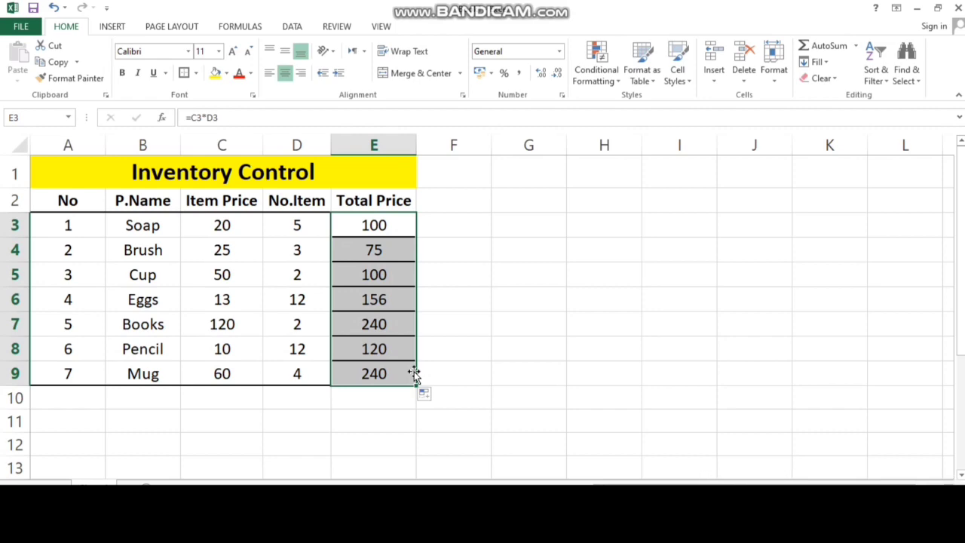
left_click(648, 369)
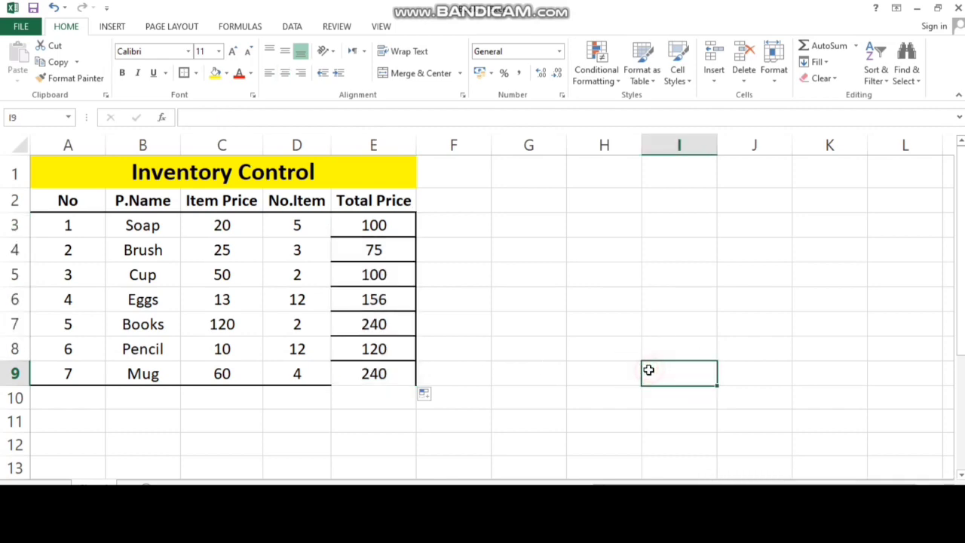
left_click(383, 373)
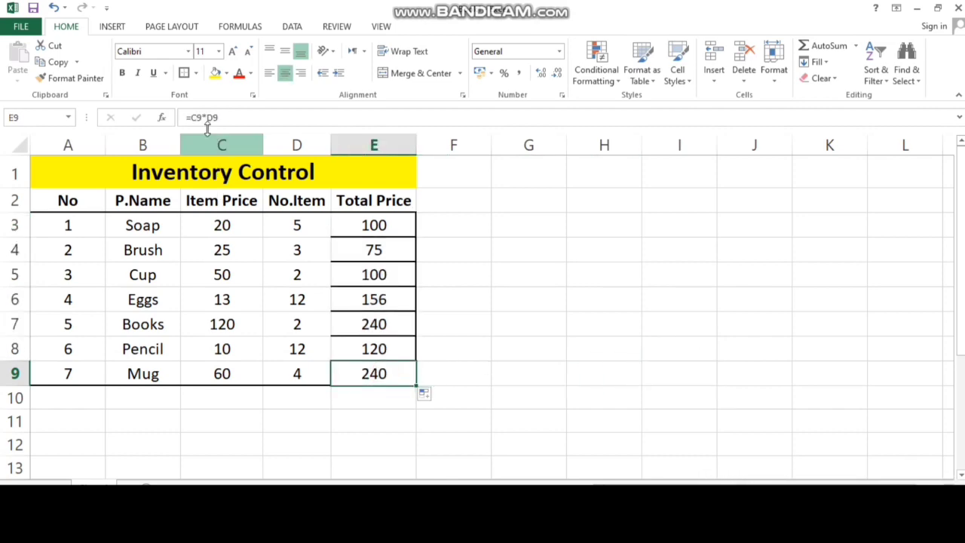
left_click(573, 315)
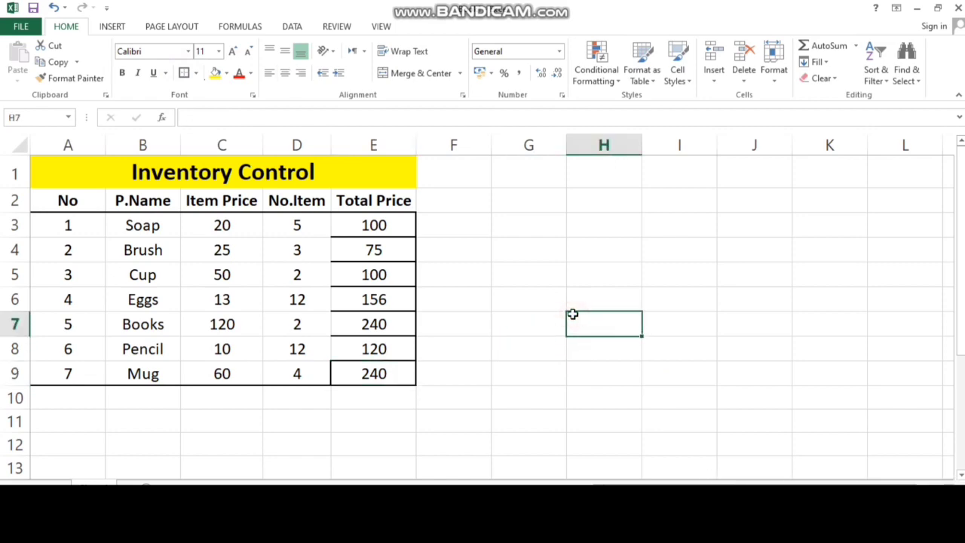
Start a second table with the headings No, Name and P.Salary in cells G2 to I2.
left_click(510, 174)
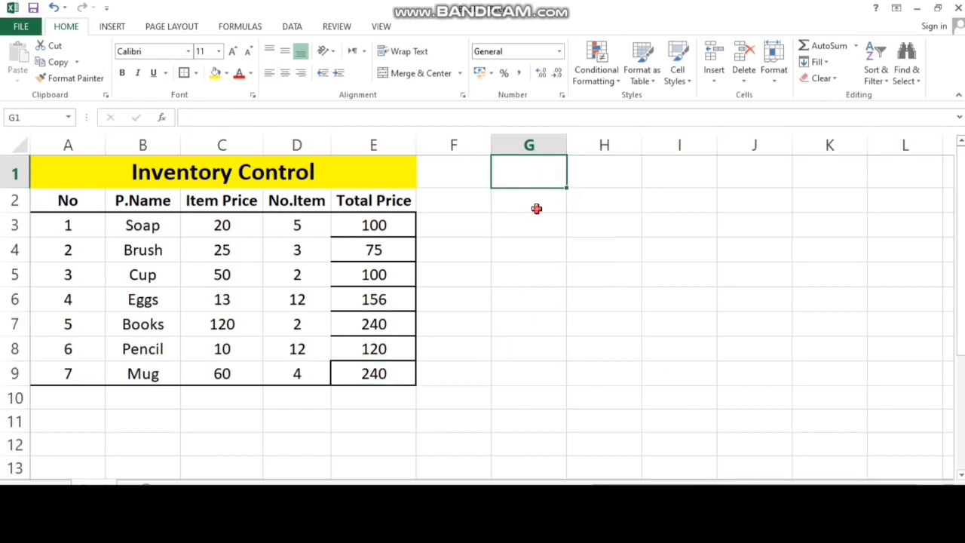
left_click(536, 208)
type("No")
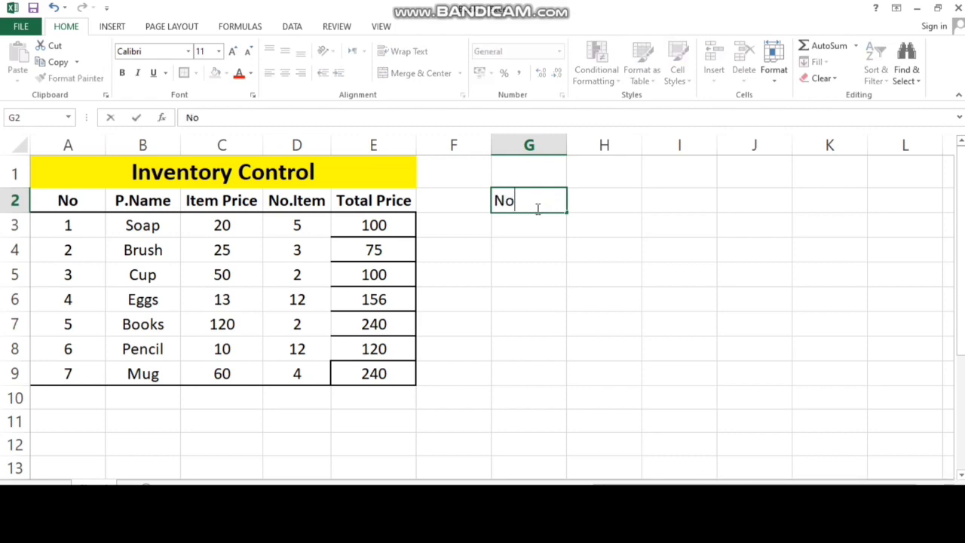
key("Tab")
type("Name")
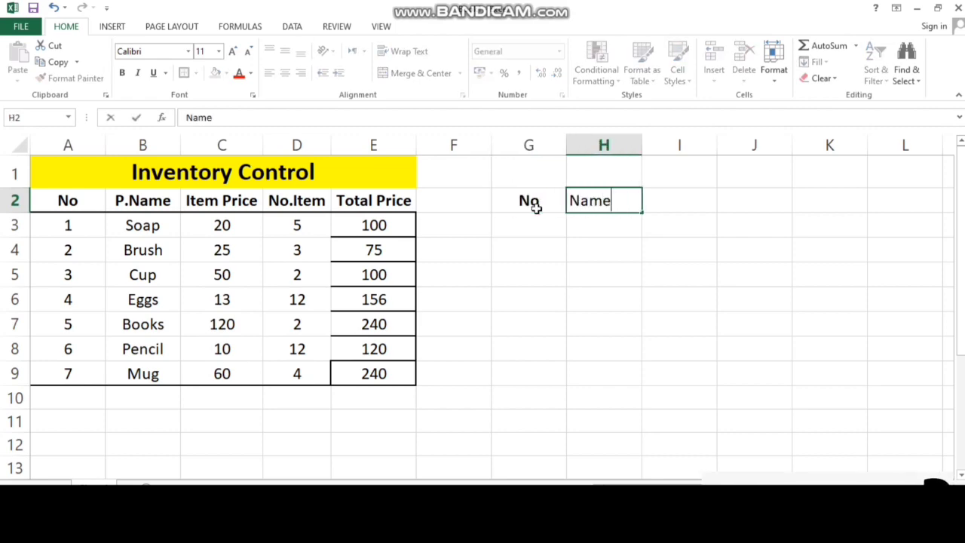
key("Tab")
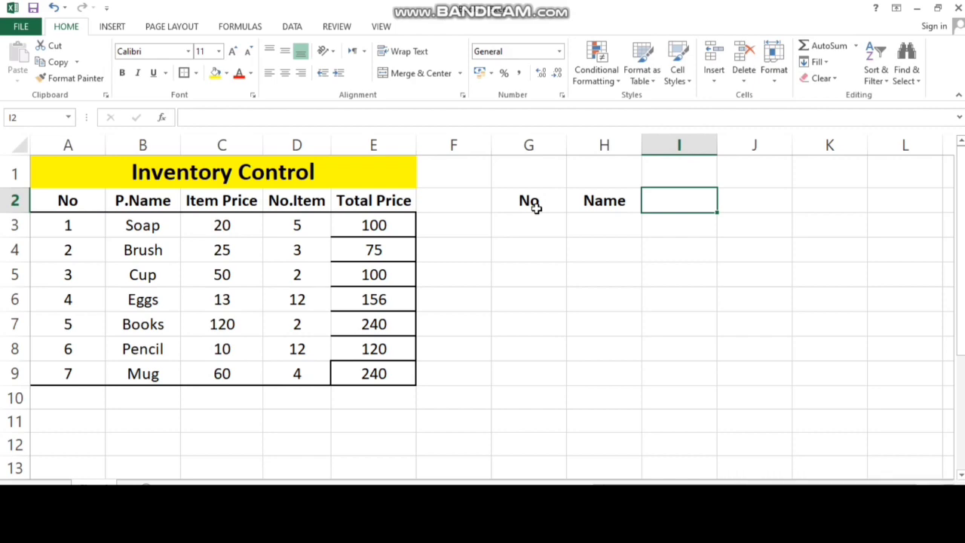
type("P")
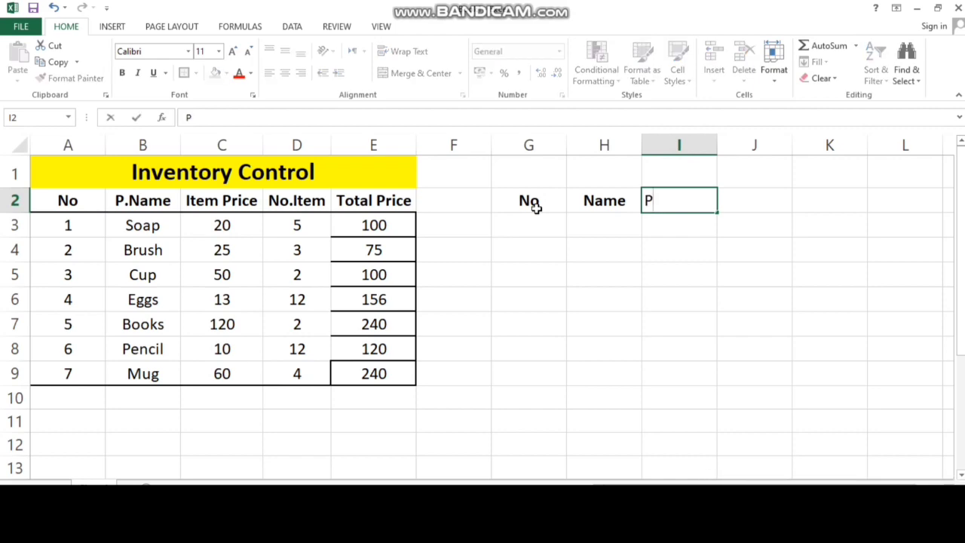
type(".Salary")
key("Tab")
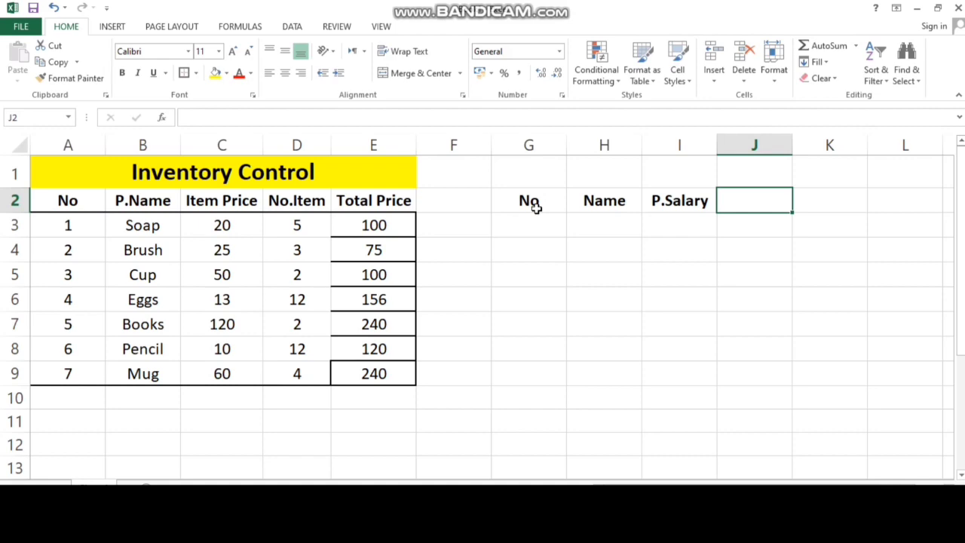
Enter the headings No.Days in J2 and T.Salary in K2 of the salary table.
type("No")
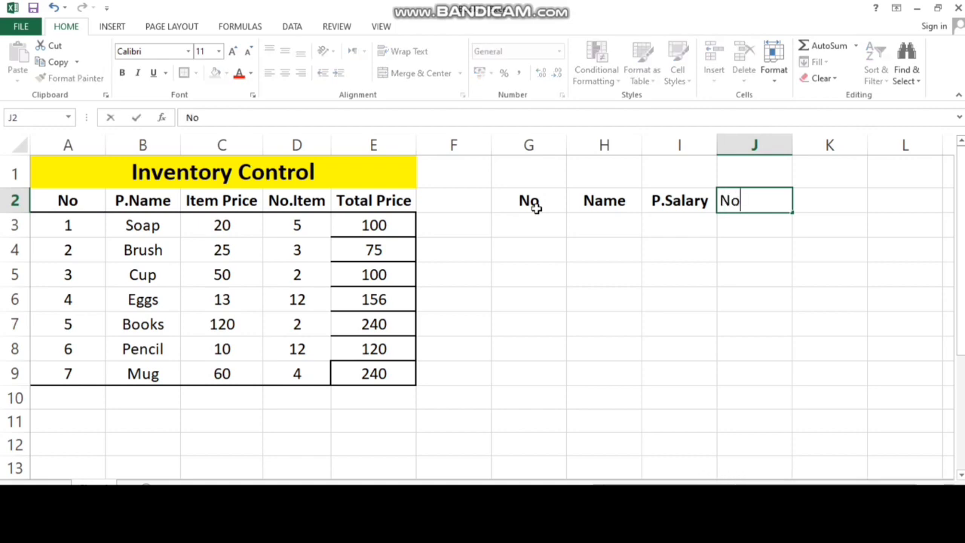
type(".Days")
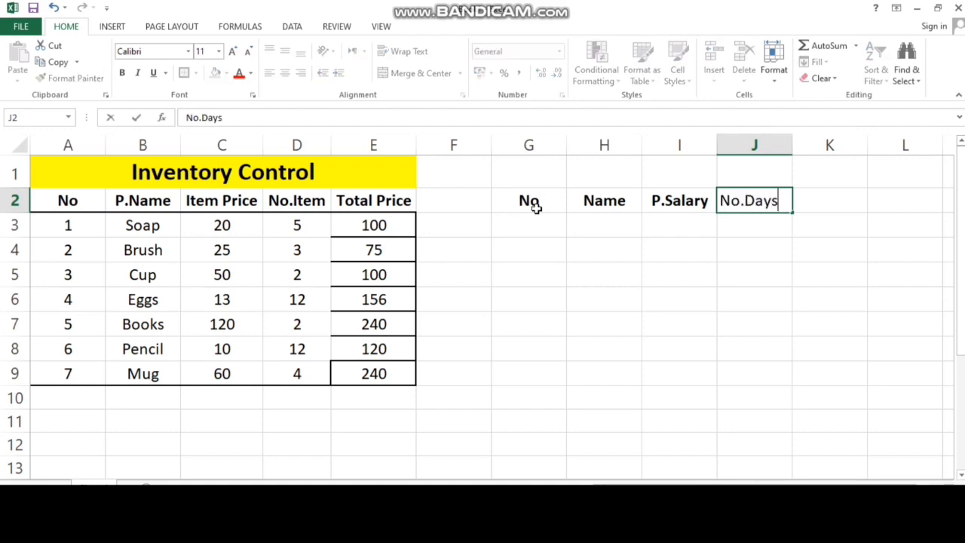
key("Tab")
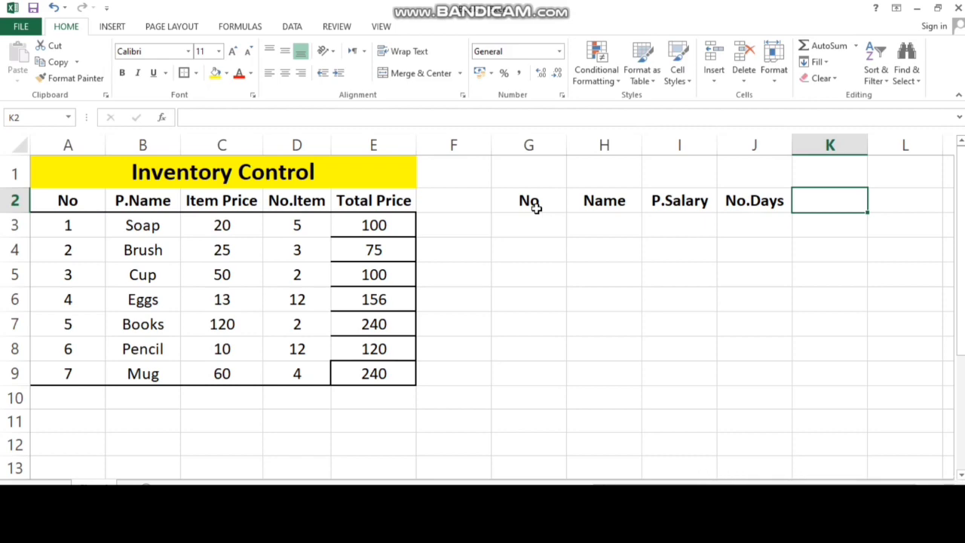
type("TSal")
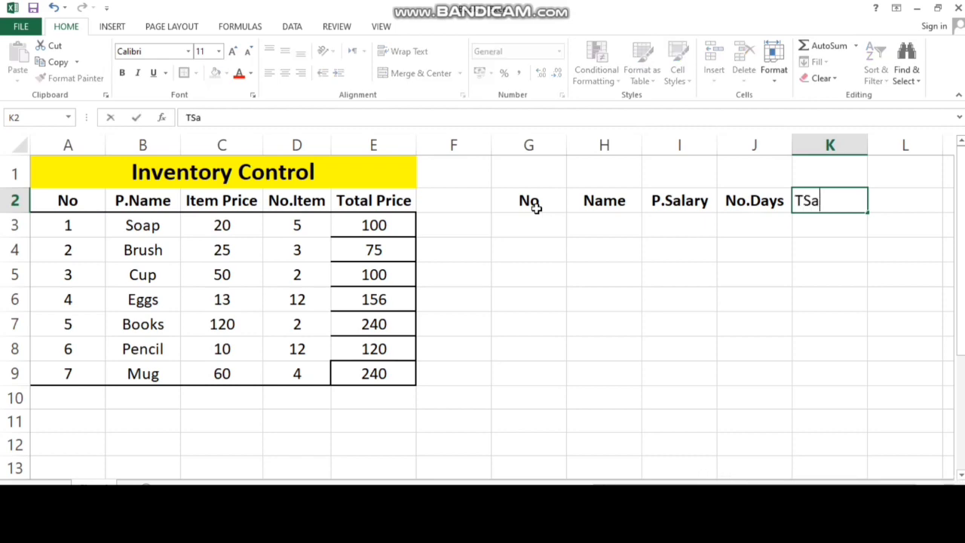
key("BackSpace")
key("BackSpace")
key("BackSpace")
type(".Salay")
key("BackSpace")
type("ru")
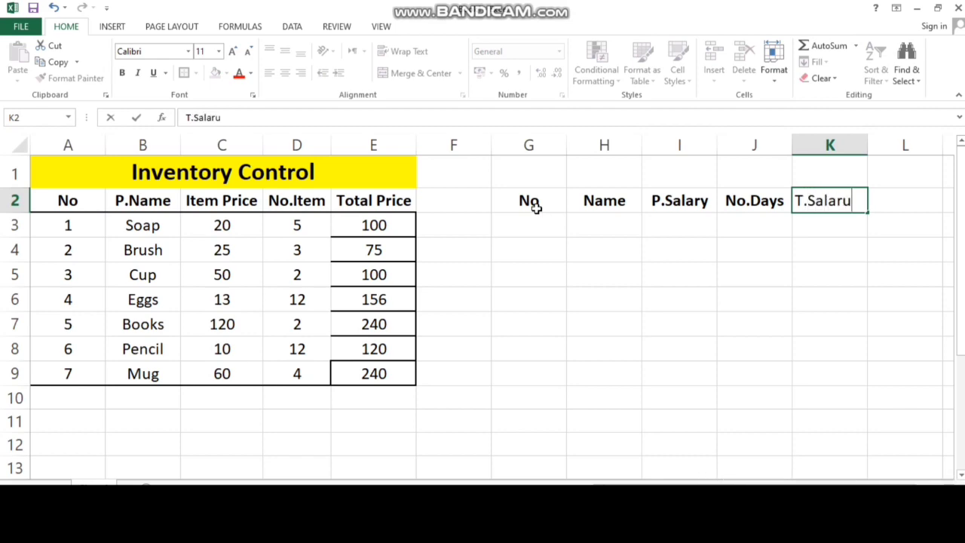
key("BackSpace")
type("y")
key("Return")
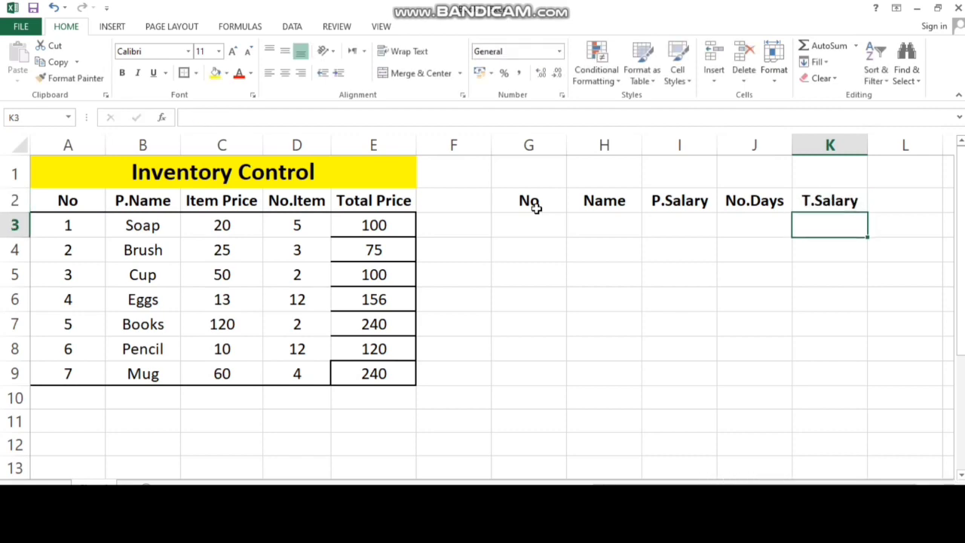
Merge and center cells G1 to K1 and format them with yellow fill and bold 16-point text.
left_click_drag(520, 176, 814, 171)
left_click(421, 76)
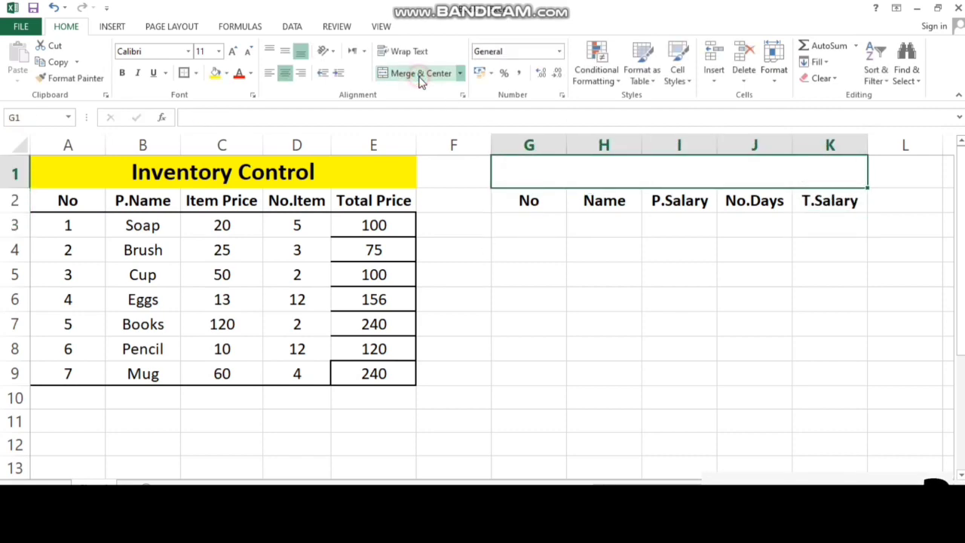
left_click(215, 72)
left_click(232, 53)
left_click(232, 53)
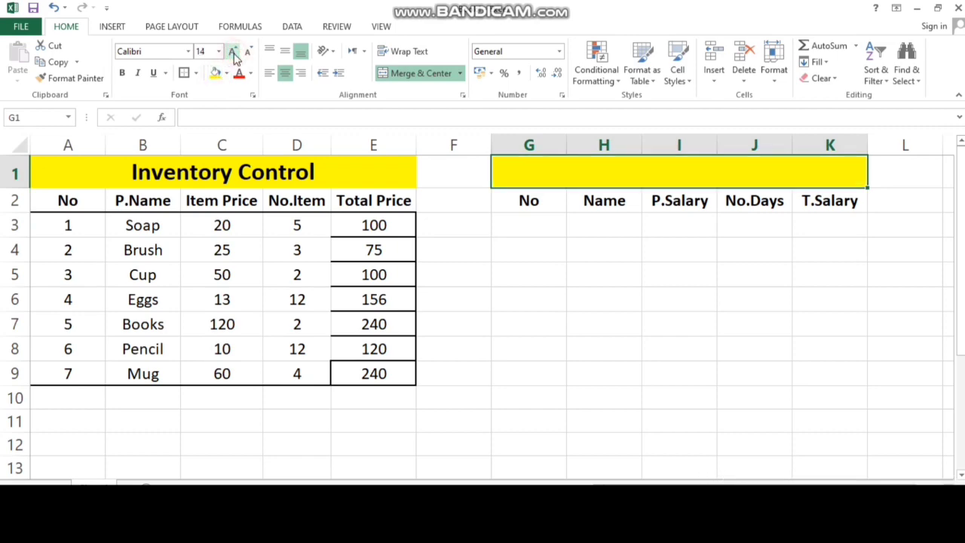
left_click(233, 52)
left_click(122, 73)
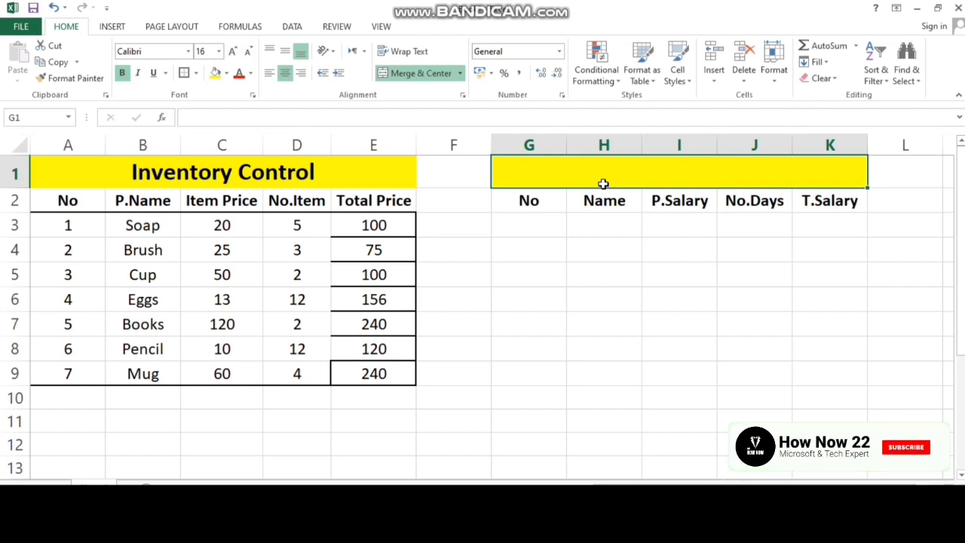
Enter the title Salary Calculation in the merged cell above the second table.
type("Salary")
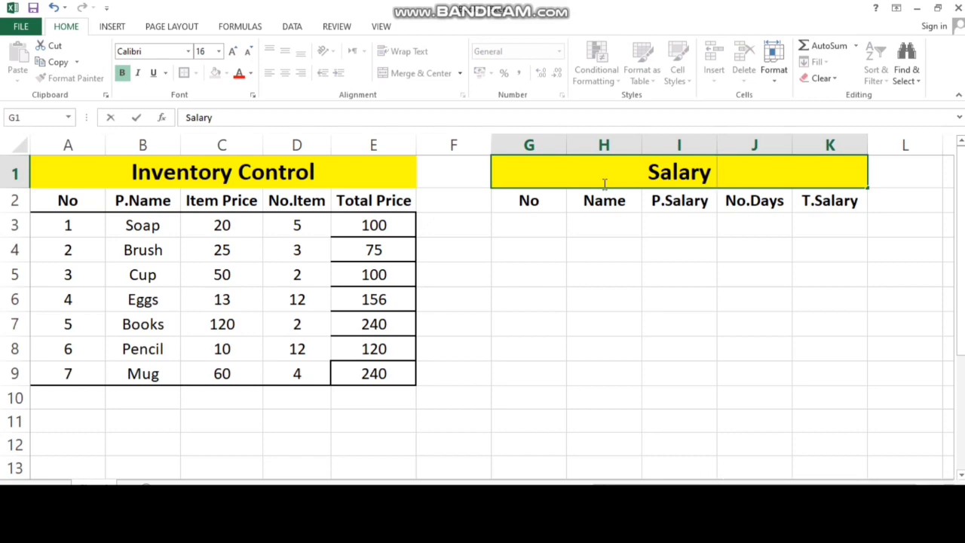
type(" Ca")
type("l")
key("BackSpace")
key("BackSpace")
key("BackSpace")
key("BackSpace")
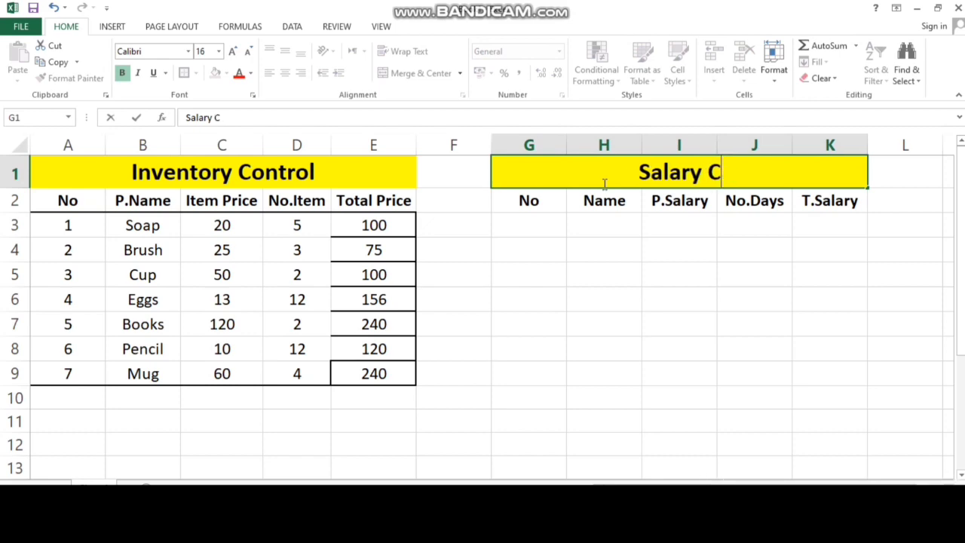
type("Cal")
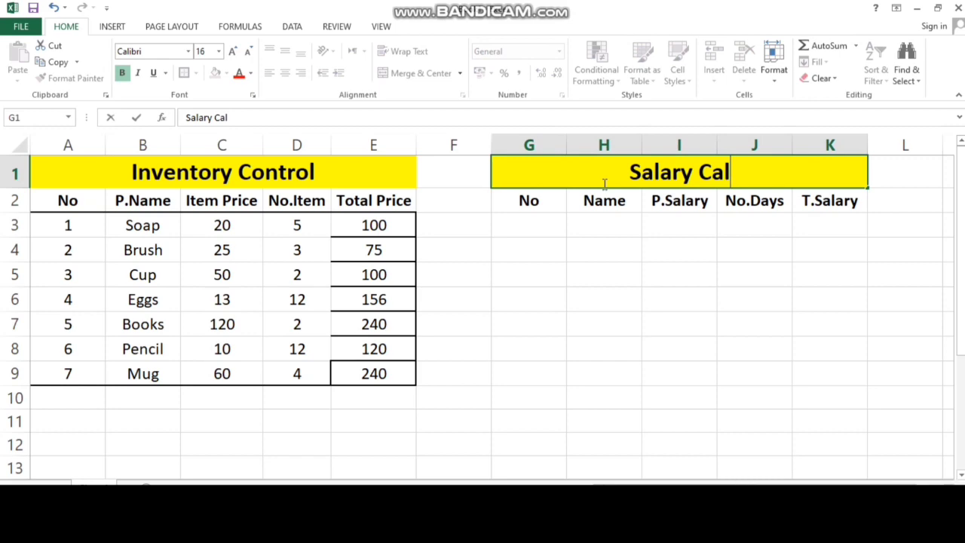
type("culation")
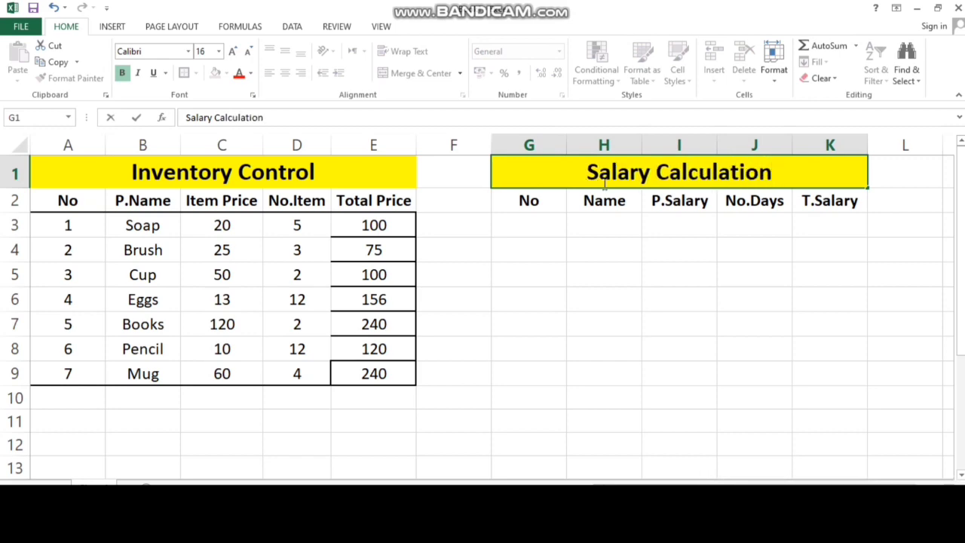
left_click(649, 264)
Number the salary table's rows 1 to 7 in cells G3 to G9.
left_click(549, 224)
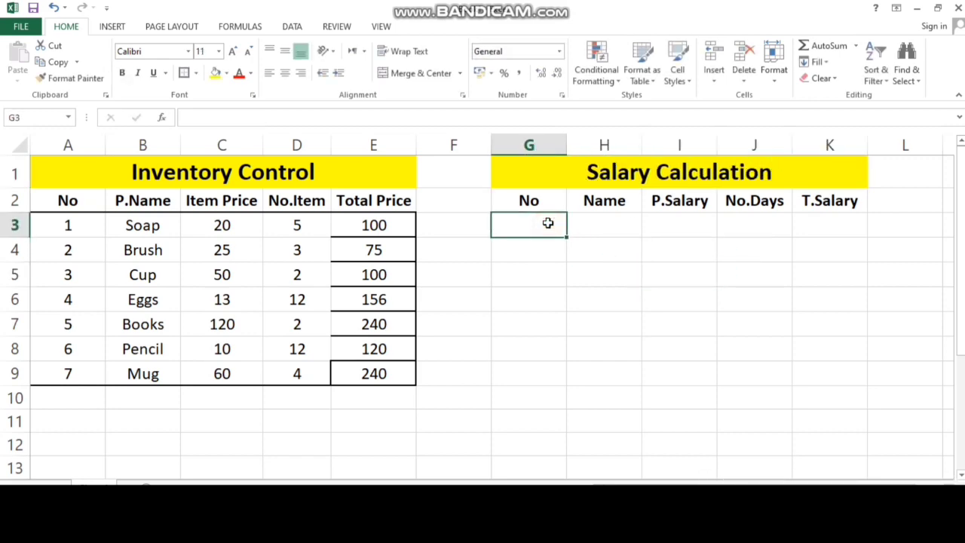
type("12")
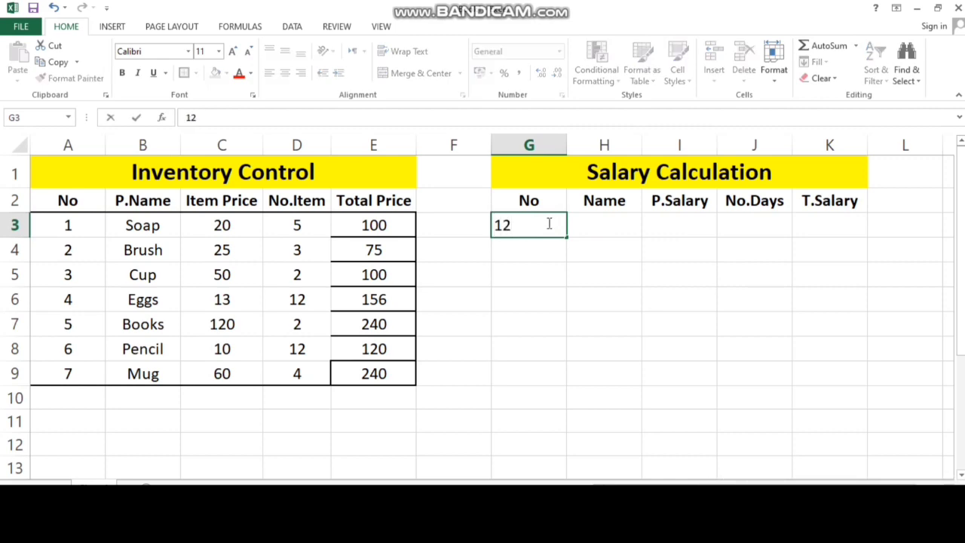
key("BackSpace")
type("2\\")
key("BackSpace")
key("BackSpace")
key("Return")
type("2")
key("Return")
type("3")
key("Return")
type("4")
key("Return")
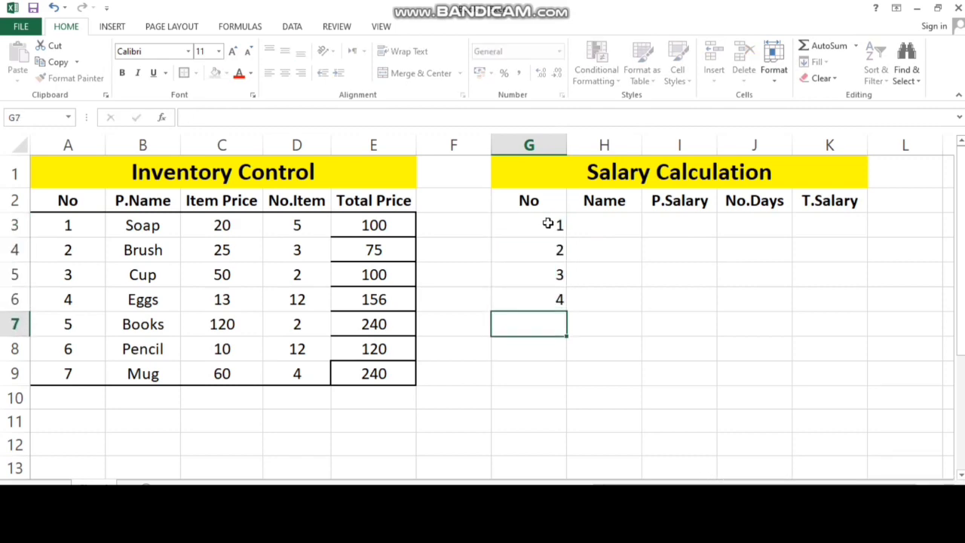
type("5")
key("Return")
type("6")
key("Return")
type("7")
key("Return")
Center the contents of cells G3 to K9 horizontally.
left_click(658, 284)
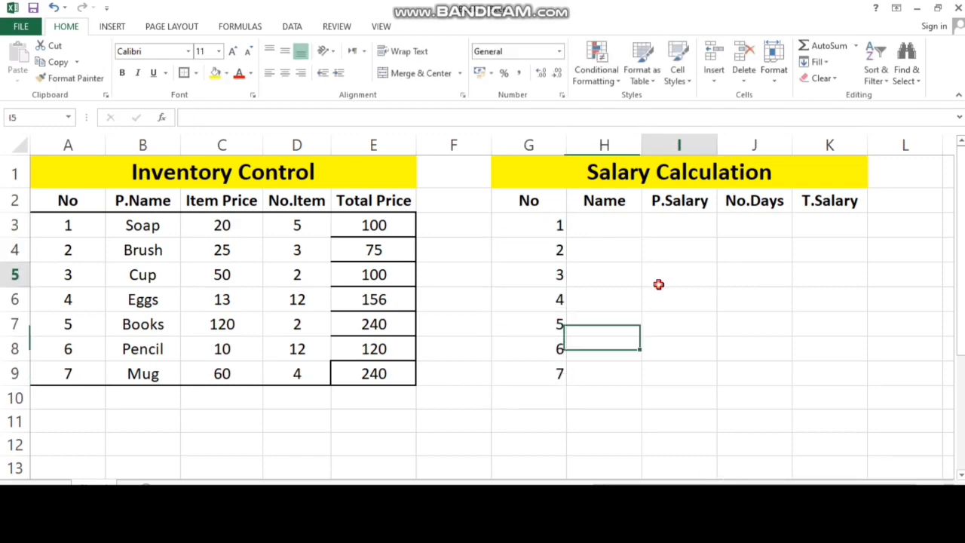
left_click_drag(658, 284, 807, 368)
left_click(532, 216)
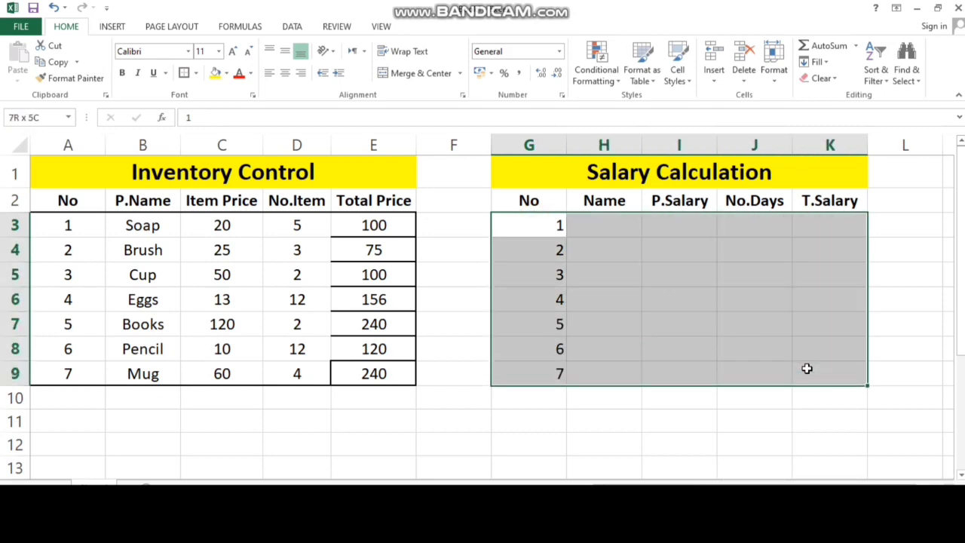
left_click(286, 73)
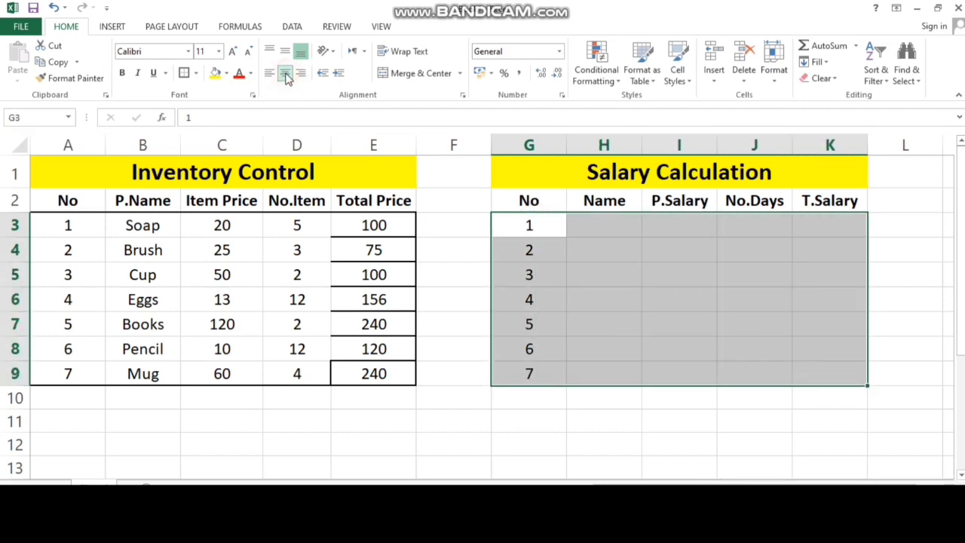
Enter the first four employees' names in the Name column, cells H3 to H6.
left_click(620, 276)
left_click(608, 229)
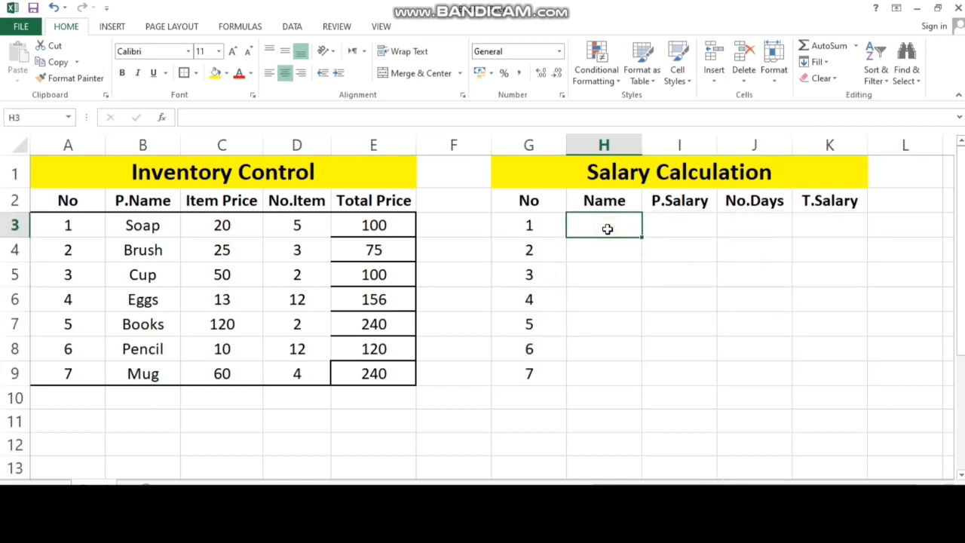
type("Ali")
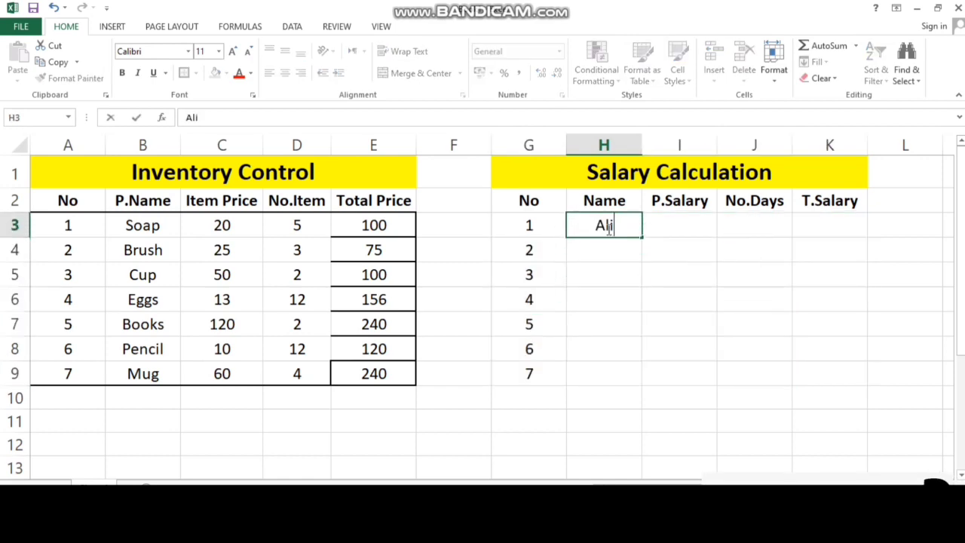
key("Return")
type("Umer")
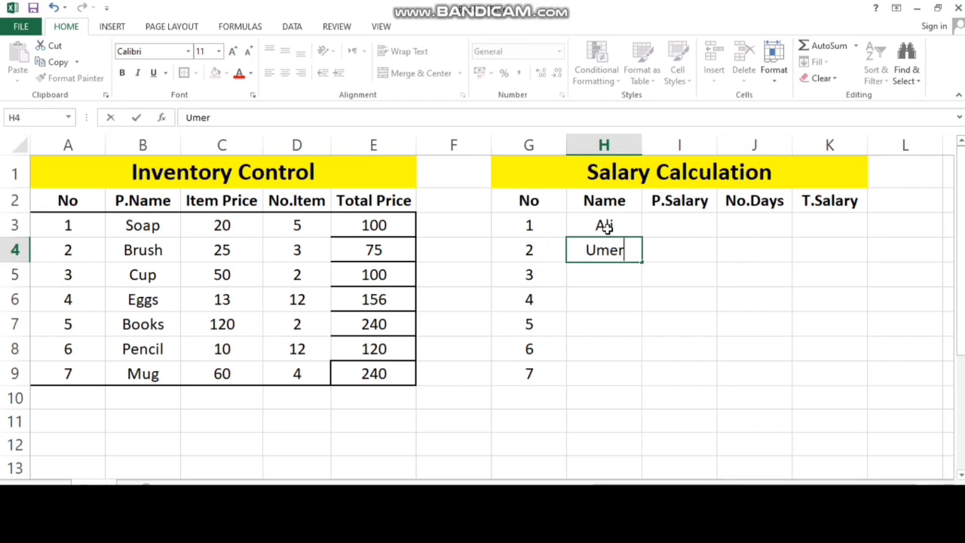
key("Return")
type("Umair")
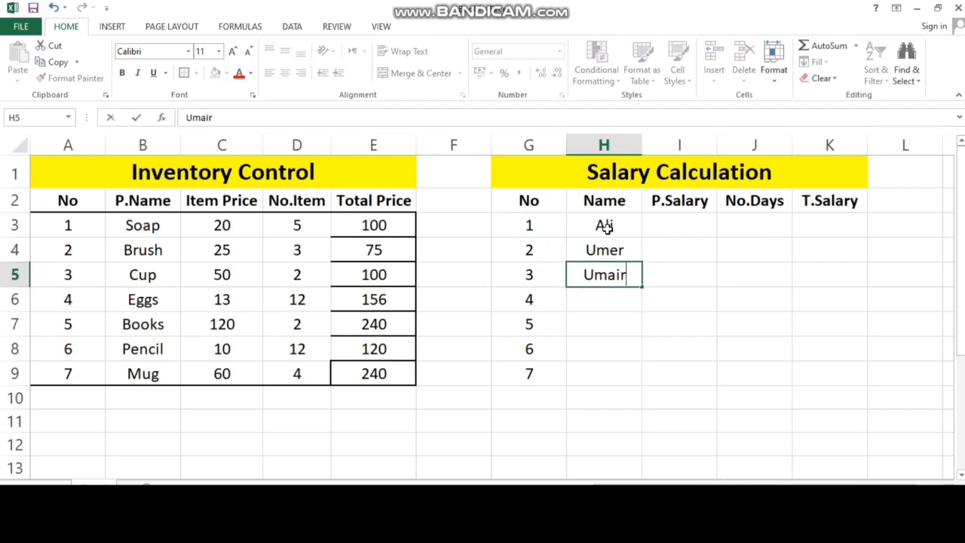
key("Return")
type("Sumair")
key("Return")
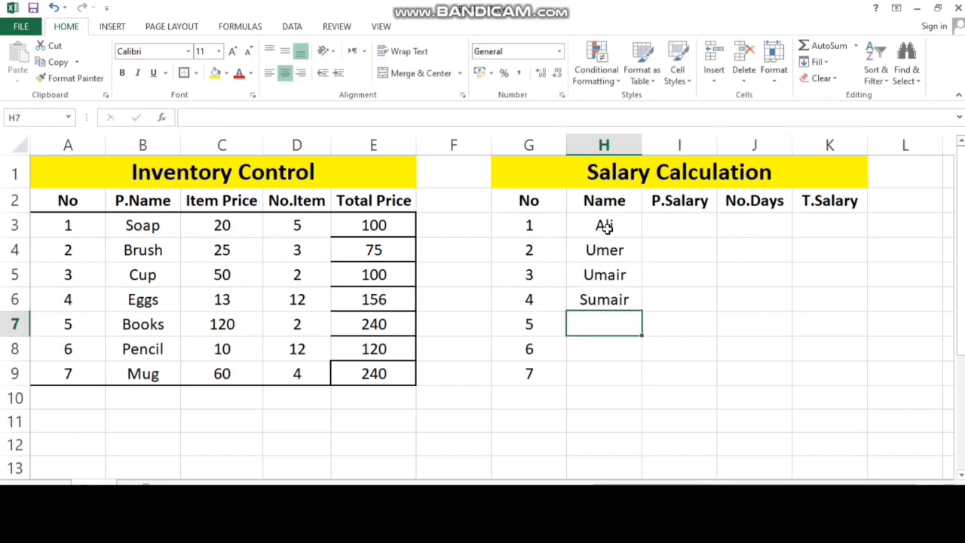
Enter the remaining three employees' names in the Name column, cells H7 to H9.
type("Nida")
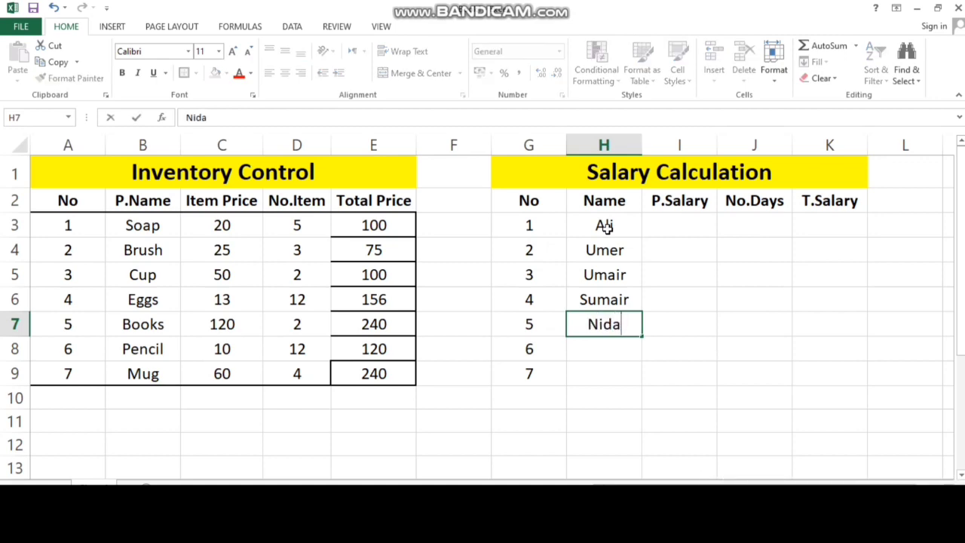
key("Return")
type("Ua")
key("BackSpace")
key("BackSpace")
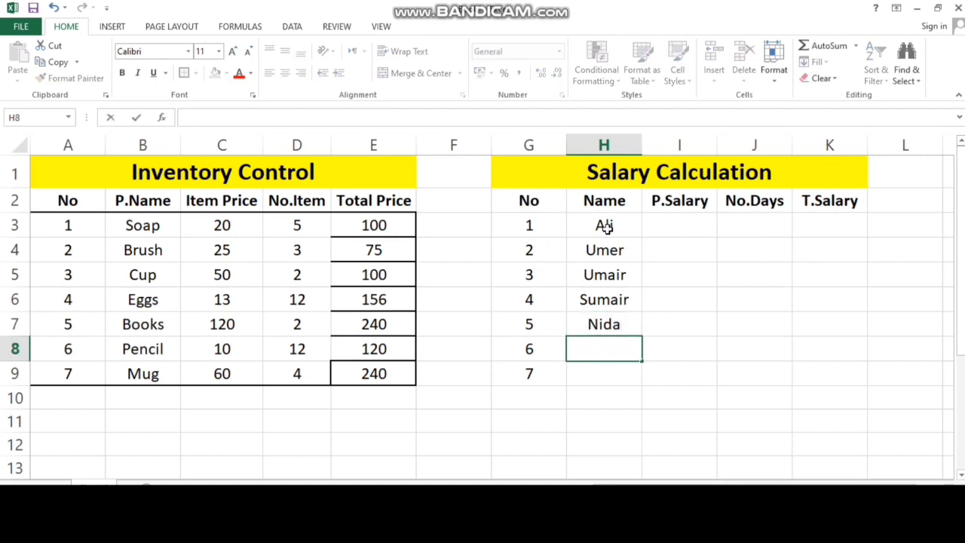
type("S")
key("BackSpace")
key("BackSpace")
type("Usman")
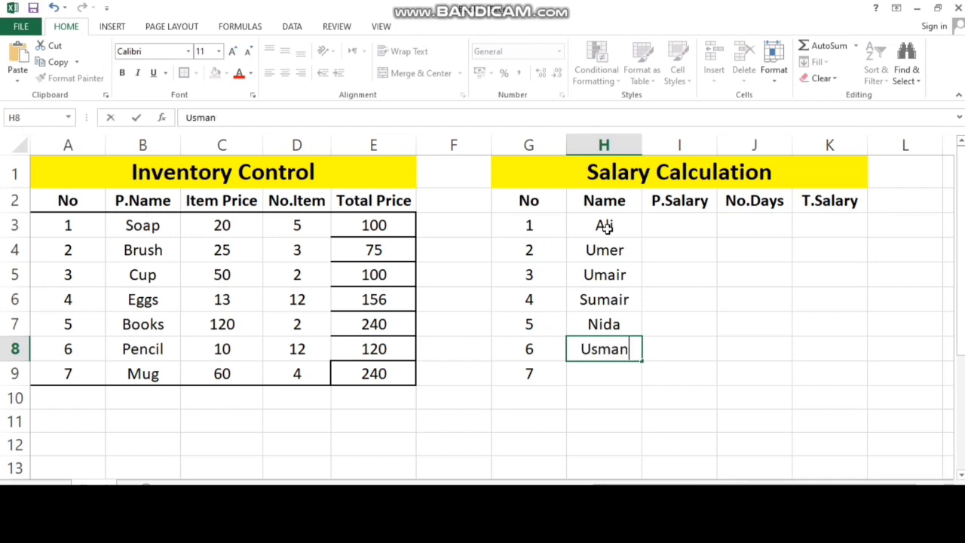
key("Return")
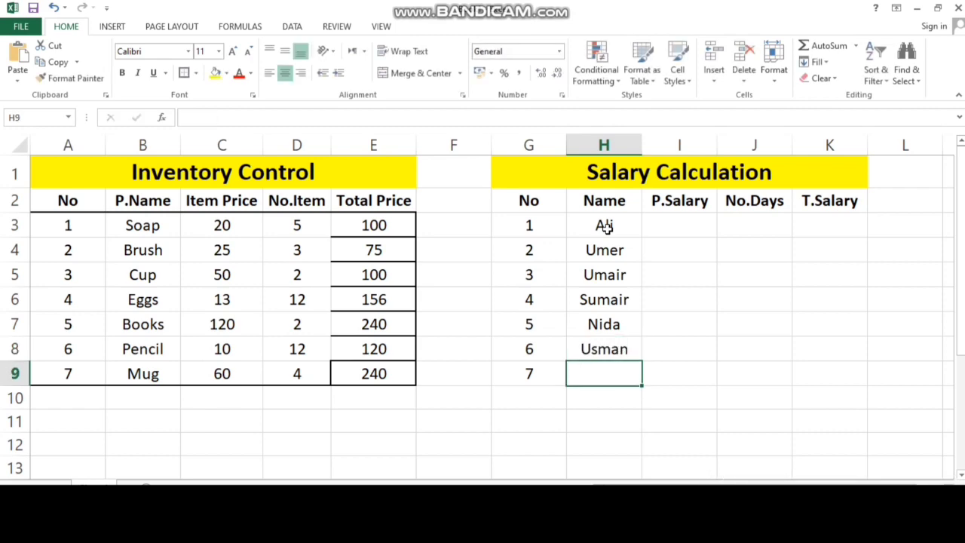
type("Haider")
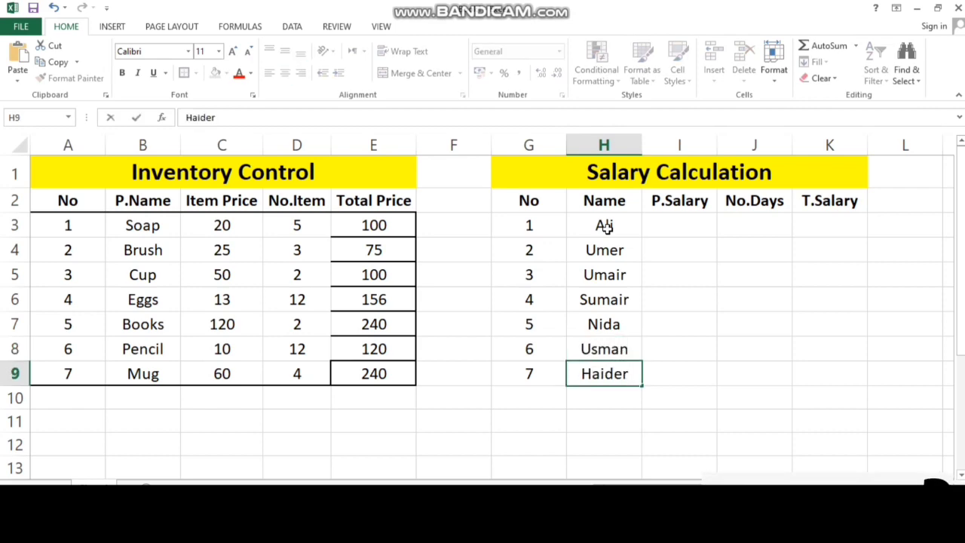
left_click(706, 256)
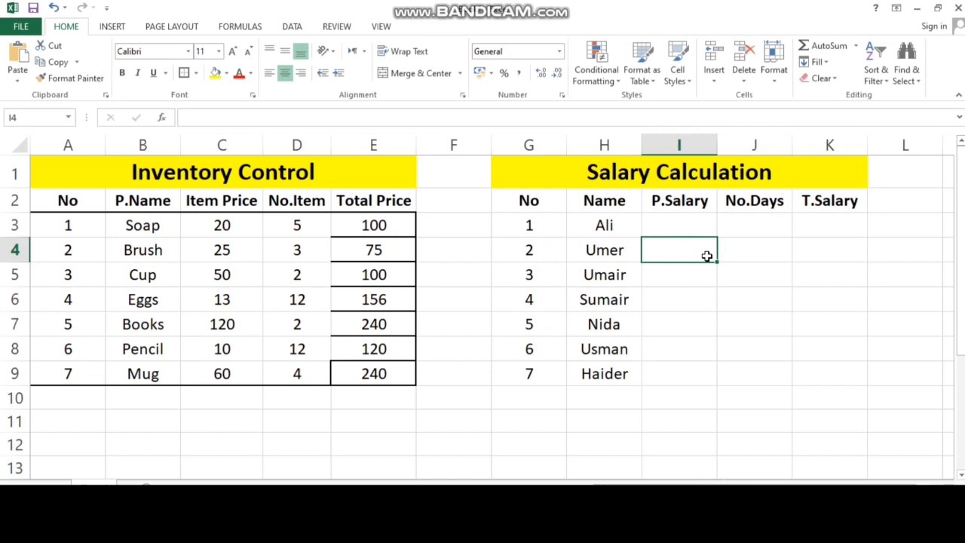
Enter the P.Salary values 1200, 2000, 1500 and 2500 in cells I3 to I6.
left_click(684, 219)
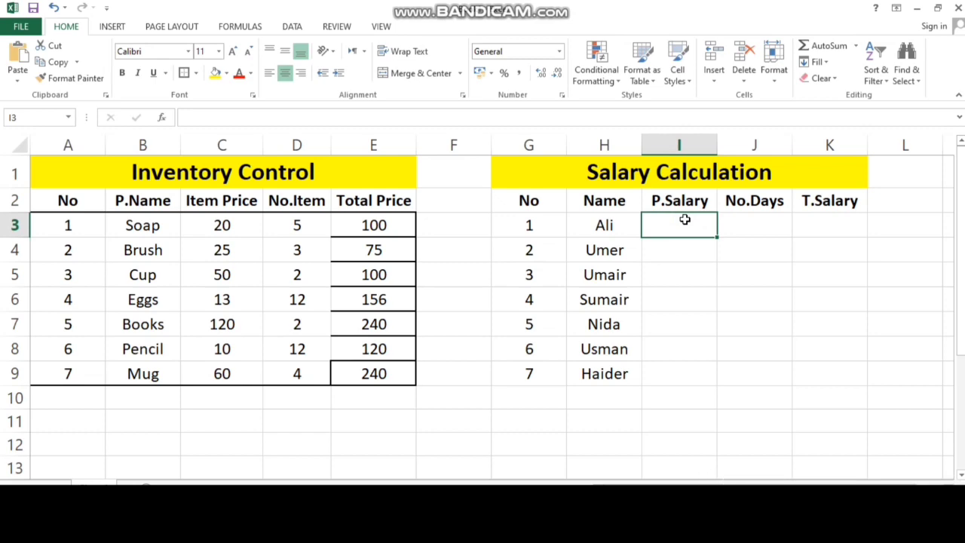
type("1200")
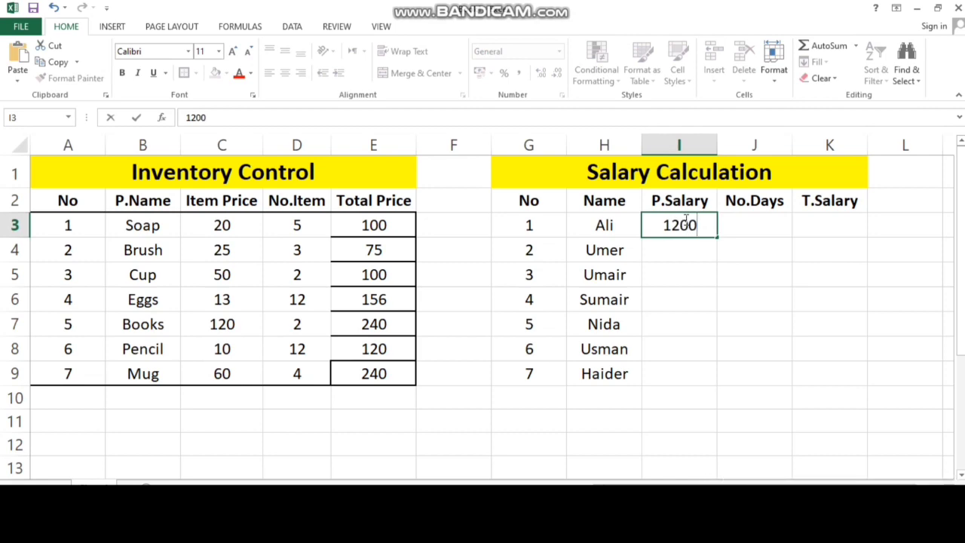
key("Return")
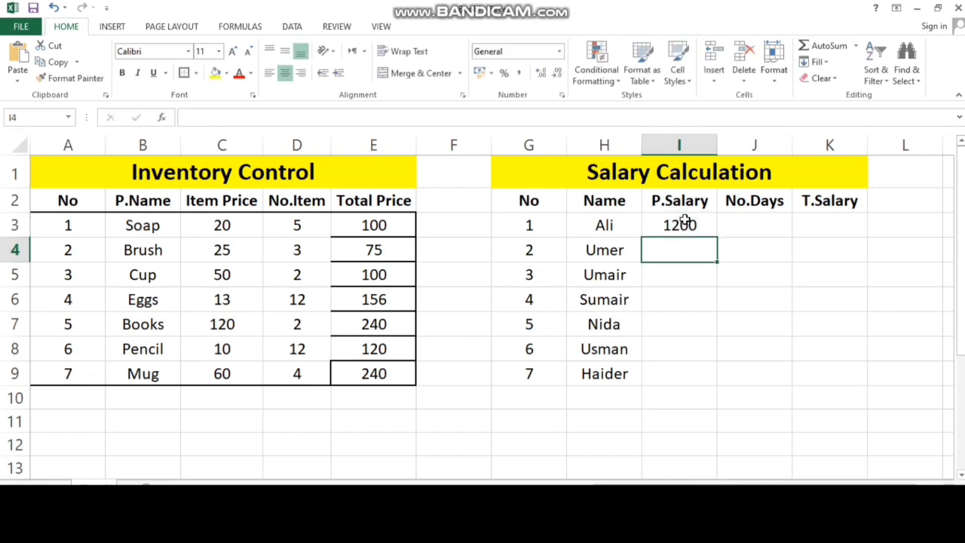
type("2")
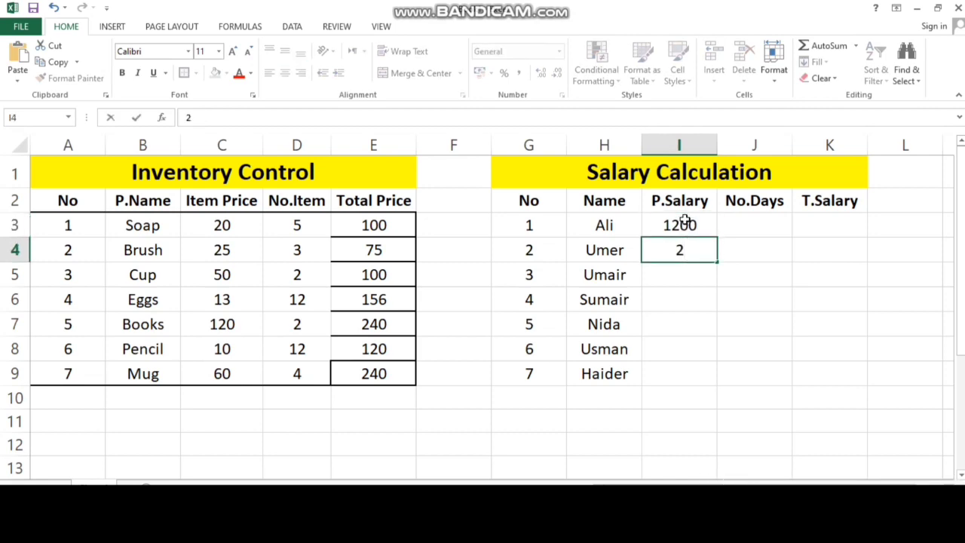
type("000")
key("Return")
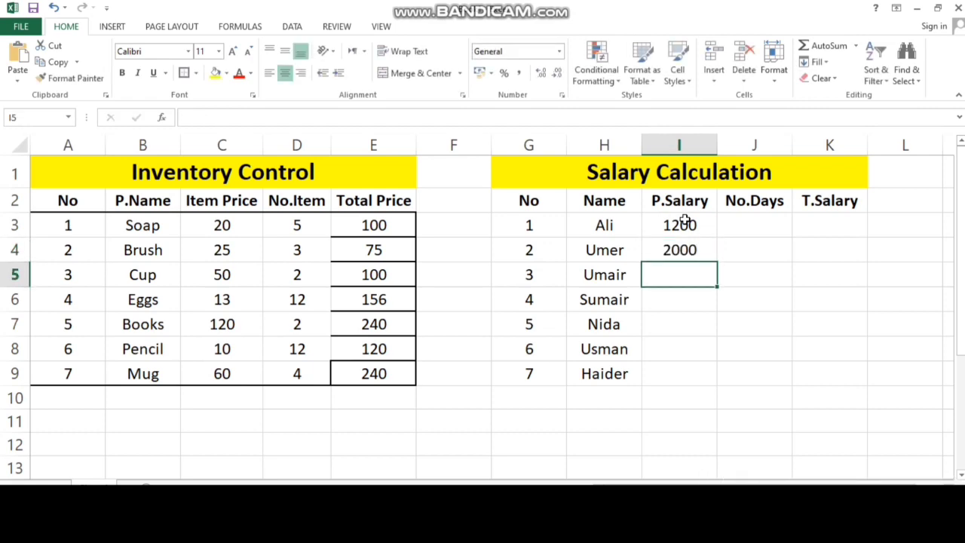
type("1500")
key("Return")
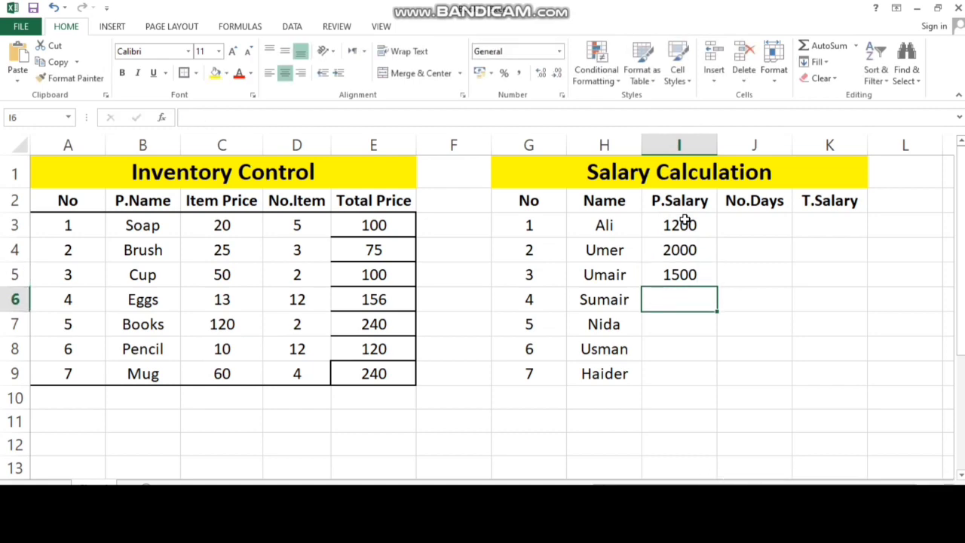
type("2500")
key("Return")
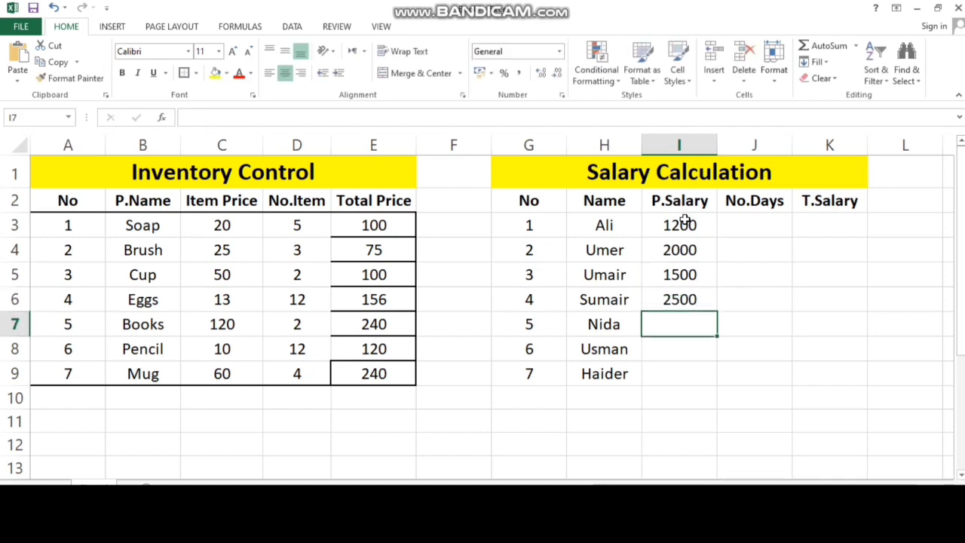
Enter the P.Salary values 3500, 1700 and 1600 in cells I7 to I9 and select J3 under No.Days.
type("3500")
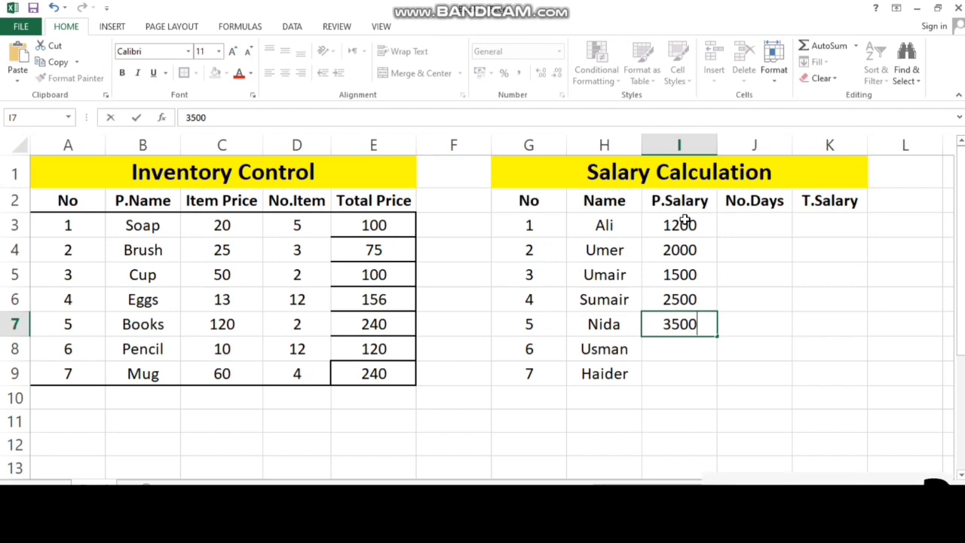
key("Return")
type("1700")
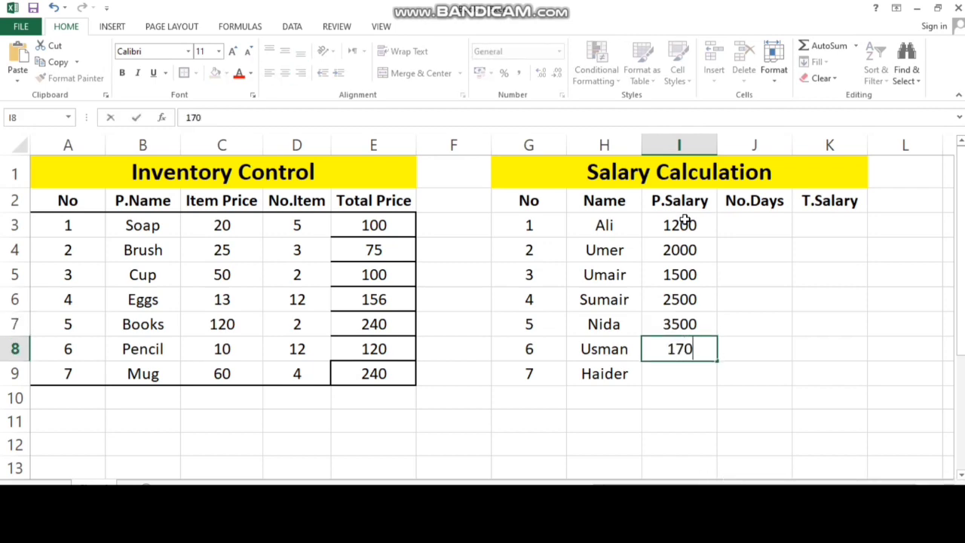
key("Return")
type("1600")
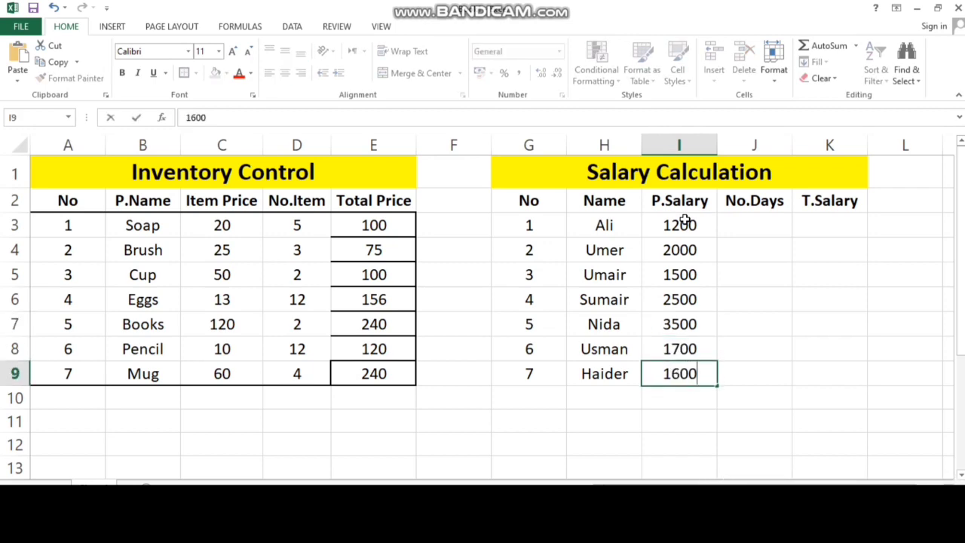
key("Tab")
key("Up")
key("Up")
key("Up")
key("Up")
key("Up")
key("Up")
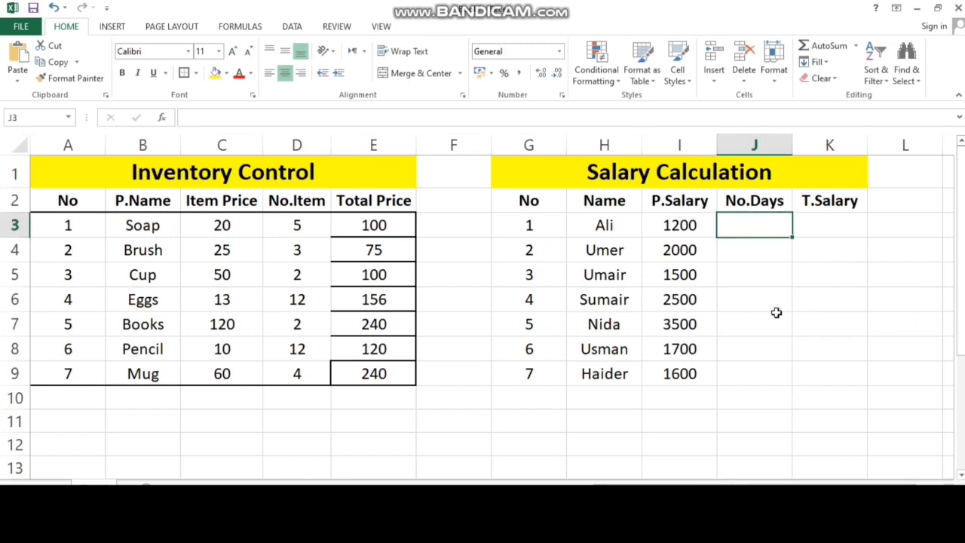
Add an outside border around the Salary Calculation data range G3:K9.
left_click_drag(528, 225, 813, 373)
left_click(184, 75)
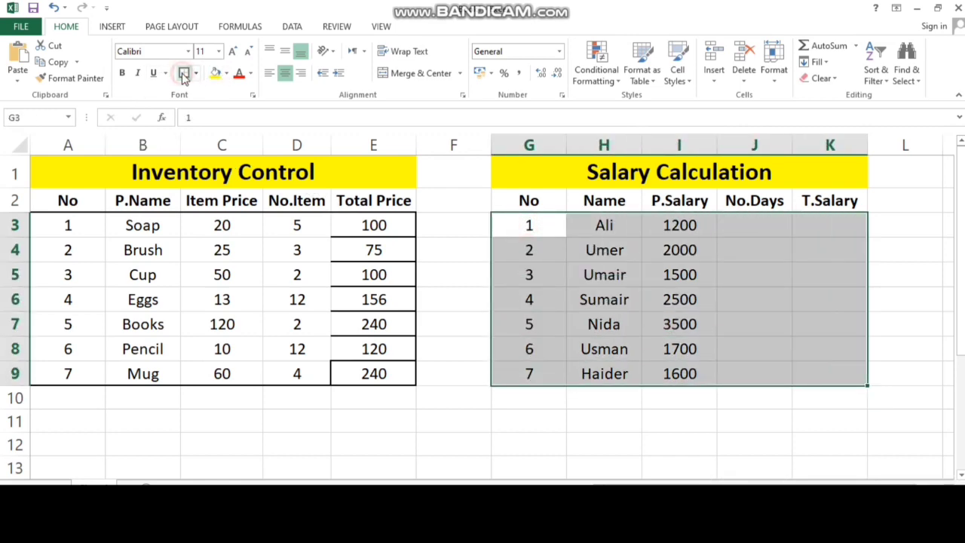
left_click(667, 416)
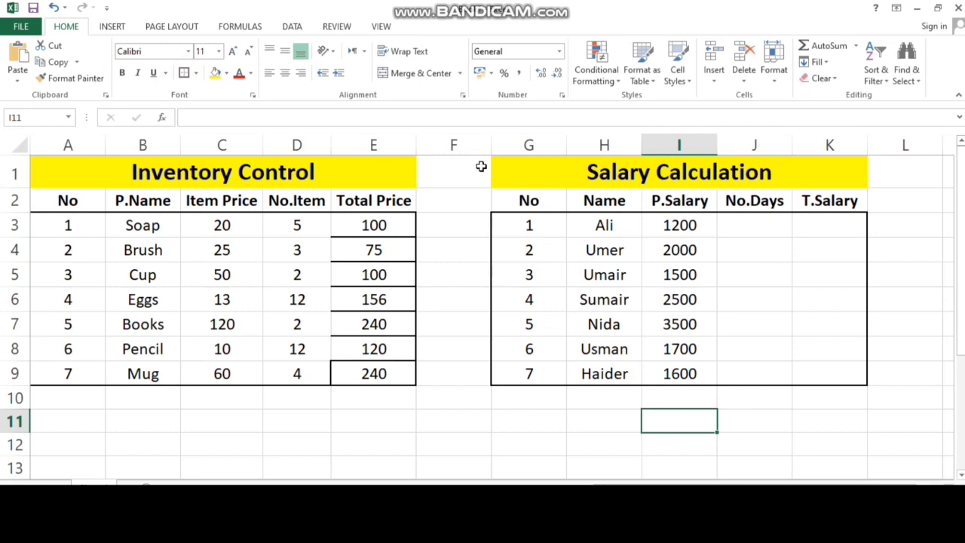
Enter the No.Days values 12, 8 and 9 in cells J3 to J5.
left_click(745, 231)
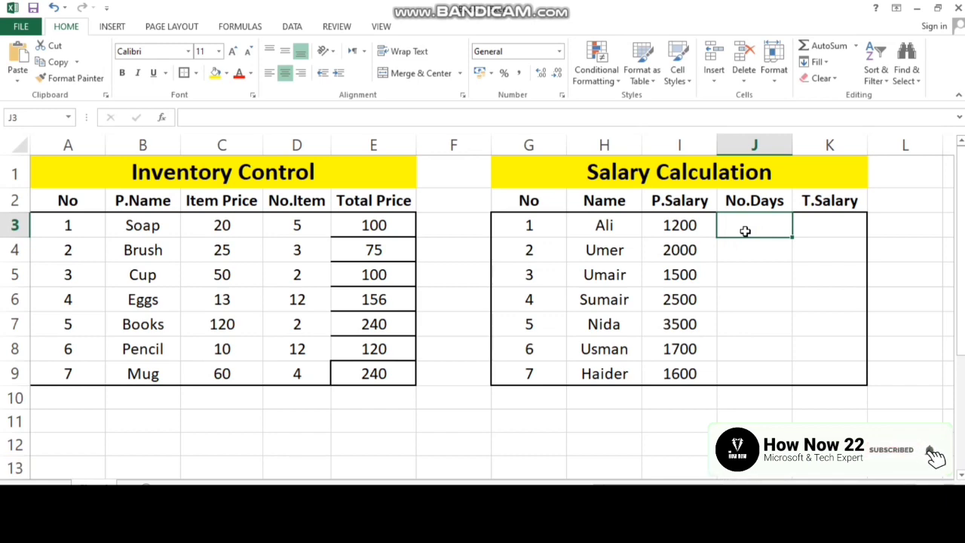
type("12")
key("Return")
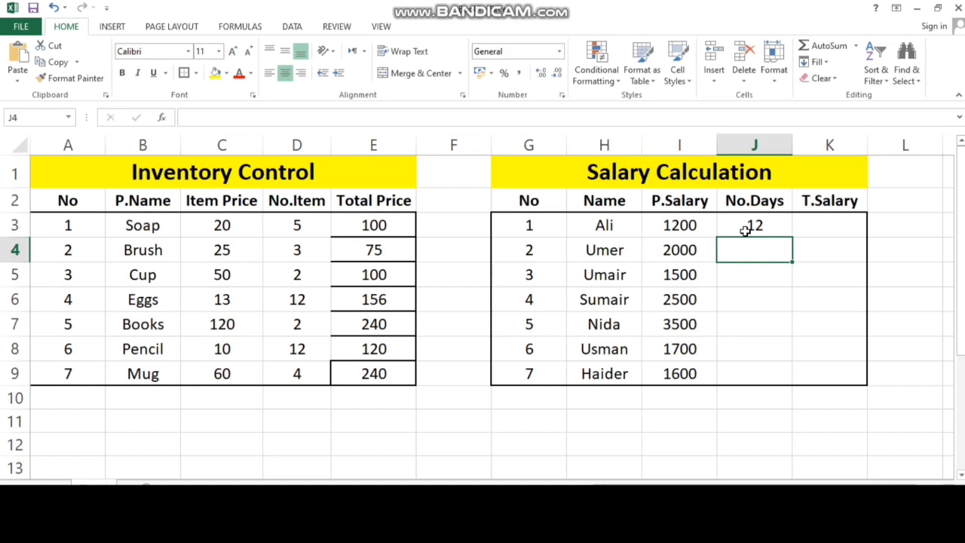
type("8")
key("Return")
type("9")
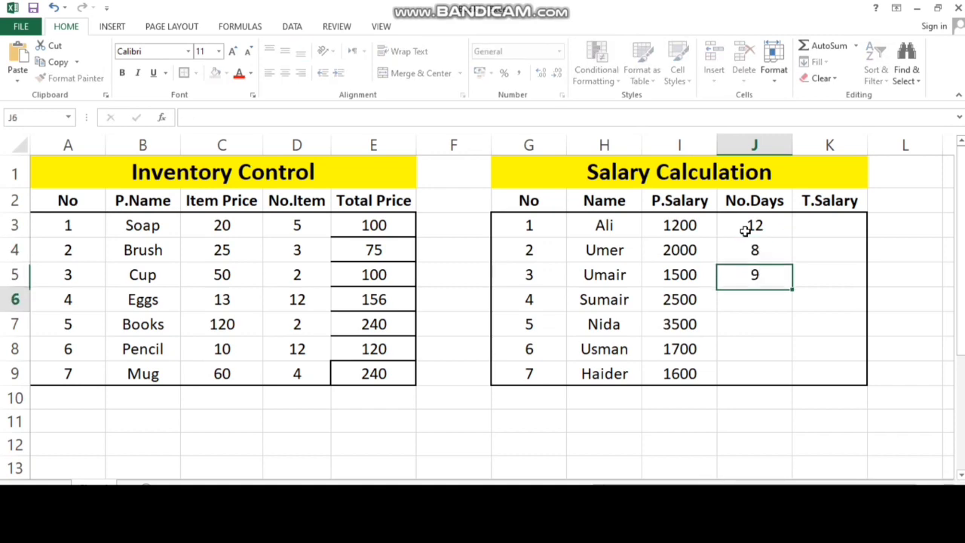
key("Return")
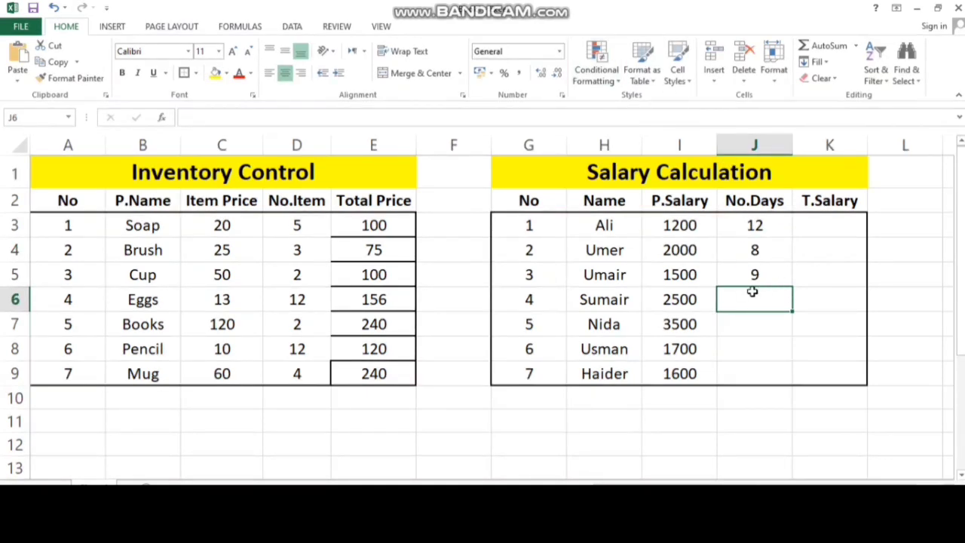
Enter the No.Days values 6, 4, 3 and 2 in cells J6 to J9.
type("6")
key("Return")
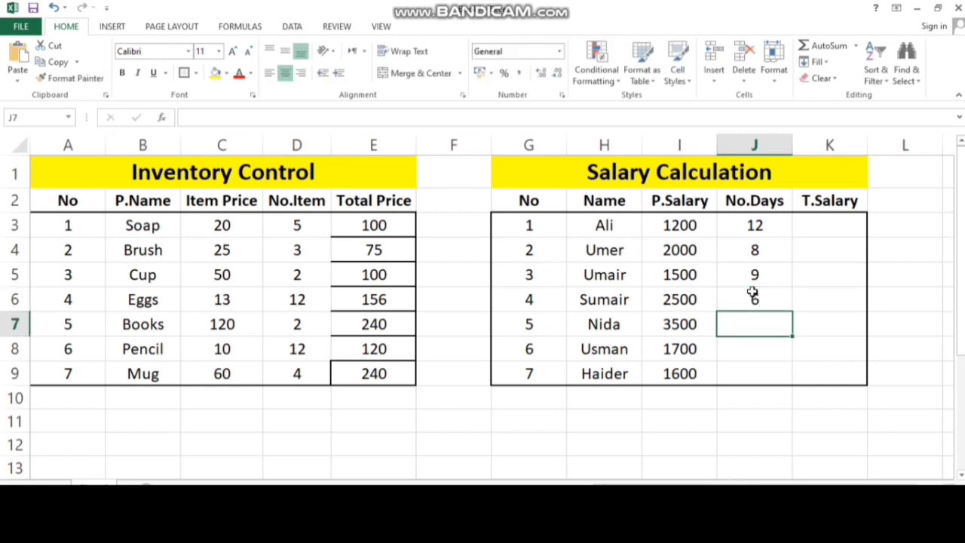
type("4")
key("Return")
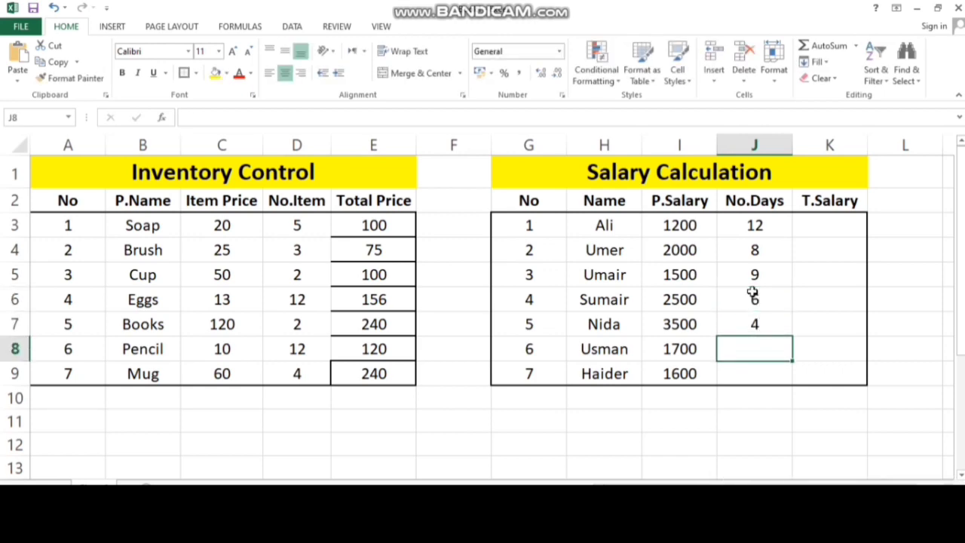
type("3")
key("Return")
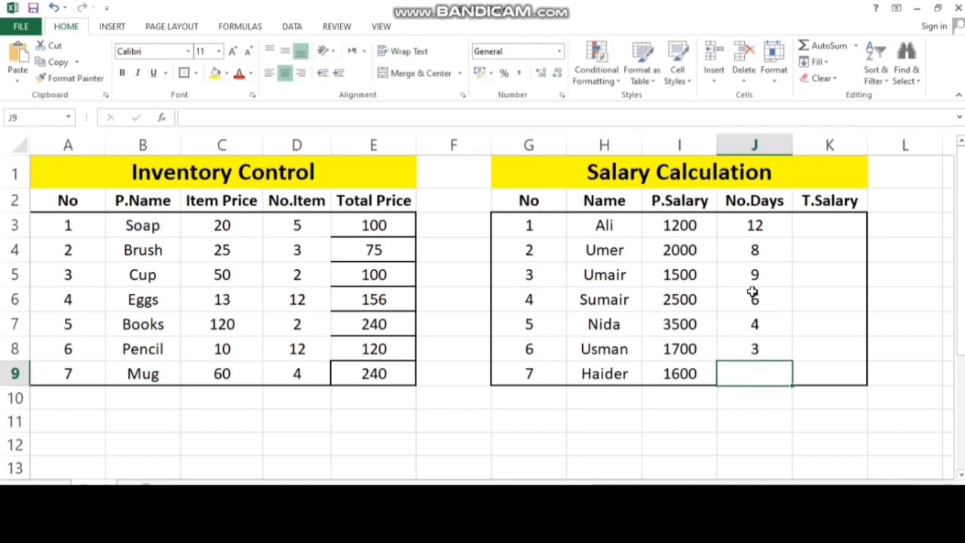
type("2")
left_click(805, 251)
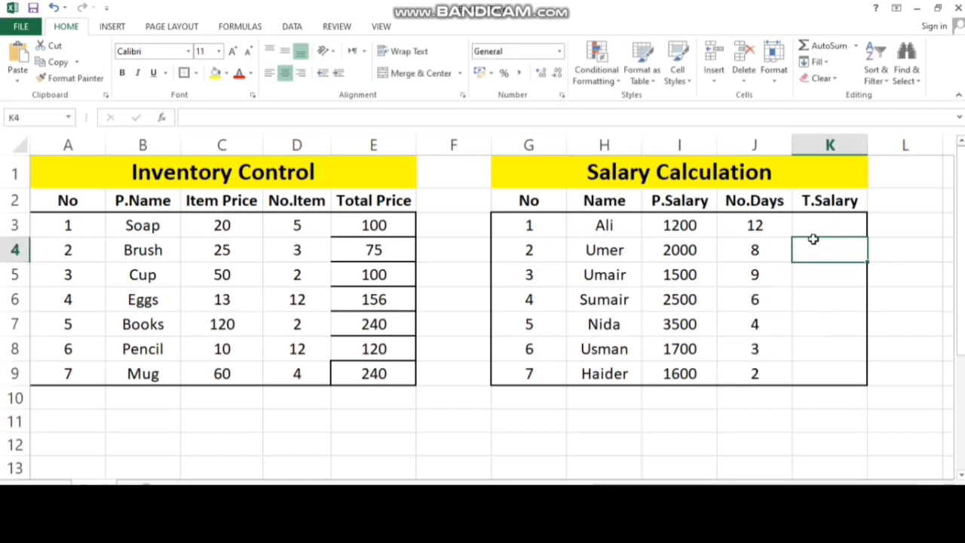
Calculate the first employee's T.Salary in cell K3 with the formula =I3*J3.
left_click(831, 217)
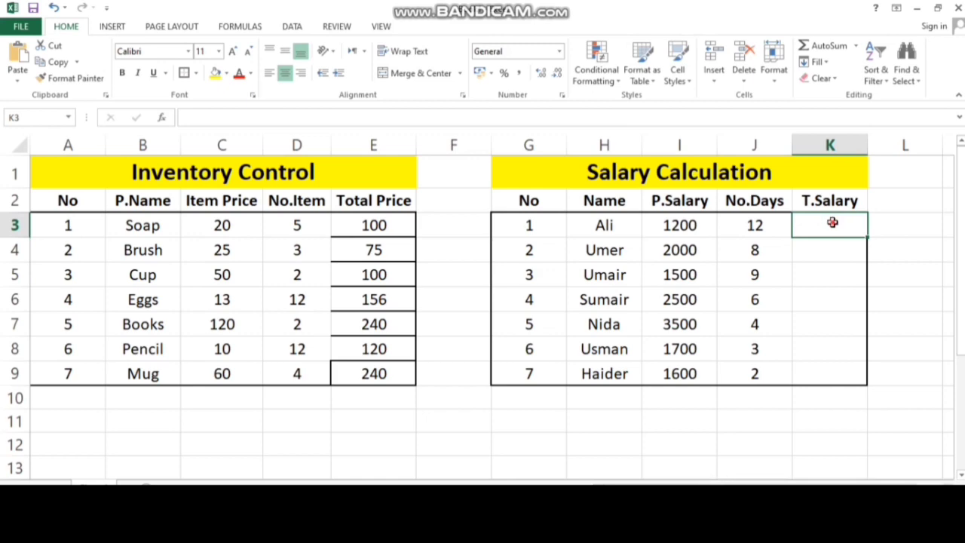
type("=")
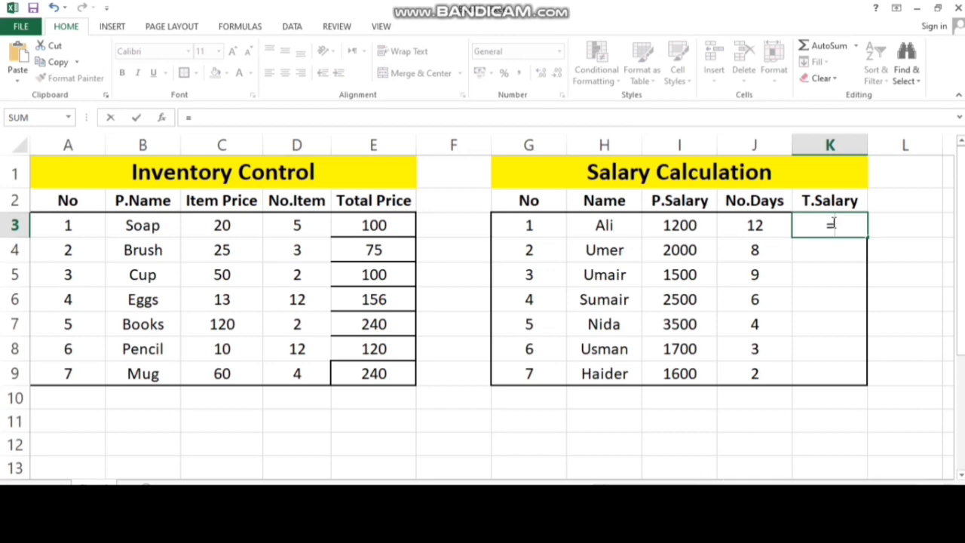
left_click(680, 231)
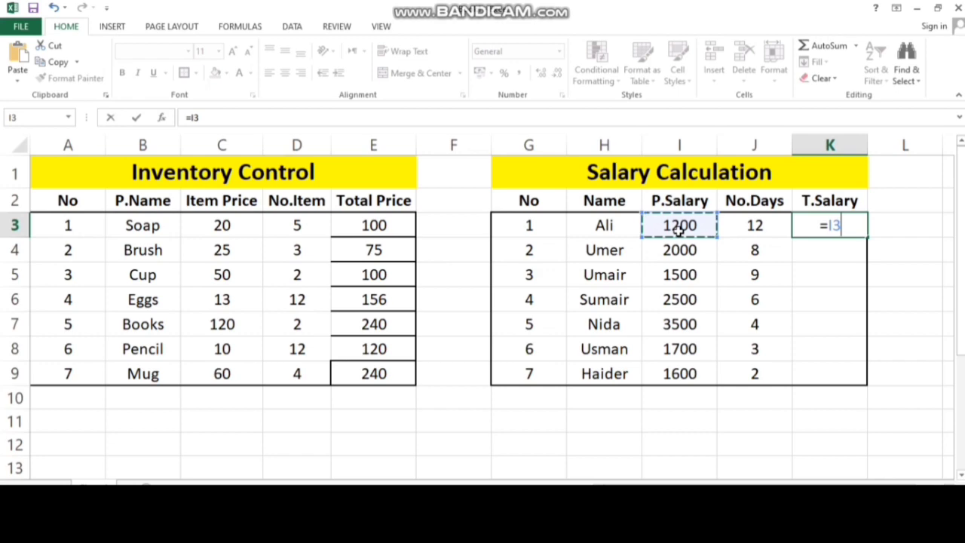
type("*")
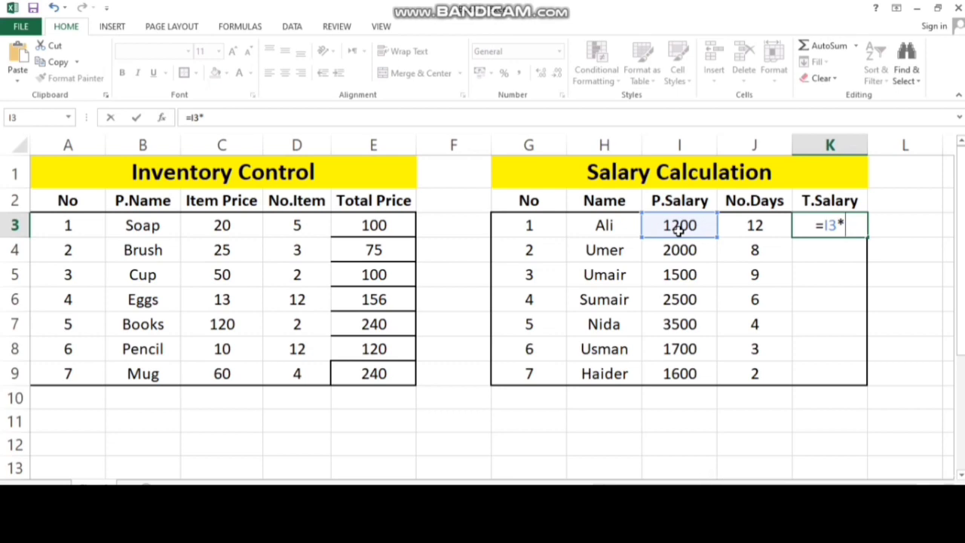
left_click(739, 226)
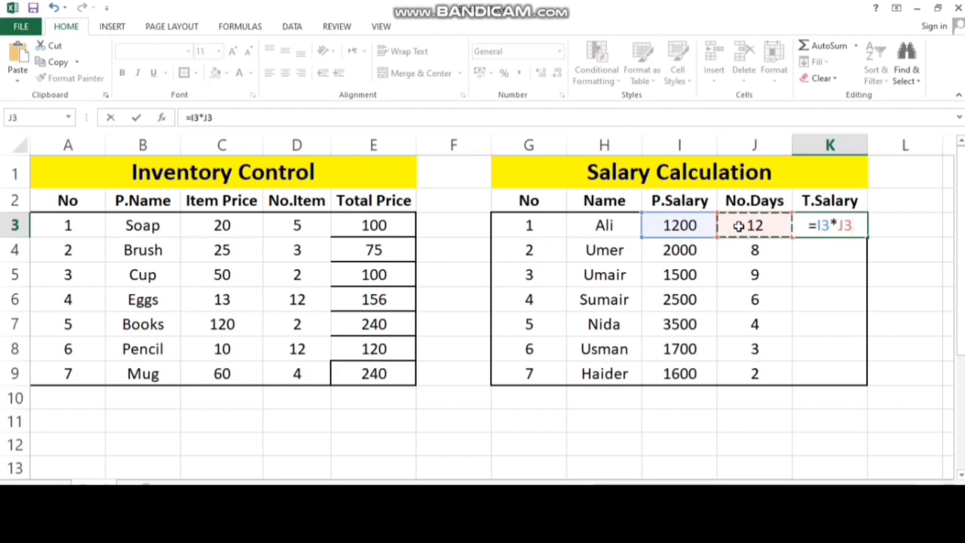
key("Return")
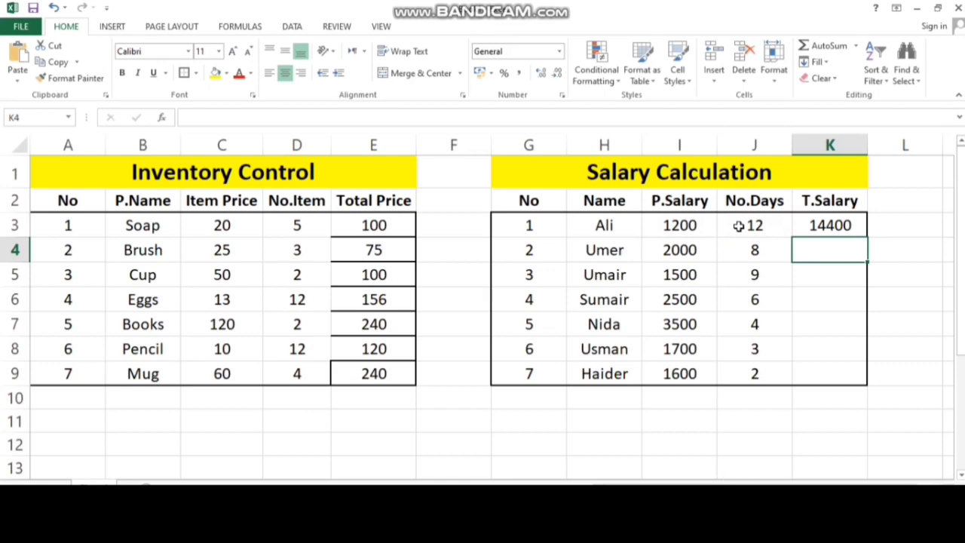
Fill the T.Salary formula from K3 down to K9 and deselect the range.
left_click(827, 226)
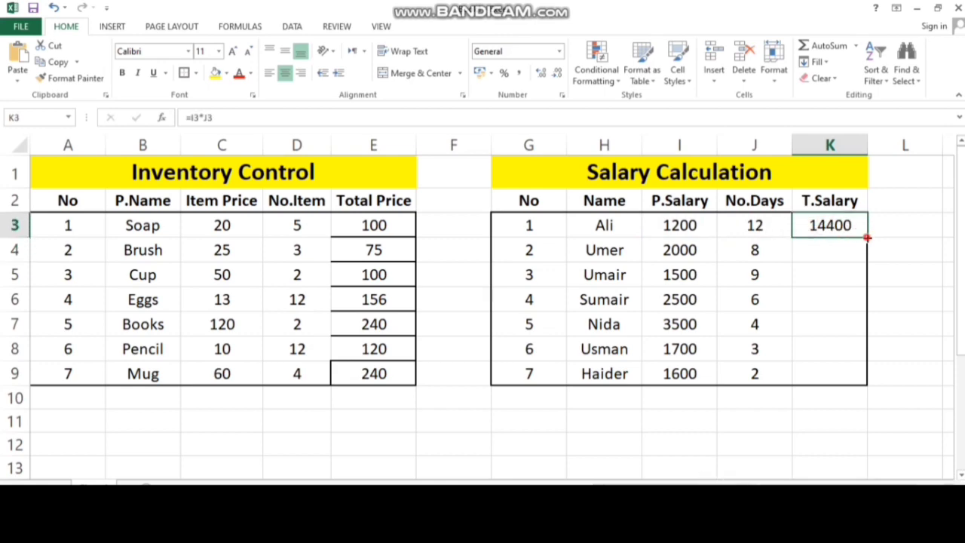
left_click_drag(867, 238, 864, 381)
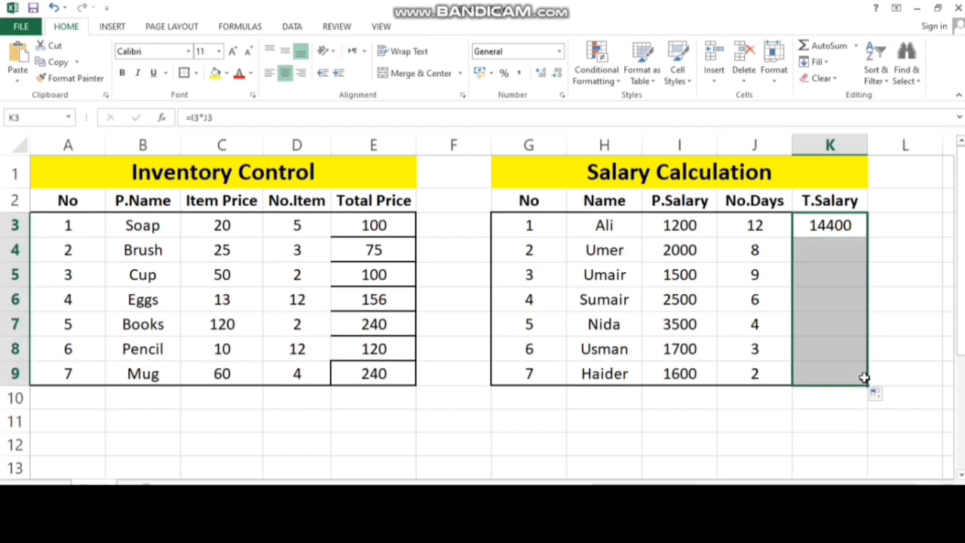
left_click(855, 417)
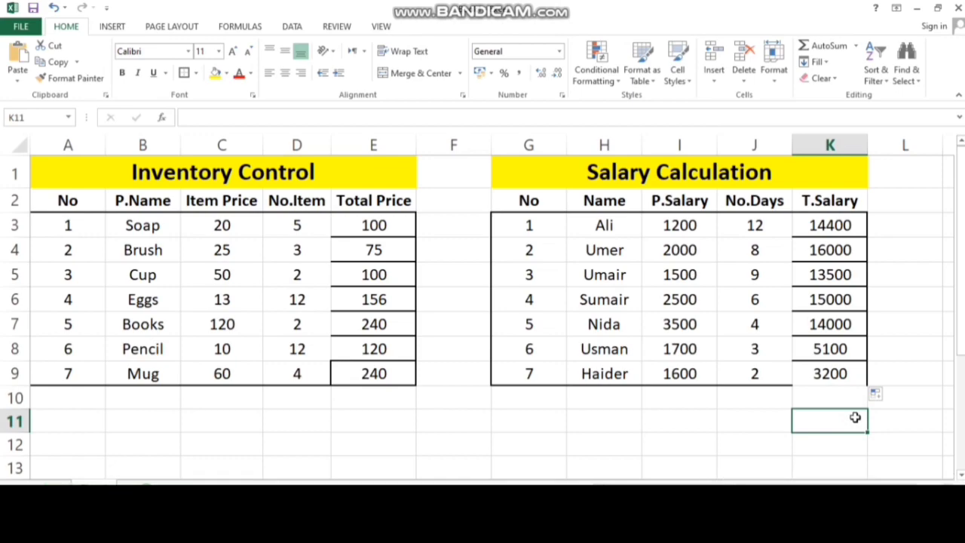
left_click(752, 402)
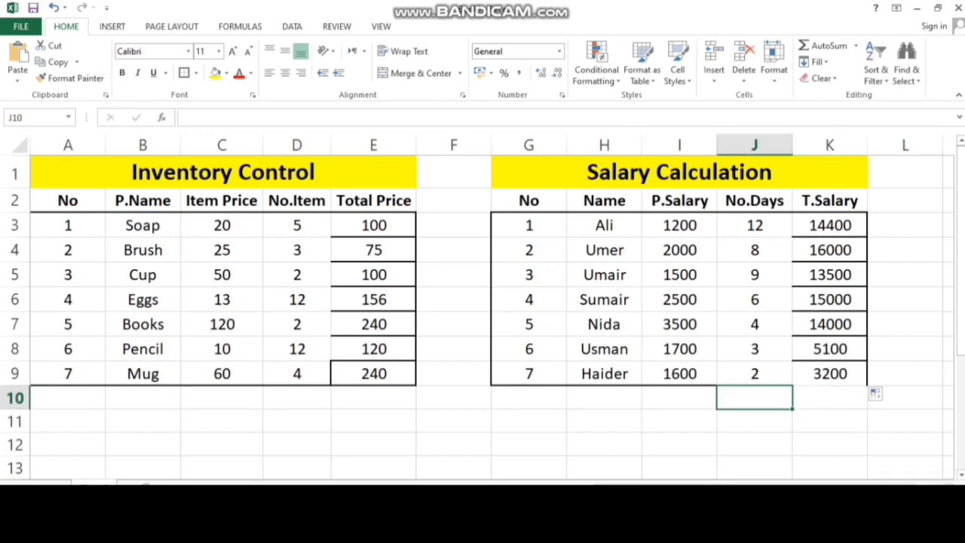
Switch to the next blank worksheet and enter the heading No.item in cell A1.
left_click(146, 487)
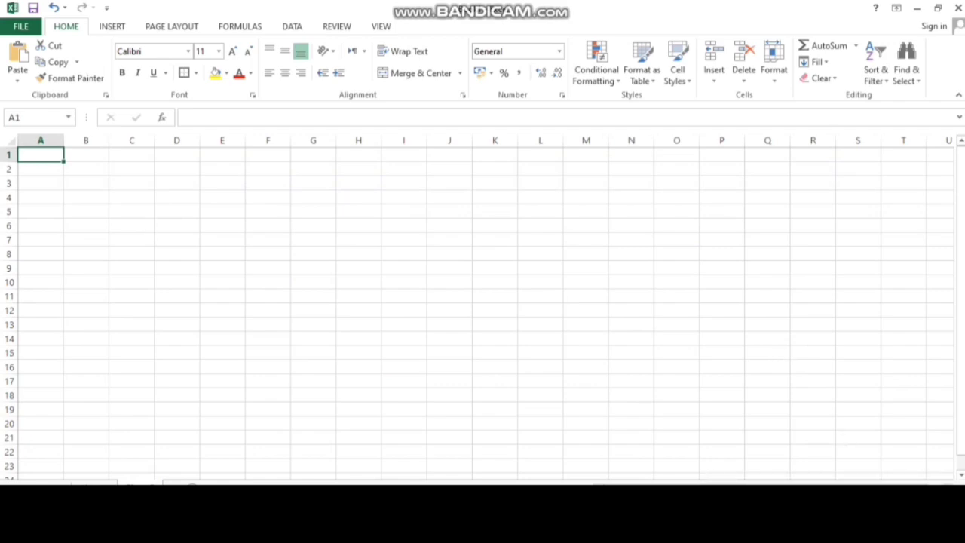
scroll(375, 304, "up", 10)
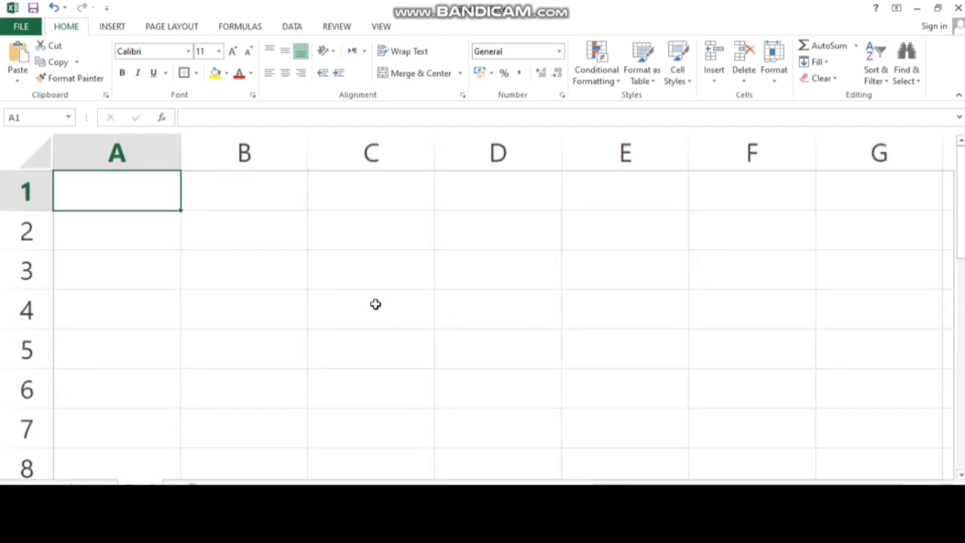
double_click(147, 204)
type("Not")
key("BackSpace")
type("l")
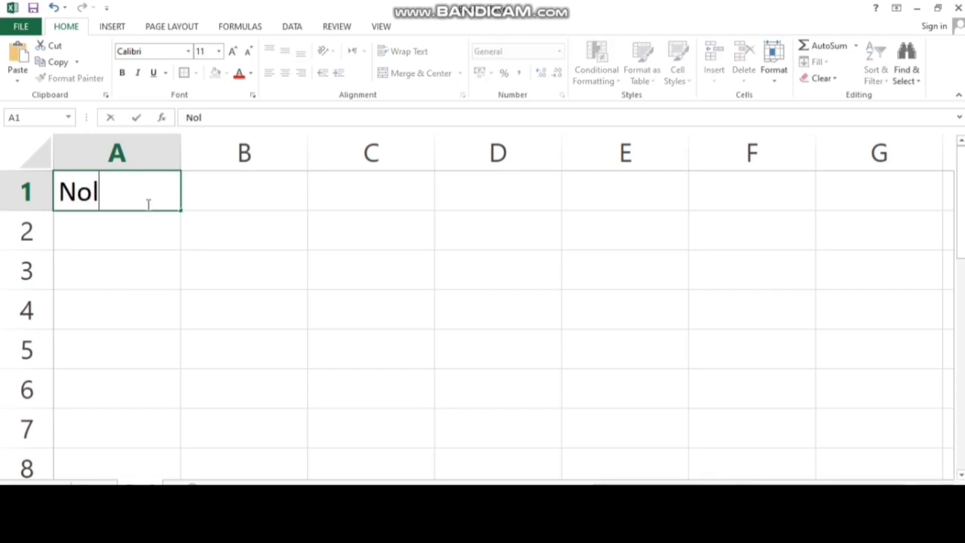
key("BackSpace")
type(">")
key("BackSpace")
type(".T")
key("BackSpace")
type("item")
key("Tab")
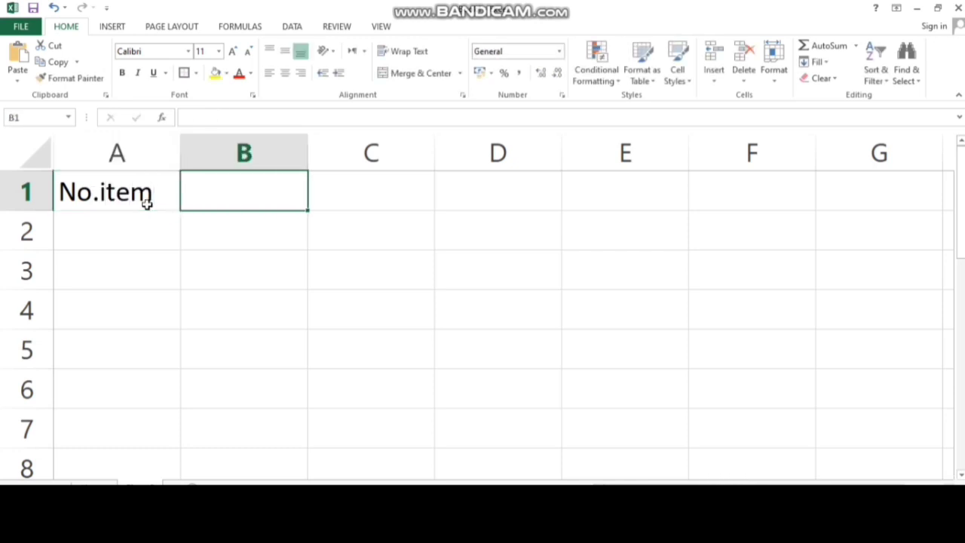
Enter the headings P.Item in cell B1 and Total in cell C1.
type("{")
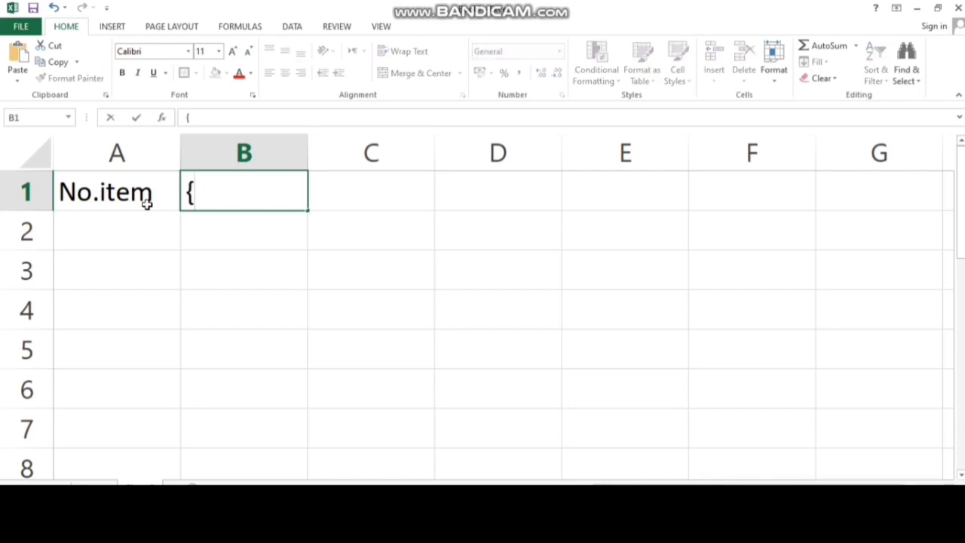
left_click(146, 204)
key("Right")
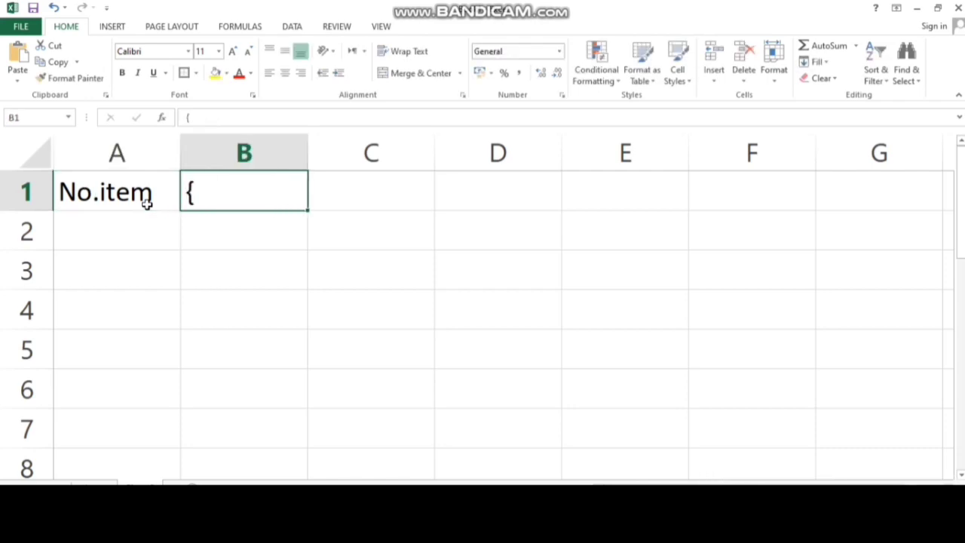
type("P")
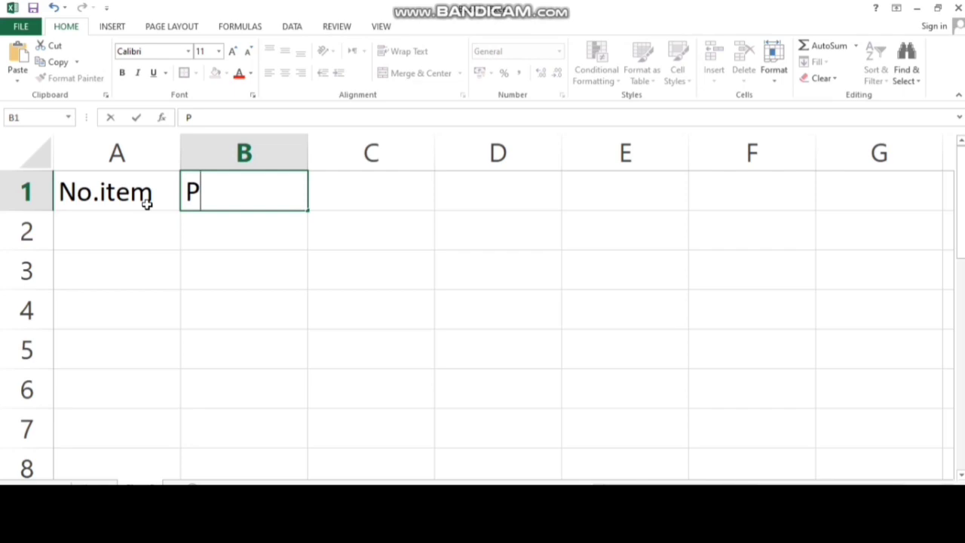
type(".Item")
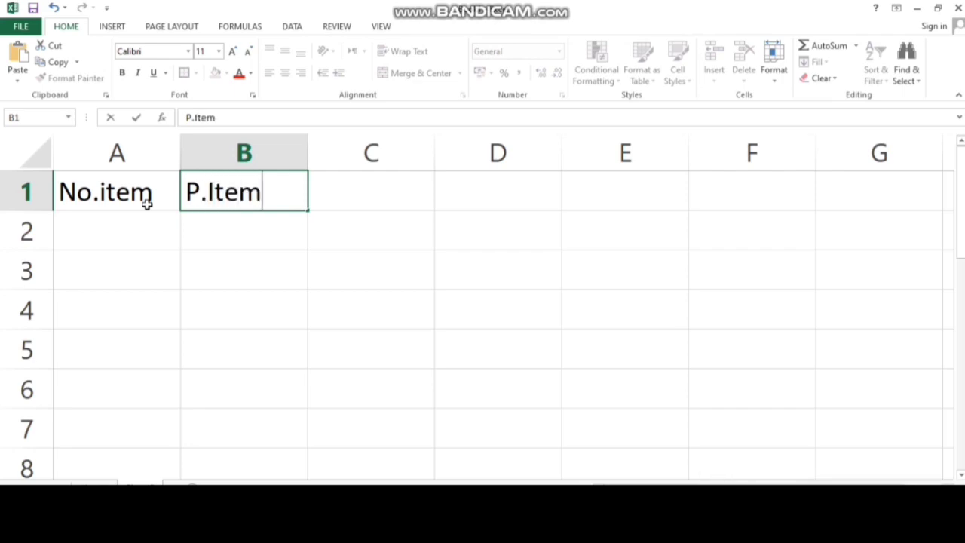
key("Right")
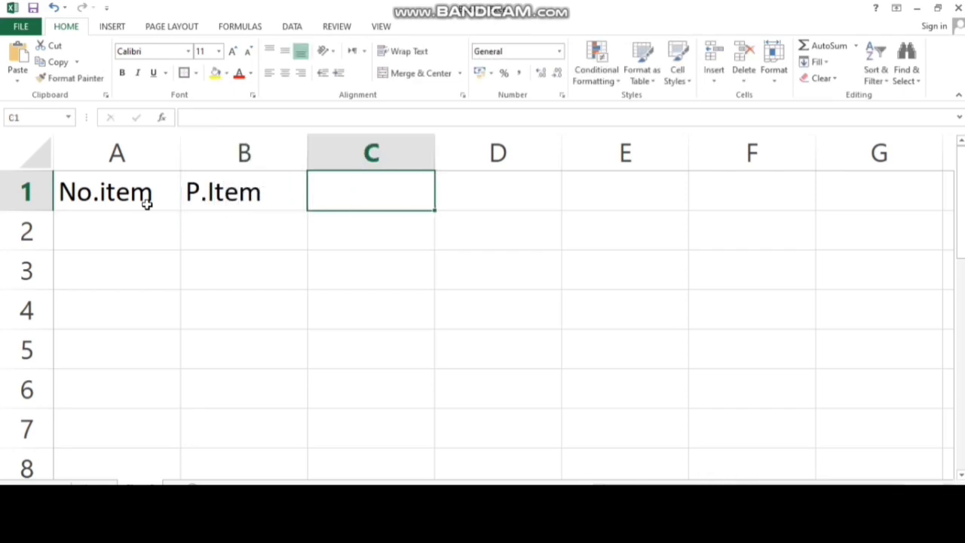
type("Total")
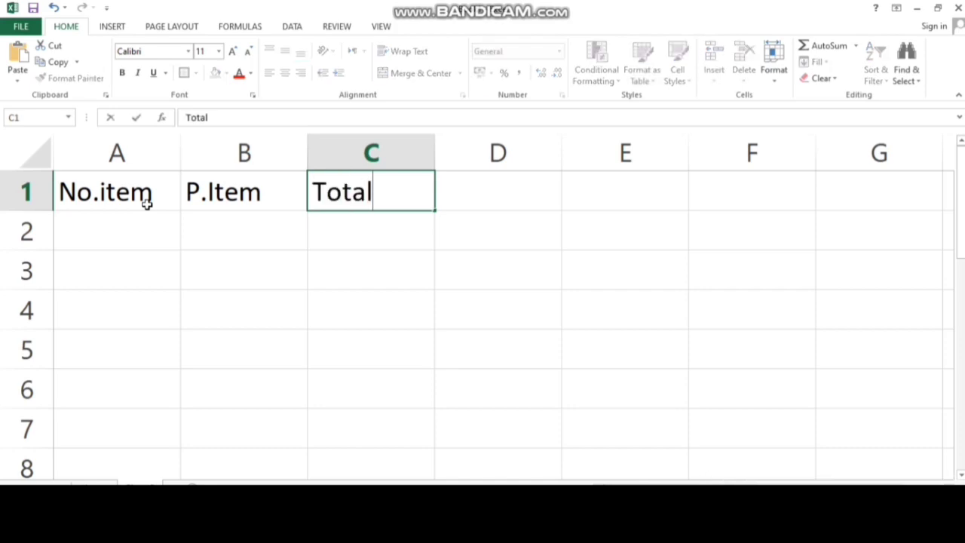
key("Return")
Calculate the Total in cell C2 with the formula =A2*B2.
left_click(121, 240)
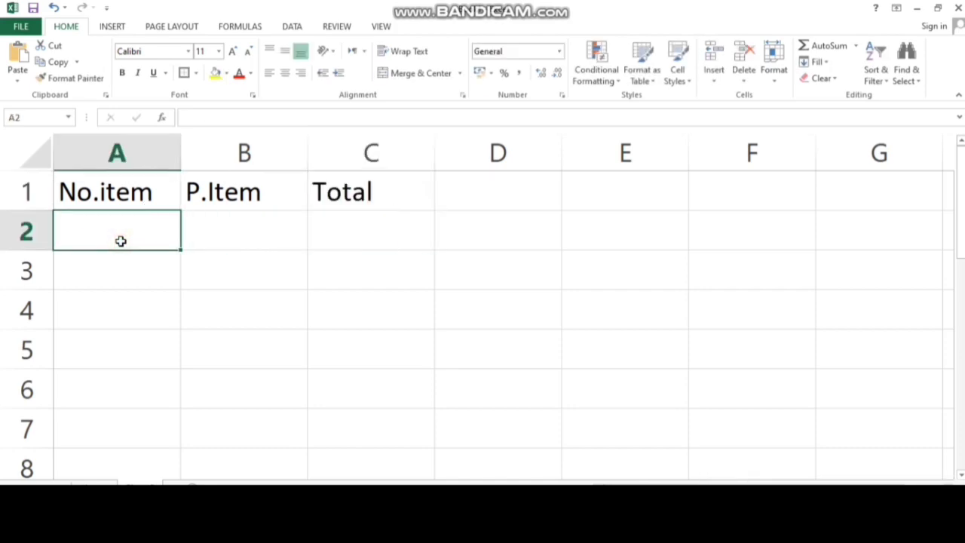
left_click(378, 240)
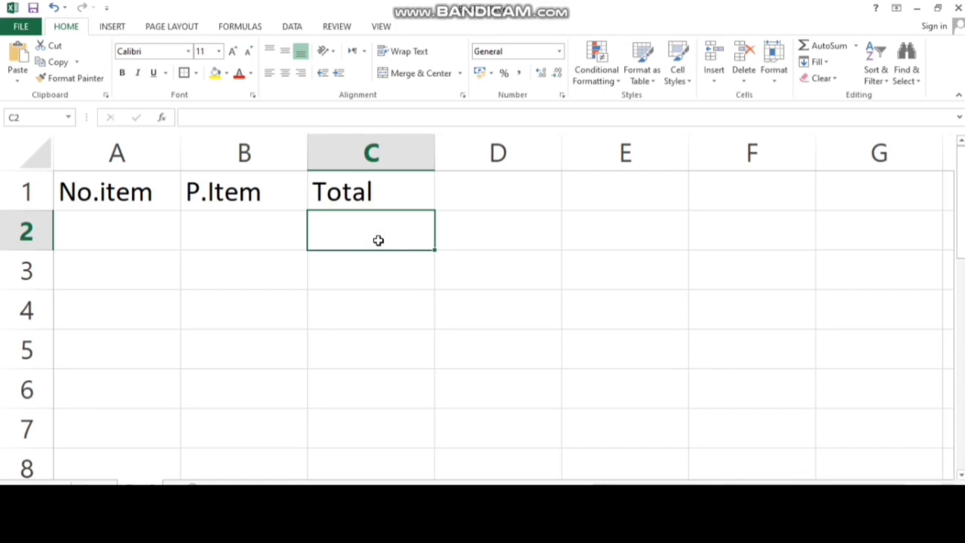
type("=")
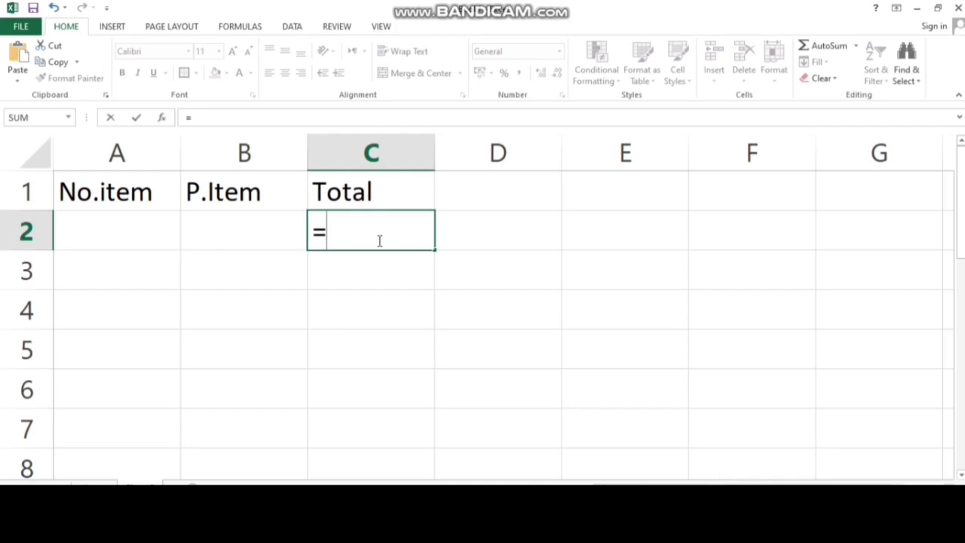
left_click(112, 235)
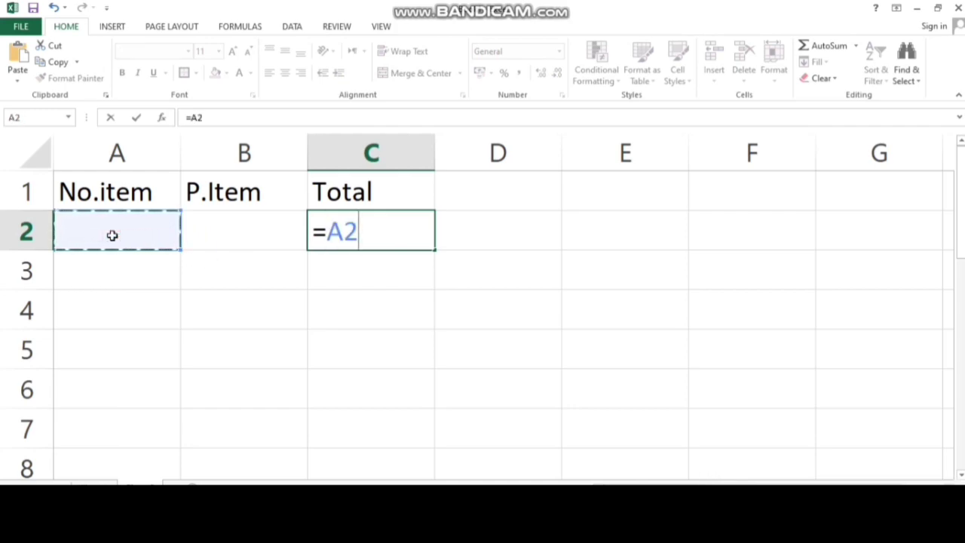
type("*")
left_click(267, 229)
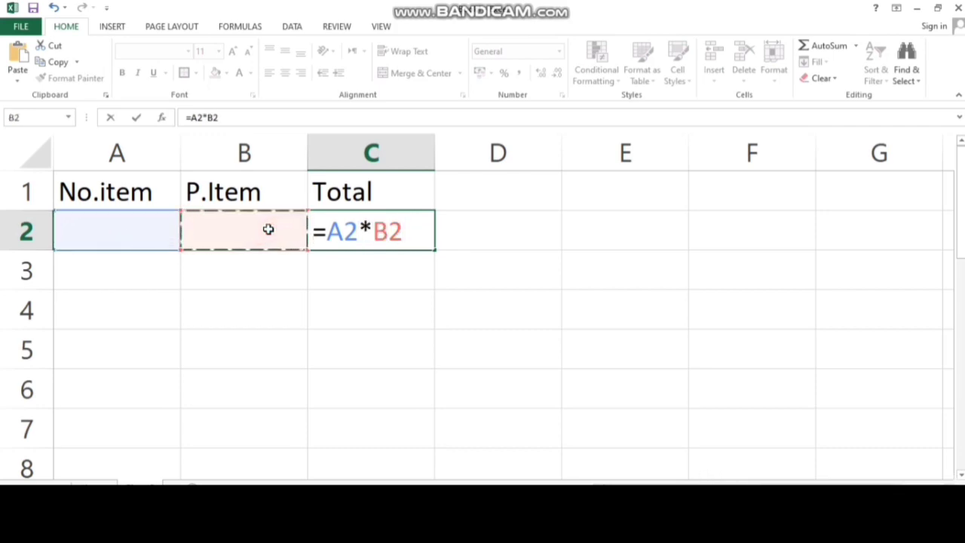
key("Return")
left_click(412, 349)
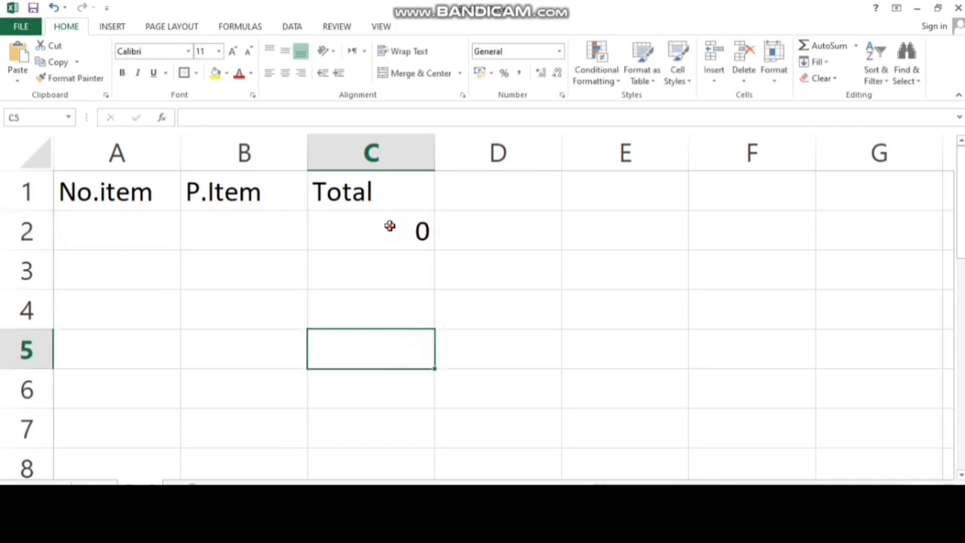
Center-align cells A2 to C2 horizontally, and undo a trial bold on the same range.
left_click_drag(389, 226, 173, 226)
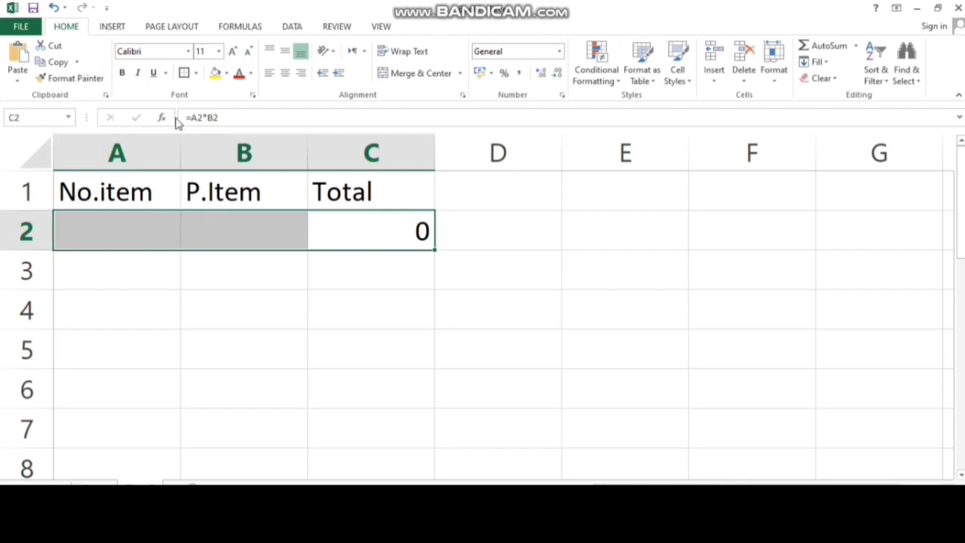
left_click(285, 73)
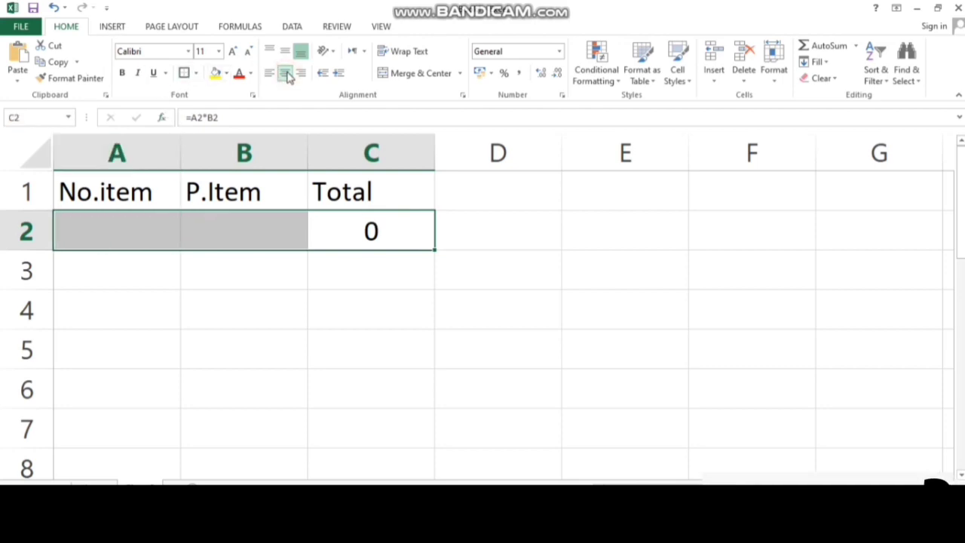
left_click(122, 75)
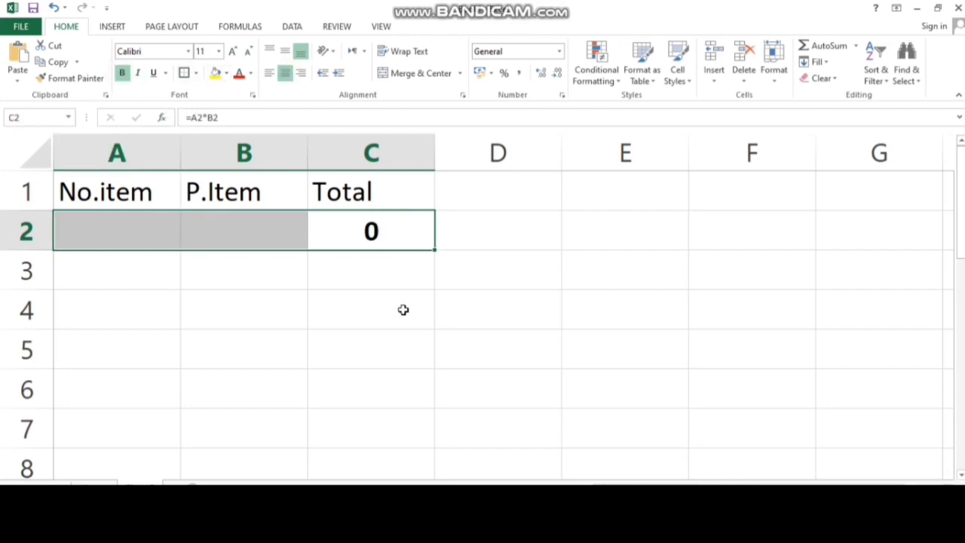
key("ctrl+z")
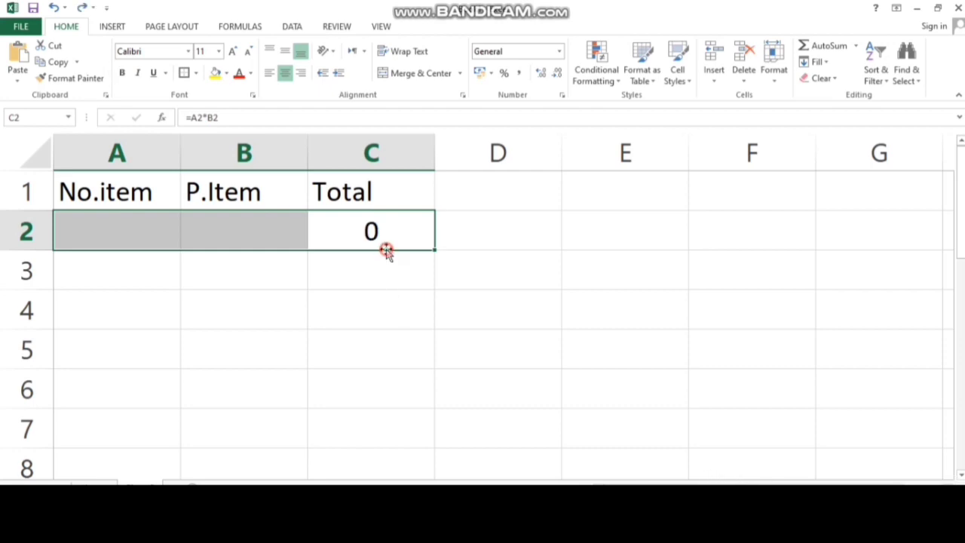
Make the Total result in cell C2 and the Total heading in C1 bold.
left_click(385, 238)
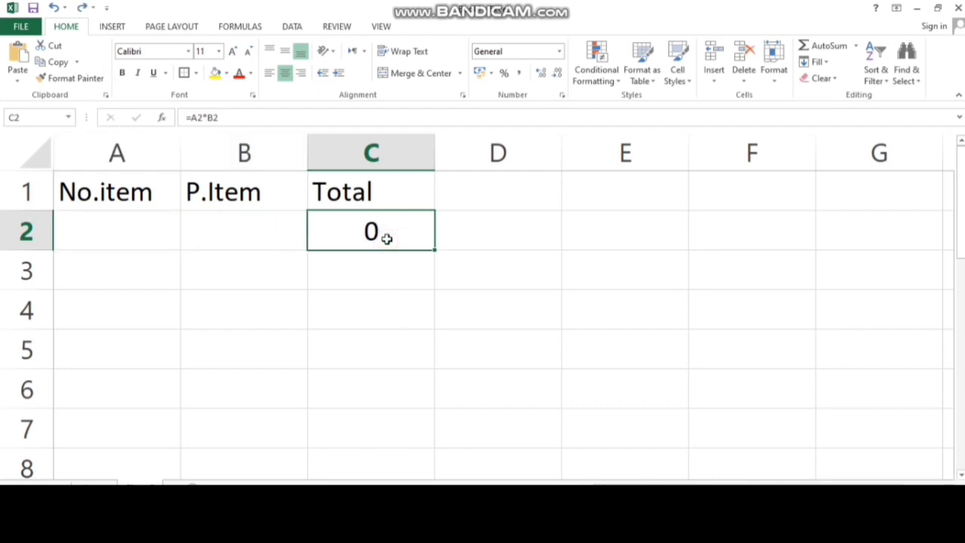
left_click(122, 73)
left_click(398, 195)
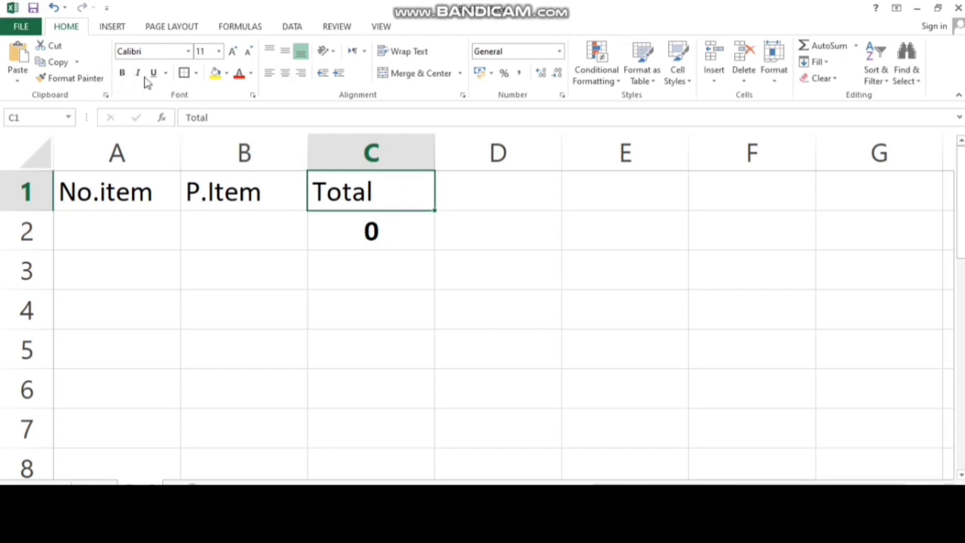
left_click(122, 73)
left_click(359, 308)
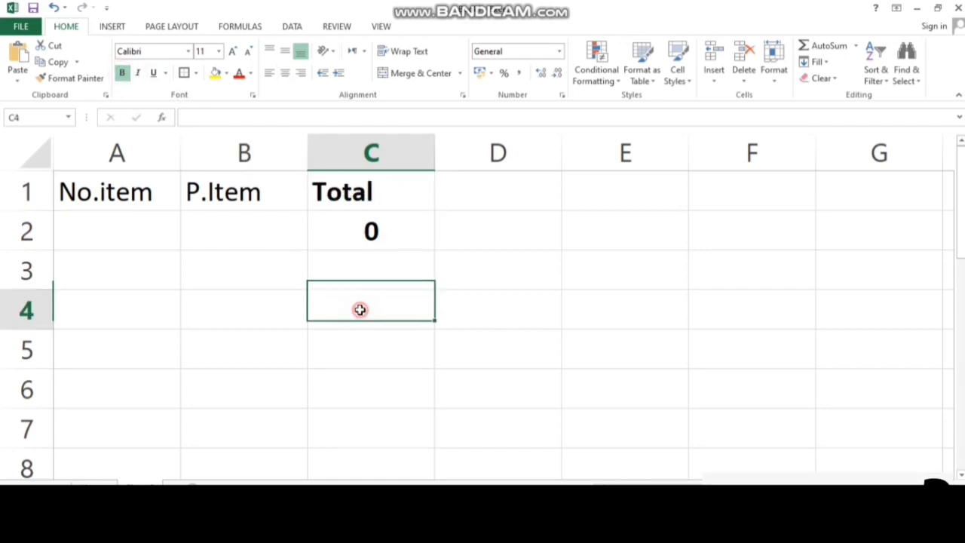
Fill the Total result cell C2 with yellow and deselect it.
left_click(368, 243)
left_click(215, 74)
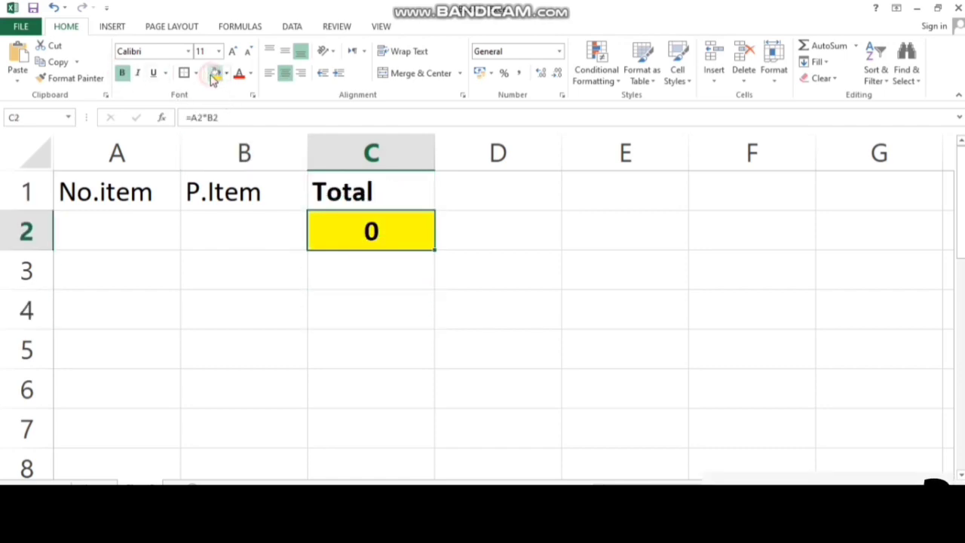
left_click(439, 328)
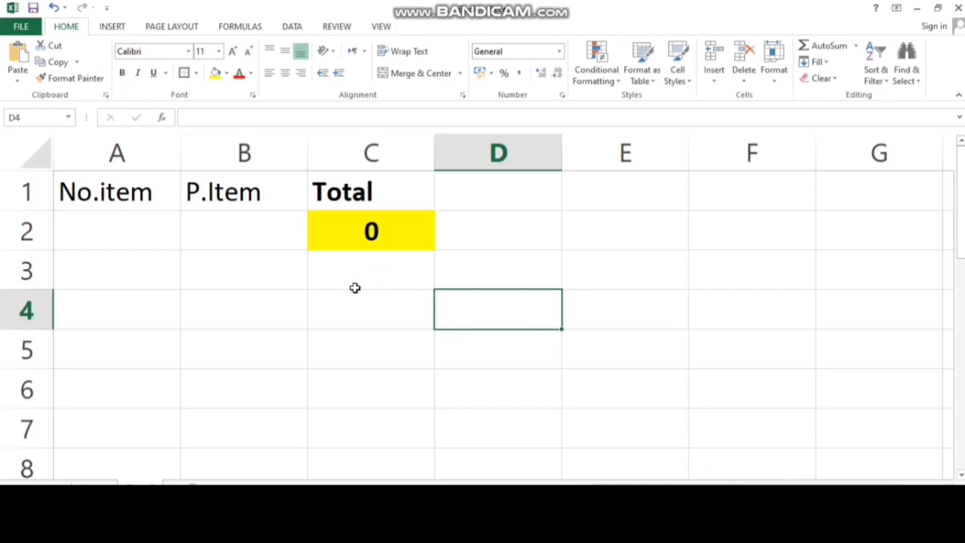
Test the calculator by entering 12 as No.item in A2 and 1200 as P.Item in B2.
left_click(111, 238)
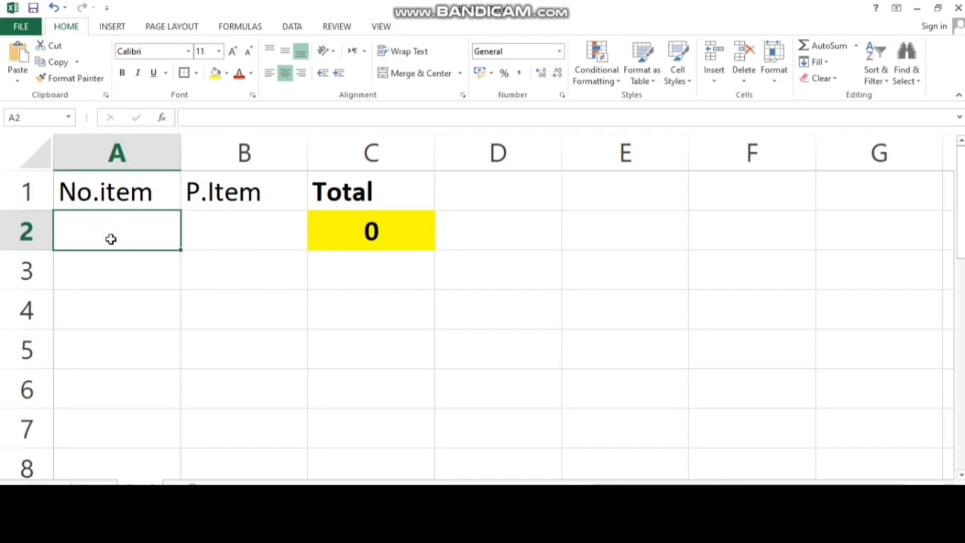
type("12")
key("Tab")
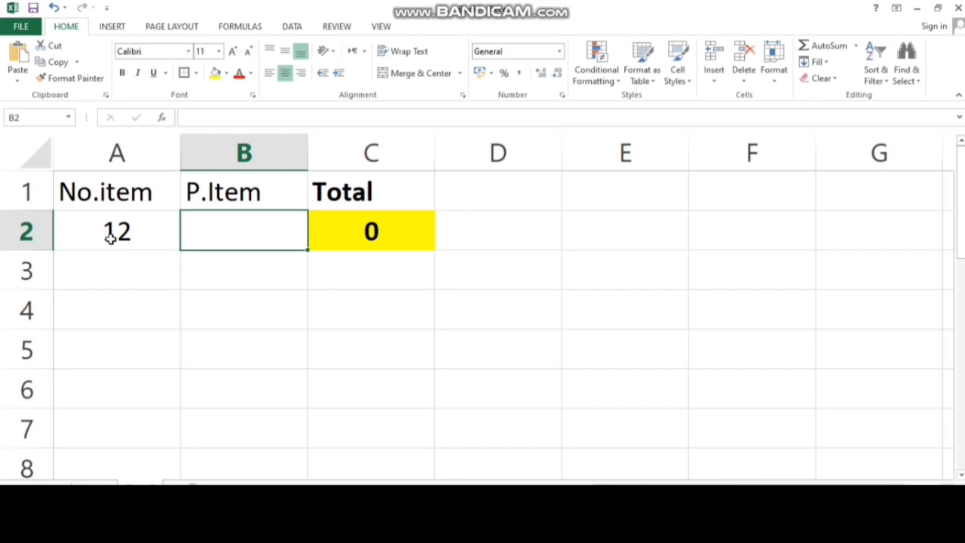
type("1200")
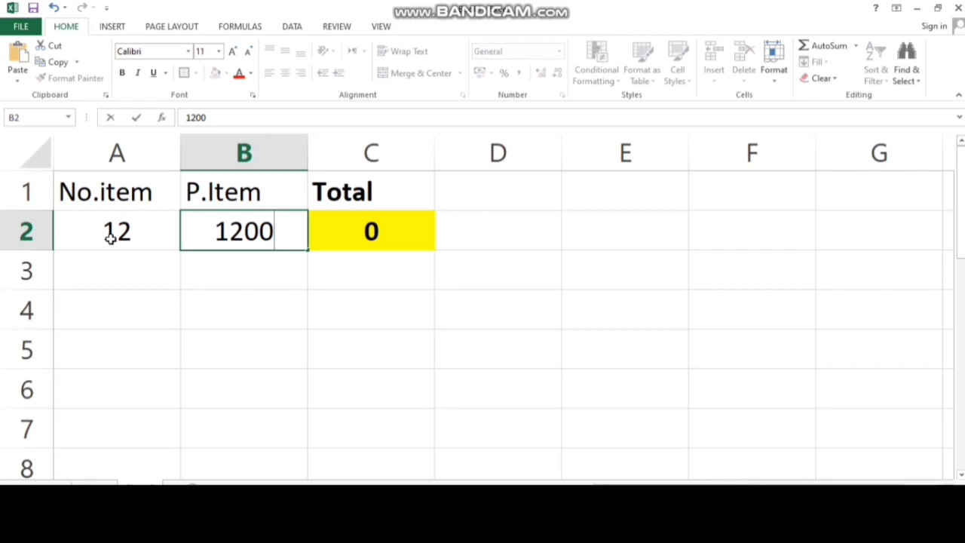
key("Return")
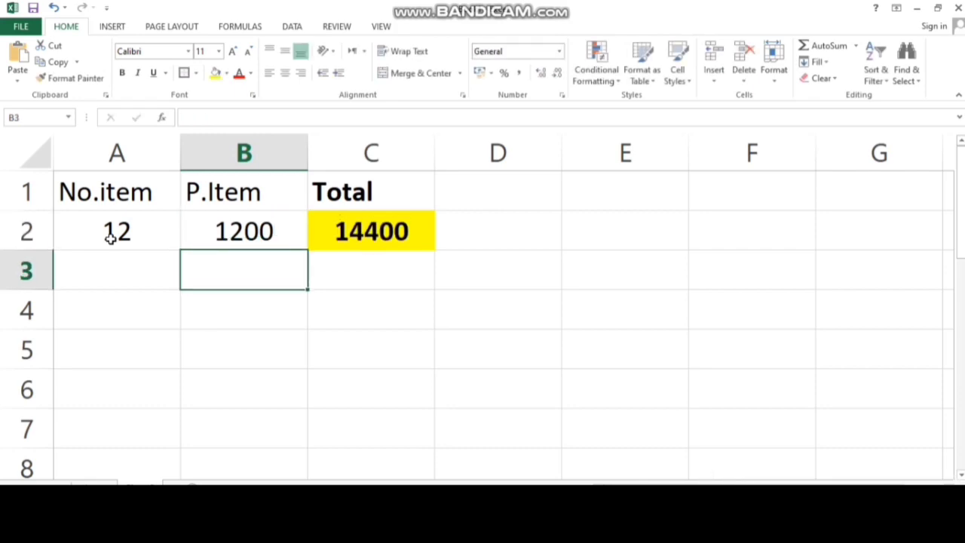
left_click(261, 330)
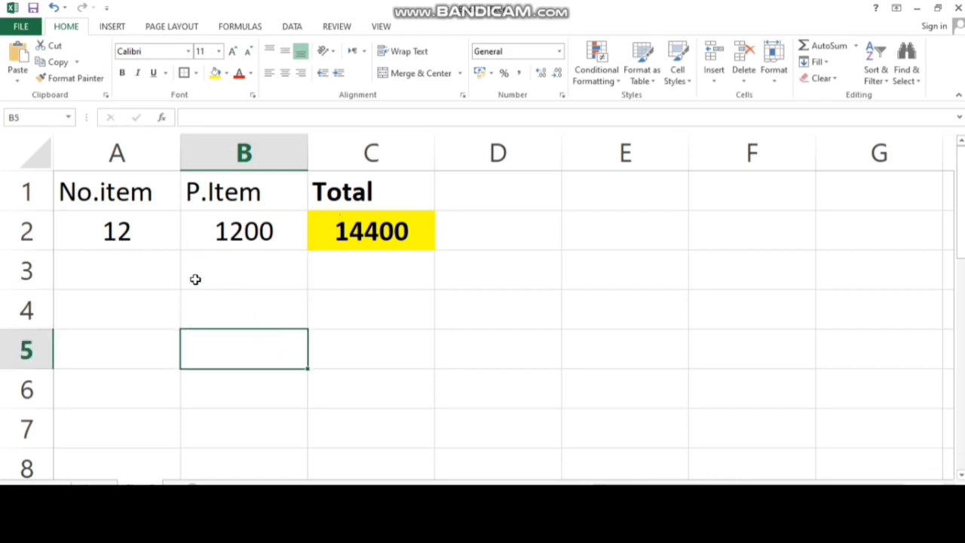
Keep No.item in A2 as it is and change the P.Item value in B2 to 13.
left_click(130, 234)
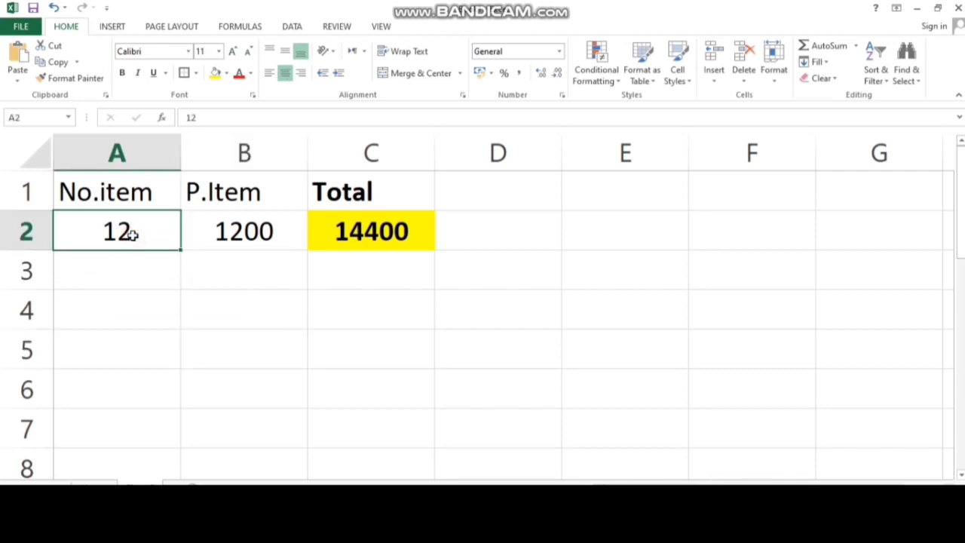
double_click(130, 235)
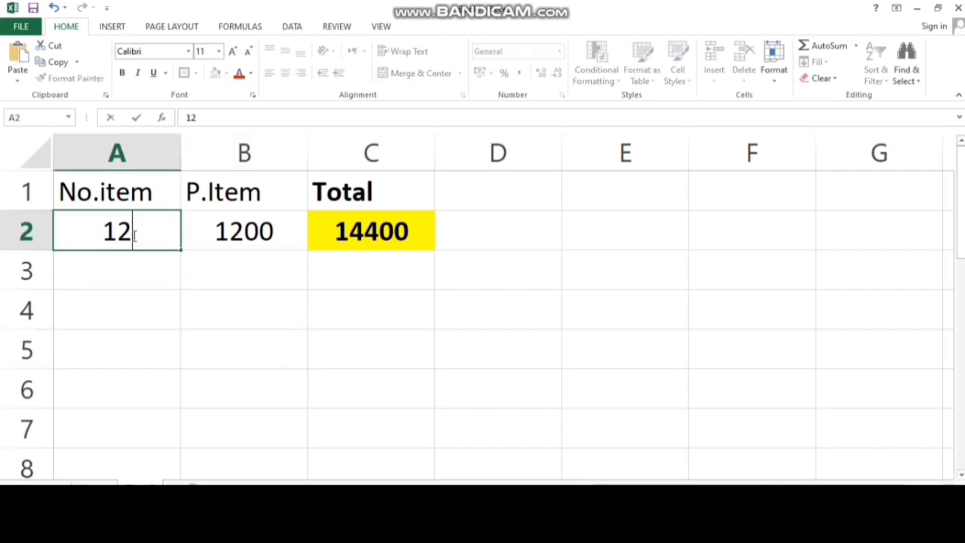
key("Tab")
type("13")
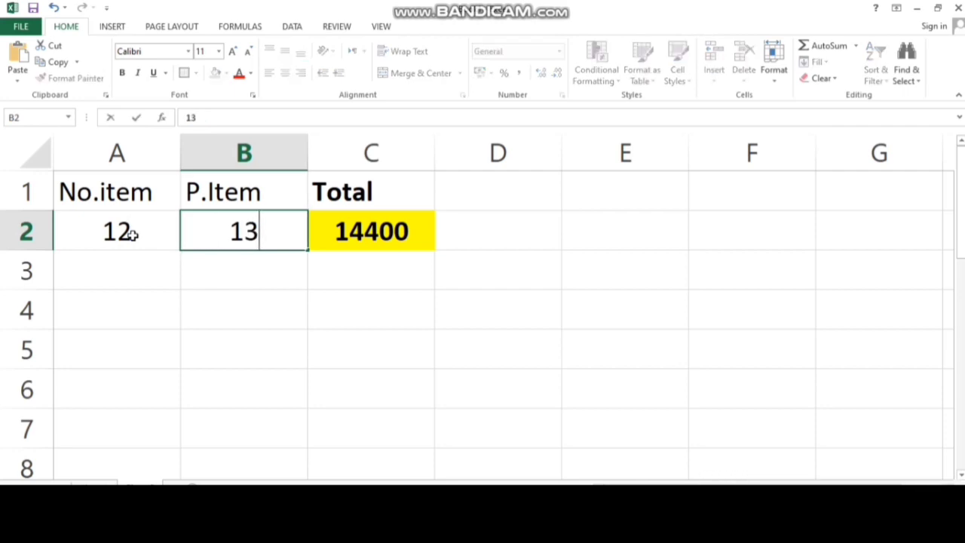
key("Return")
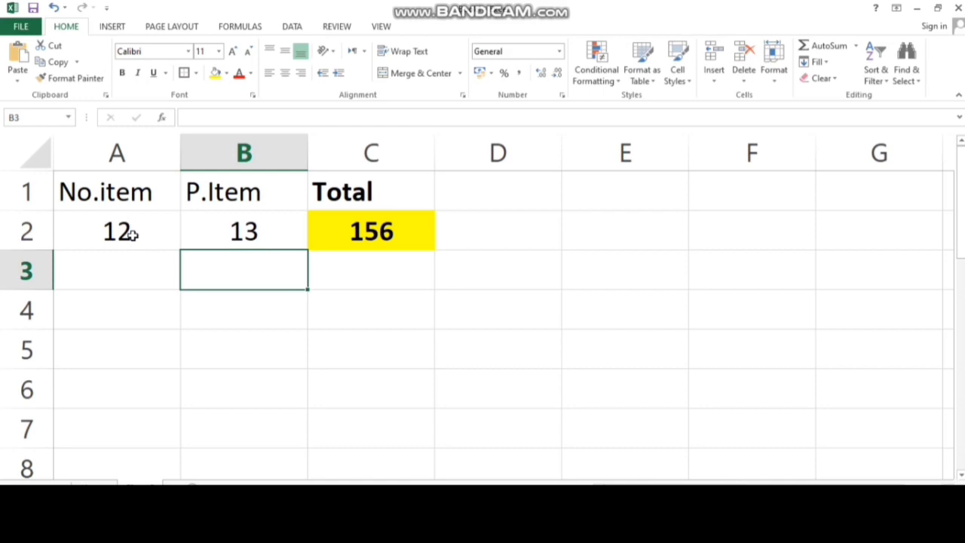
Set No.item in cell A2 to 10 and P.Item in cell B2 to 20.
left_click(131, 232)
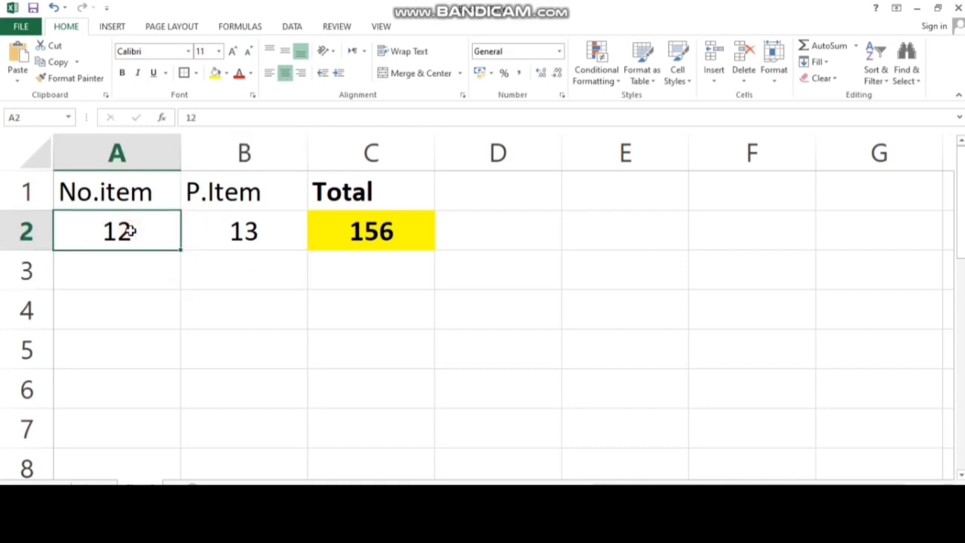
type("10")
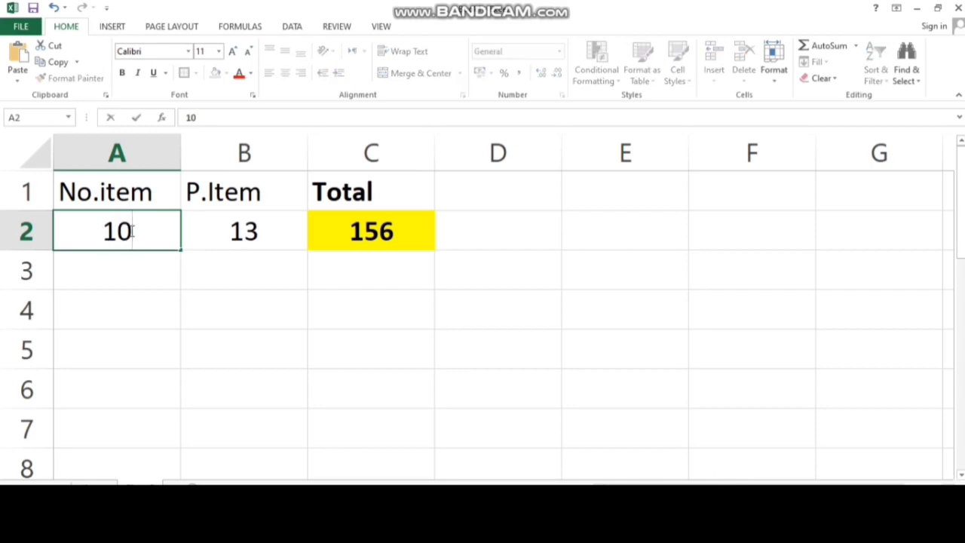
key("Tab")
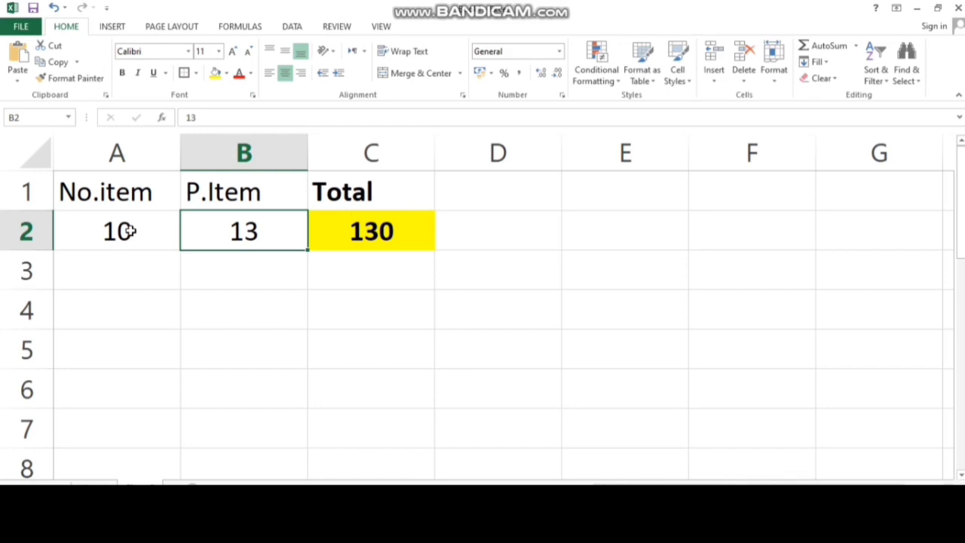
type("20")
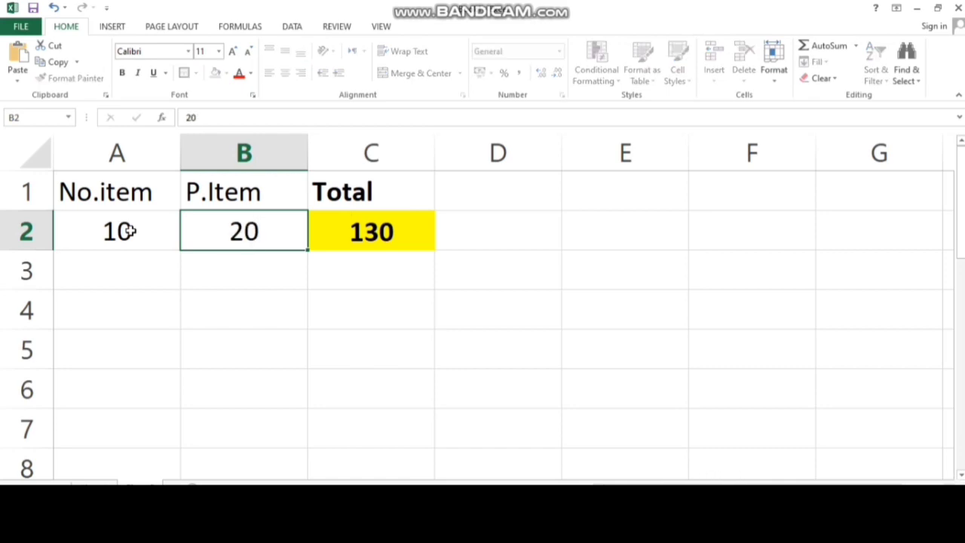
key("Return")
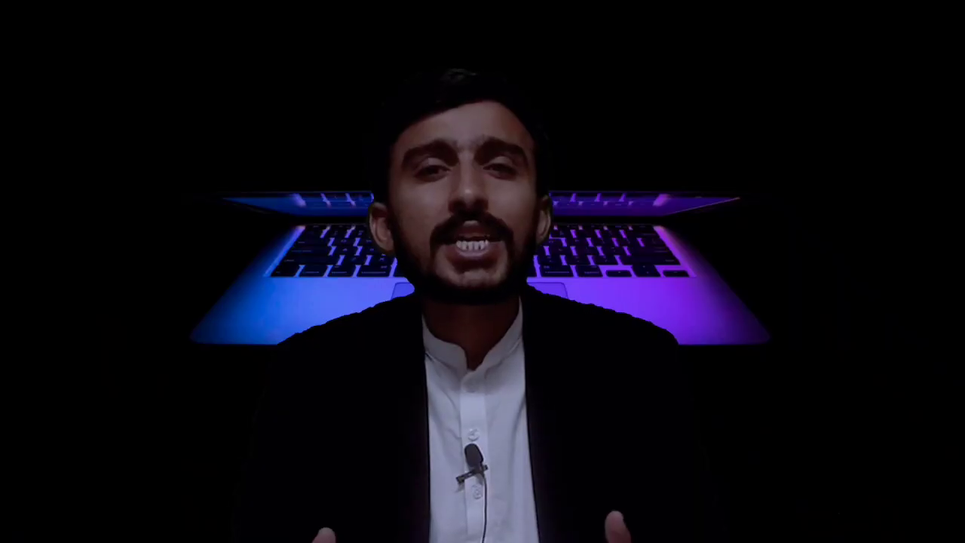